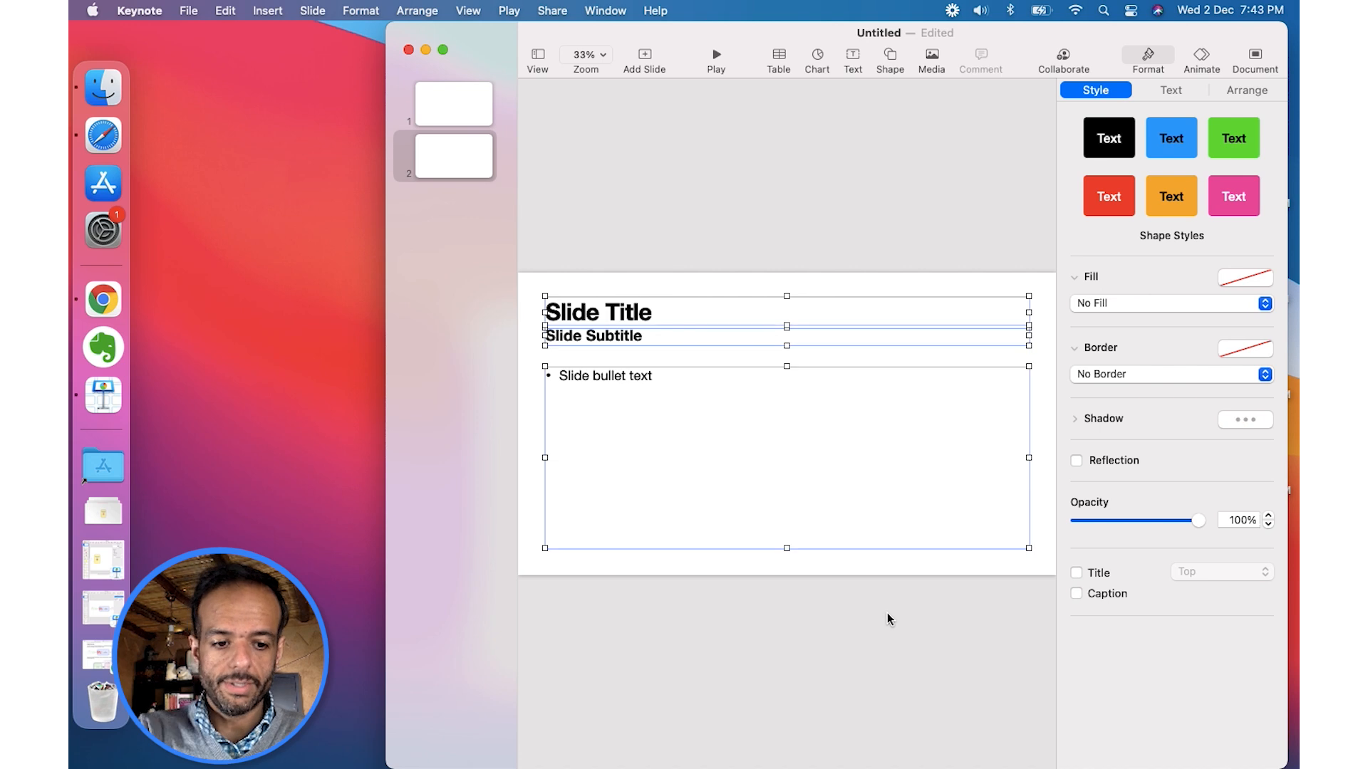
Step: Bring up the Illustrated Transformer page in Chrome, and add a large, wide rounded rectangle at the center of the blank Keynote slide
click(103, 299)
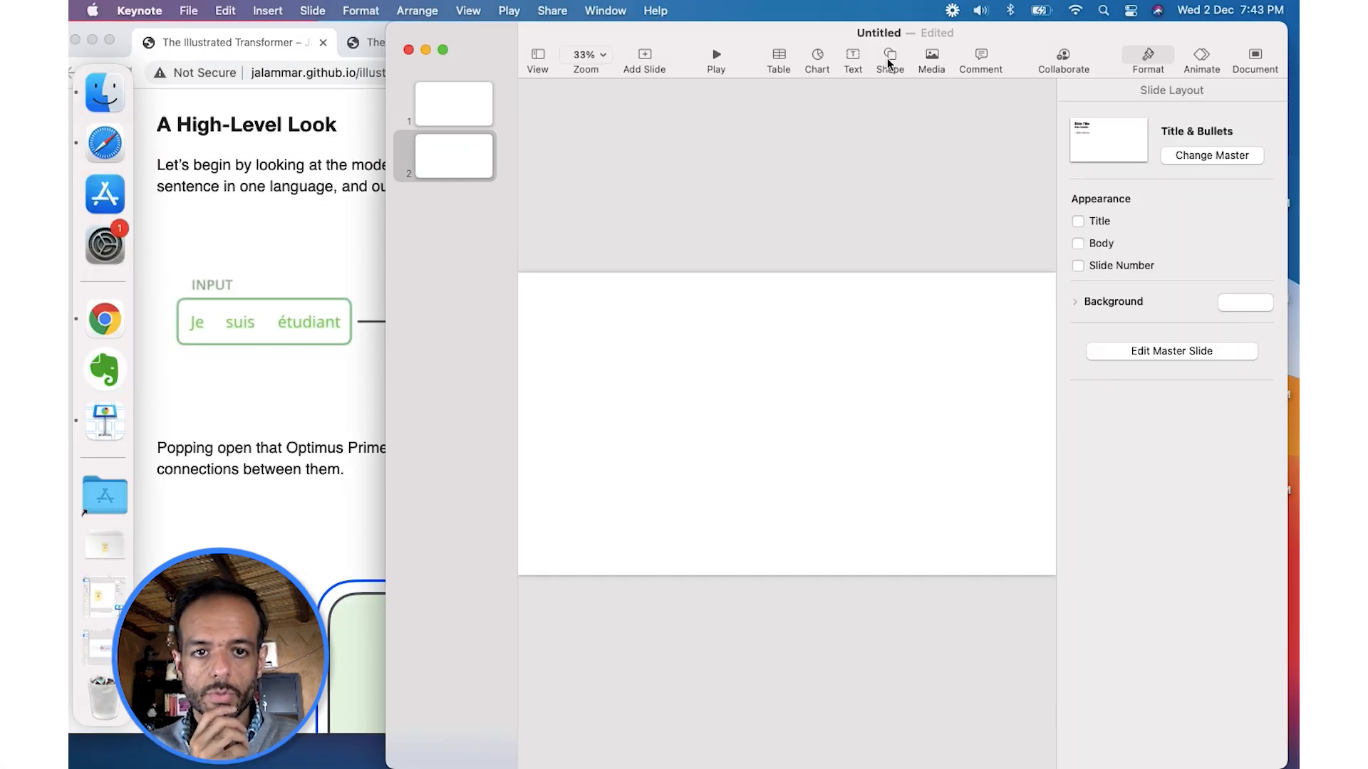
click(889, 58)
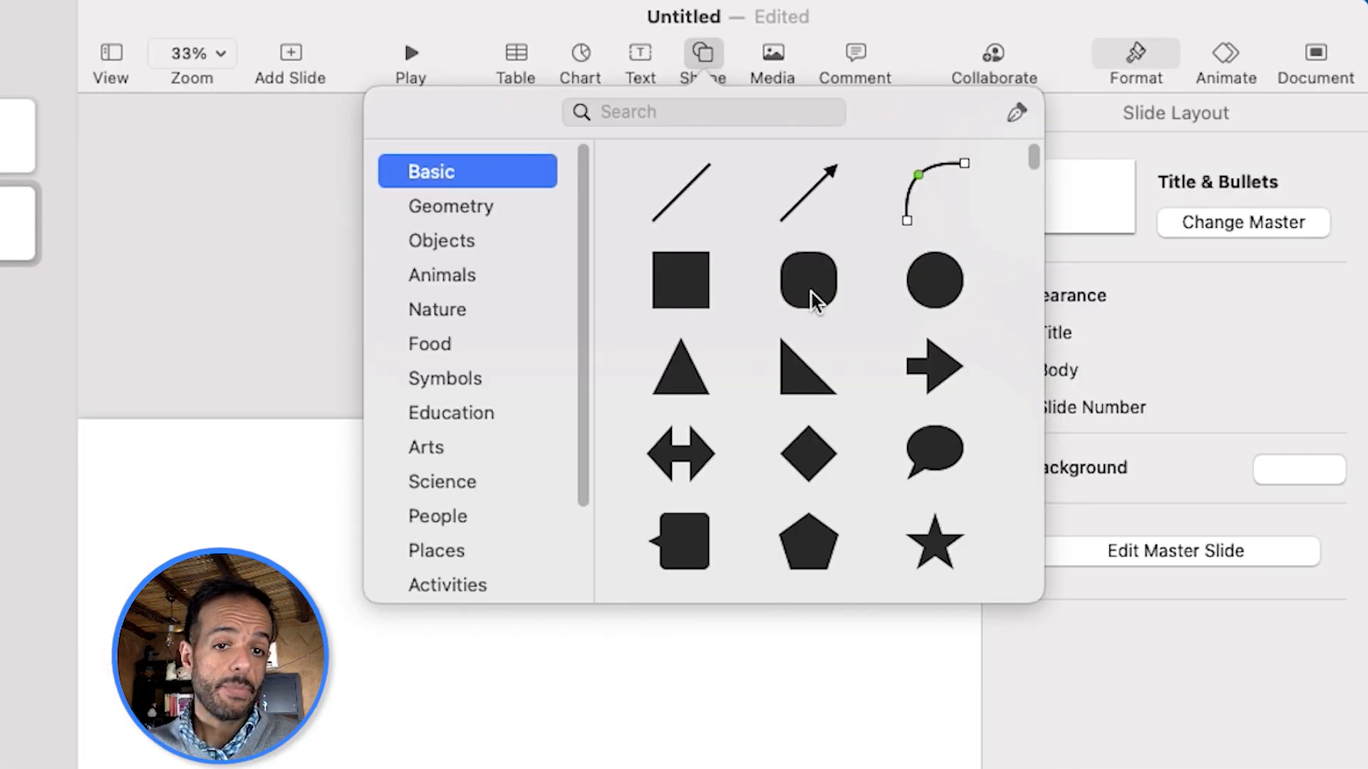
click(811, 292)
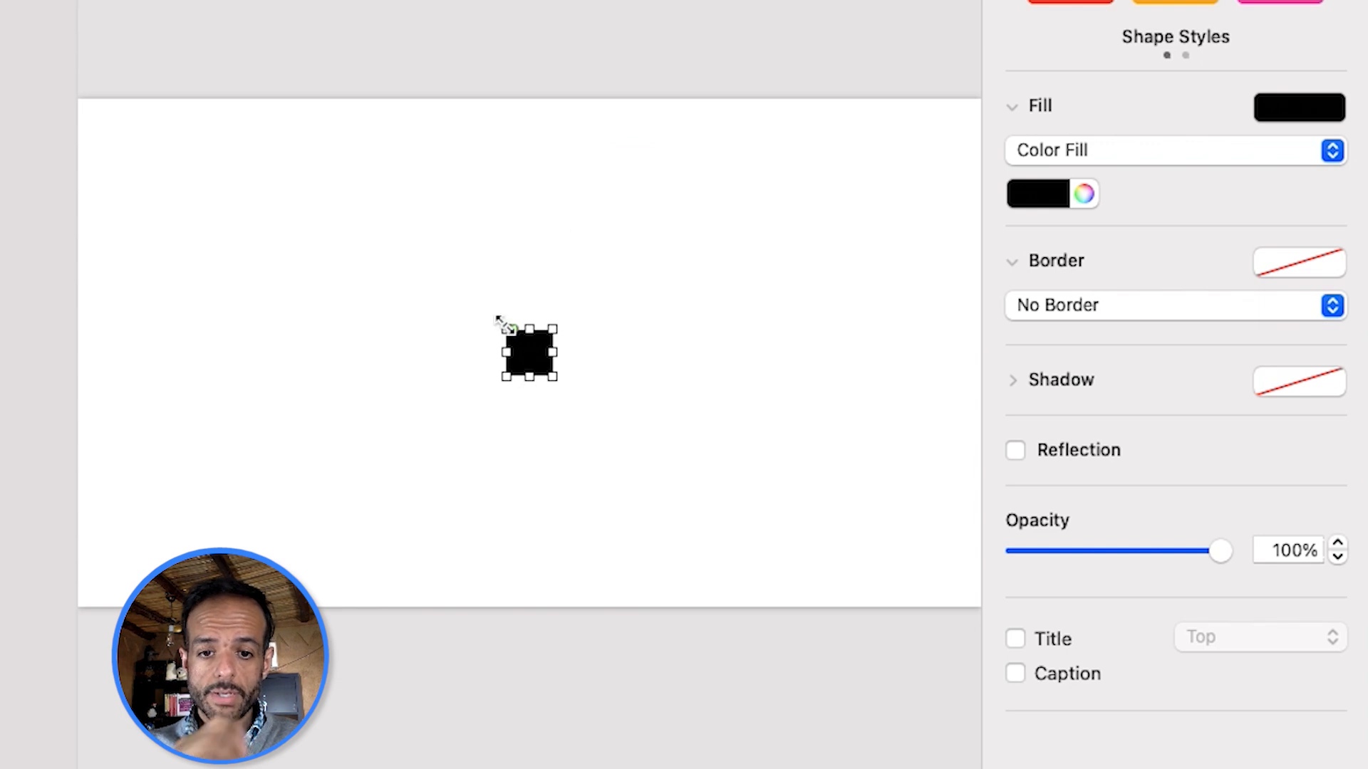
drag(501, 320, 293, 243)
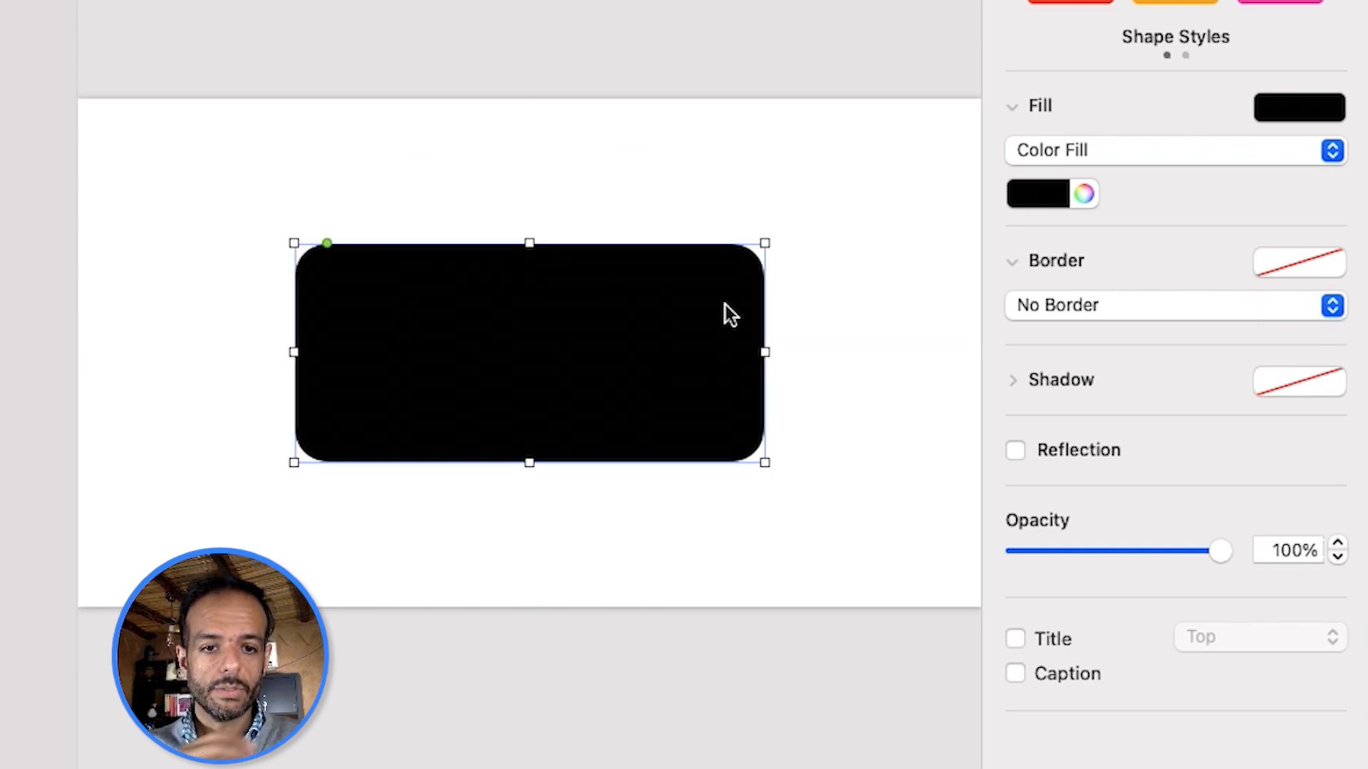
Step: Fill the rounded rectangle with light blue and give it a 10 pt line border
click(1062, 198)
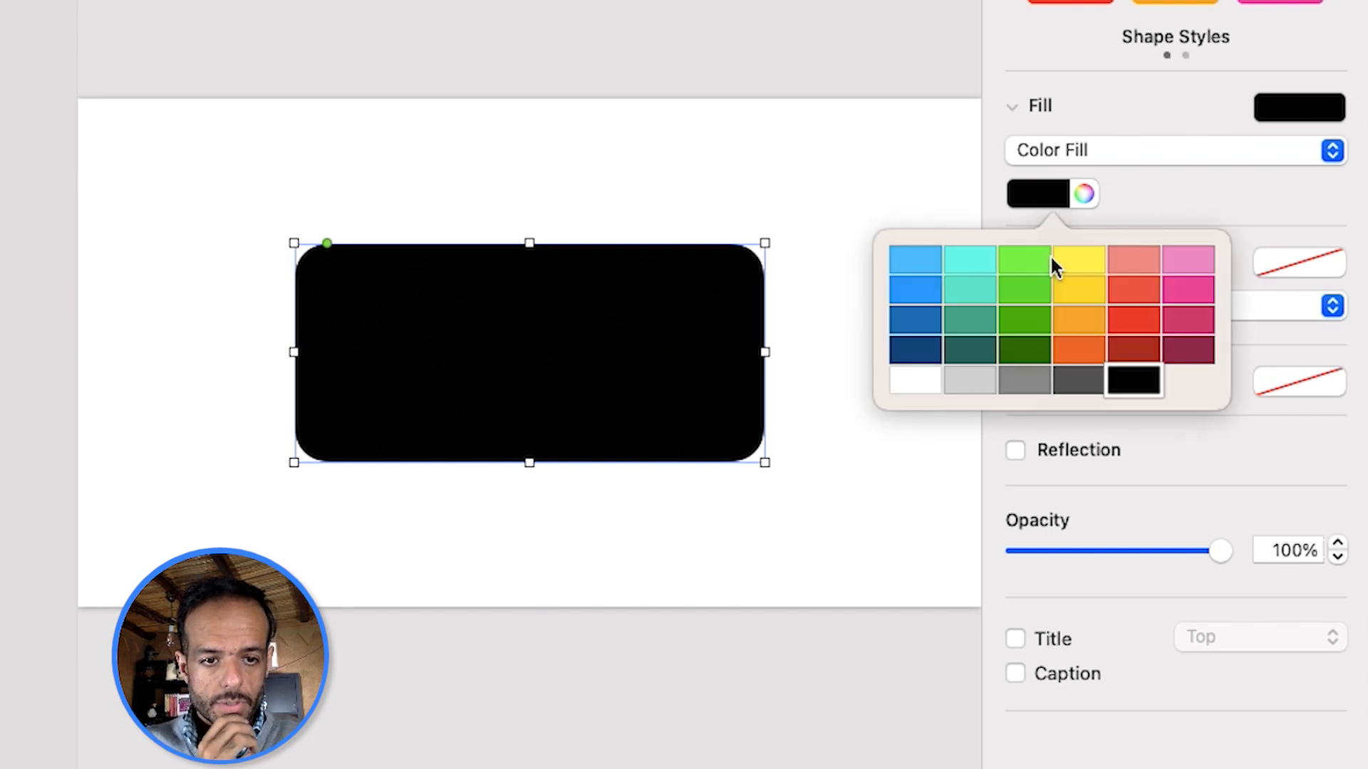
click(921, 262)
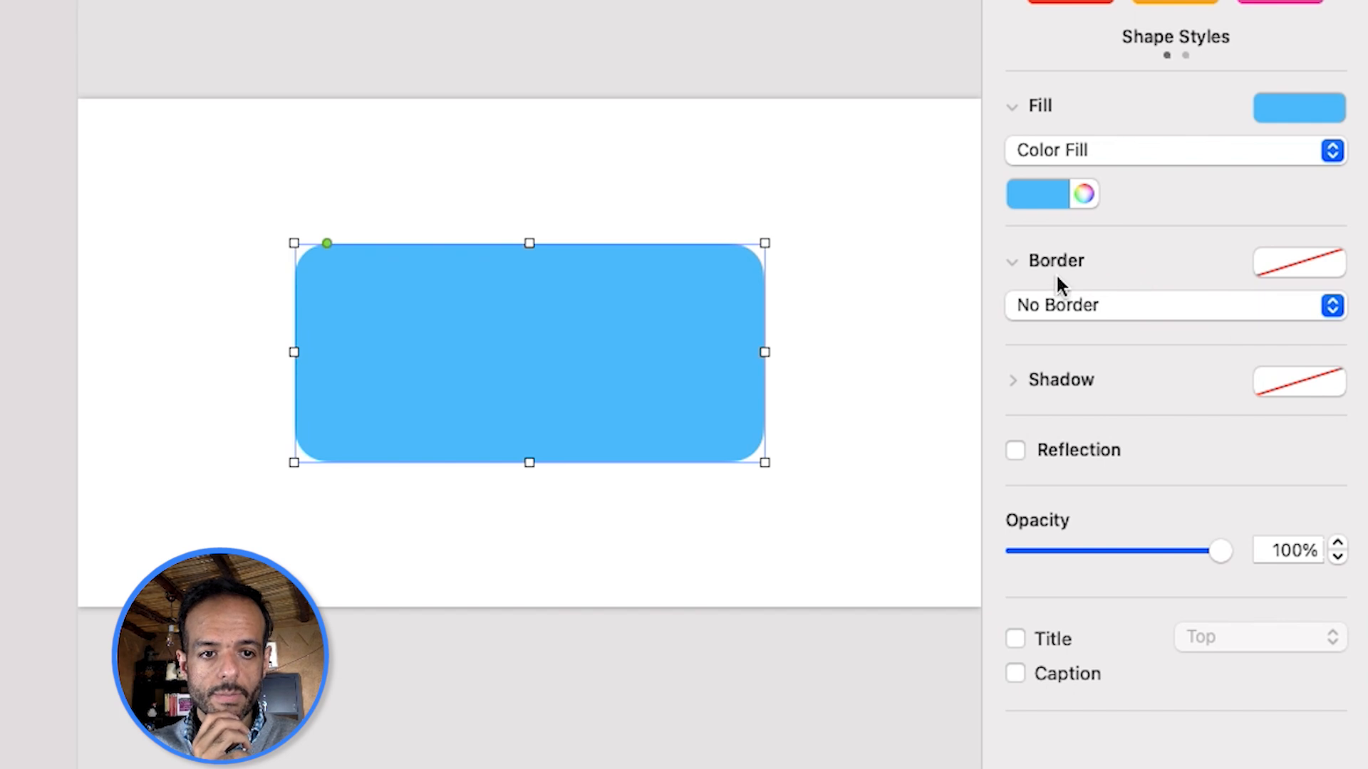
click(1124, 308)
click(1101, 339)
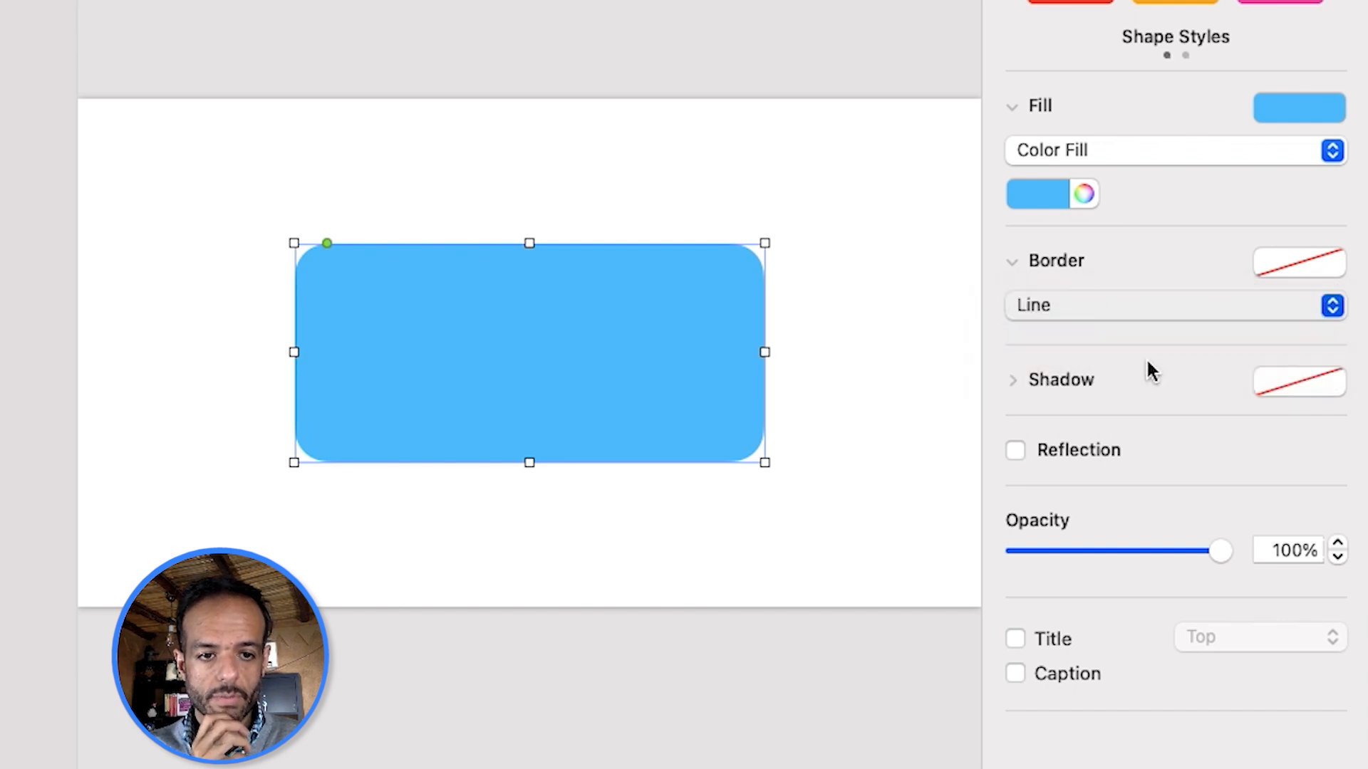
click(1175, 354)
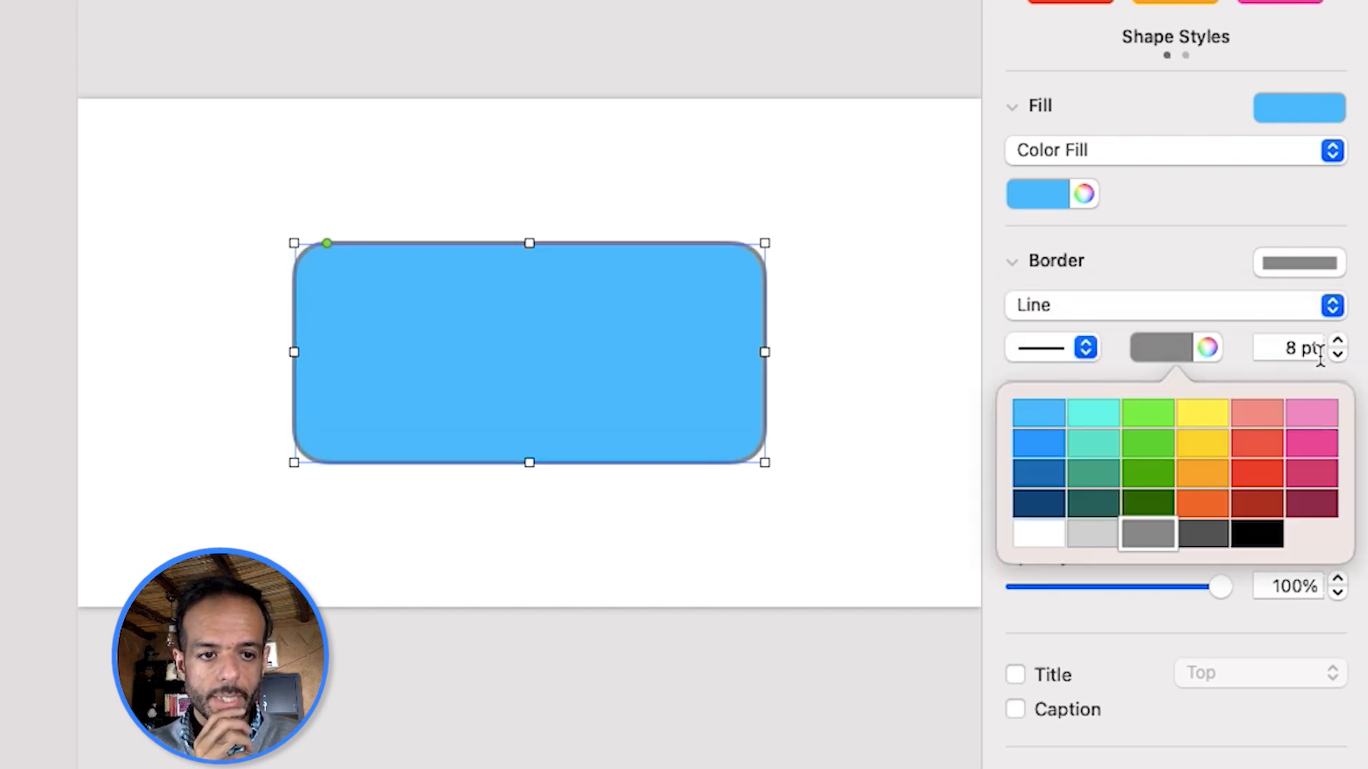
click(1339, 342)
click(1339, 343)
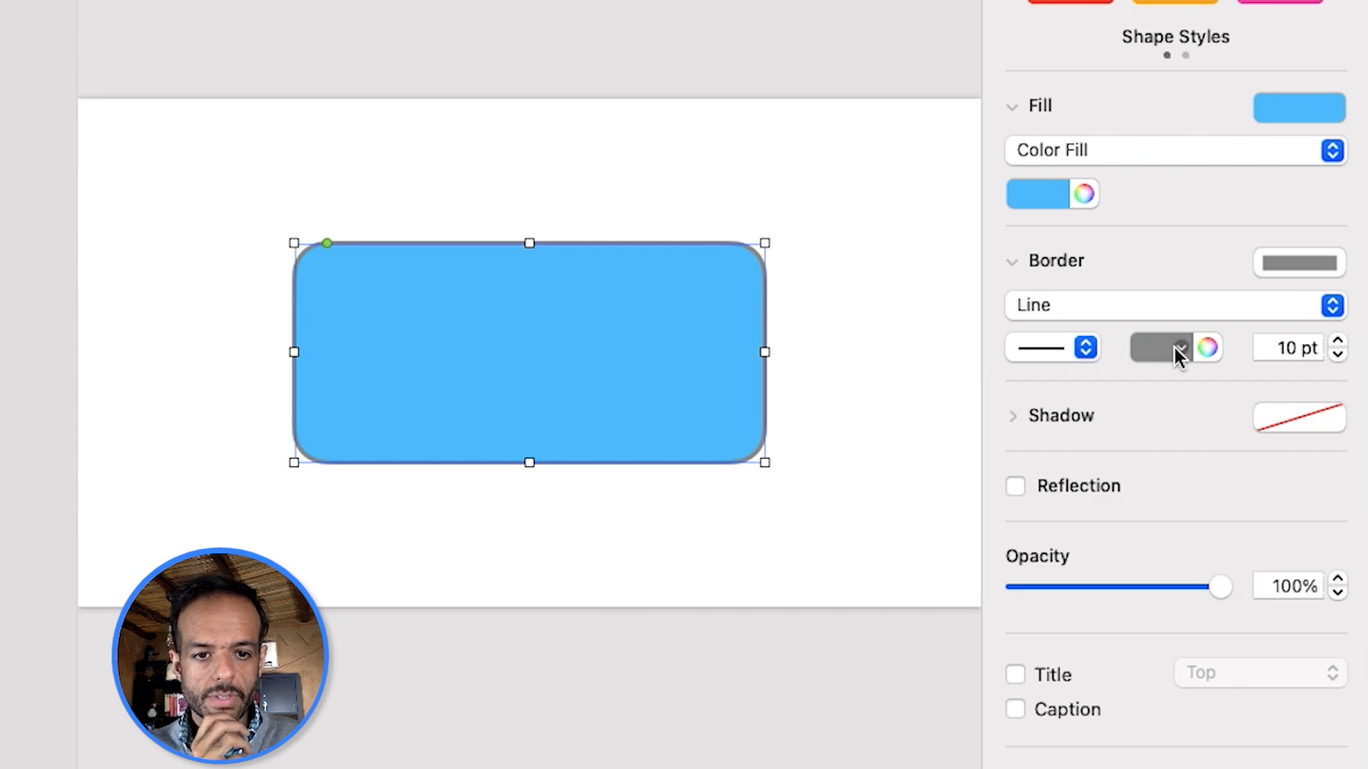
Step: Try dark gray and black as the rounded rectangle's border color, and set it back to medium gray
click(876, 351)
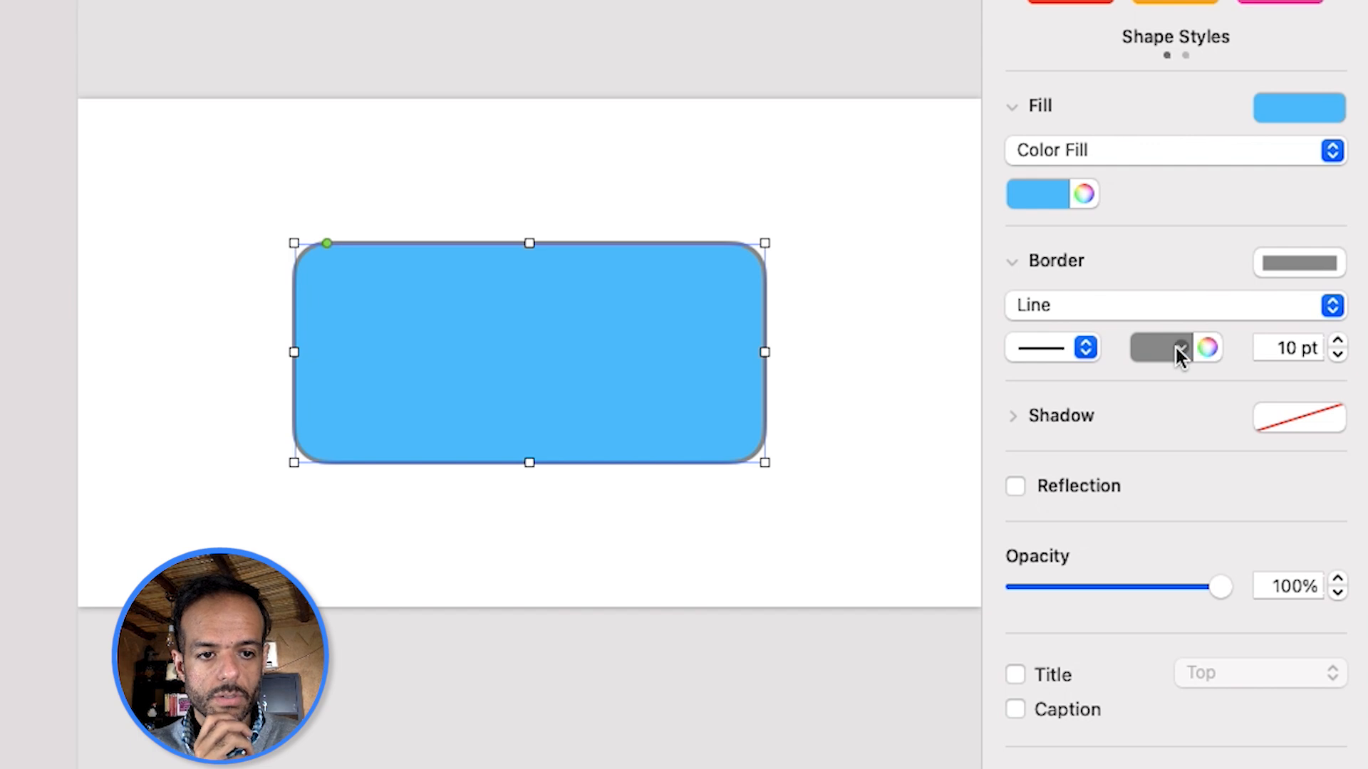
click(1179, 351)
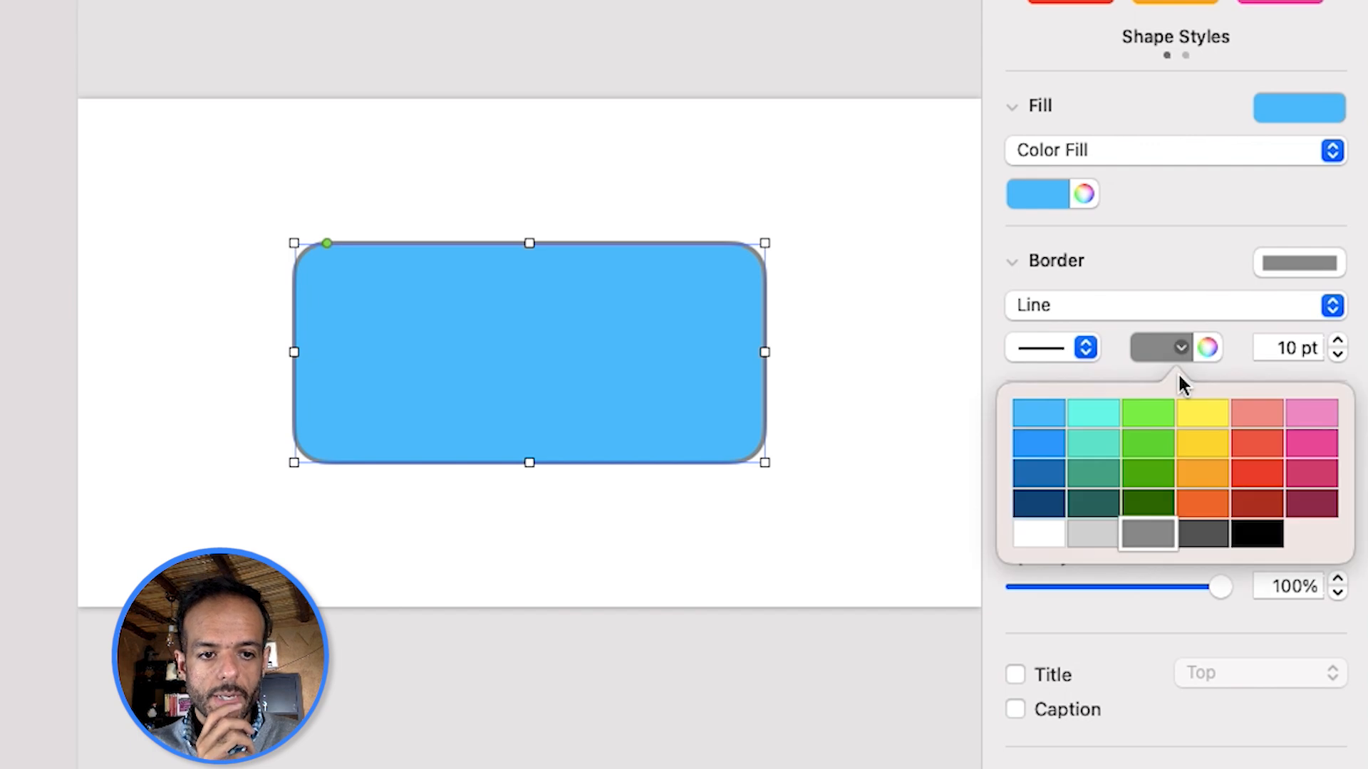
click(1199, 535)
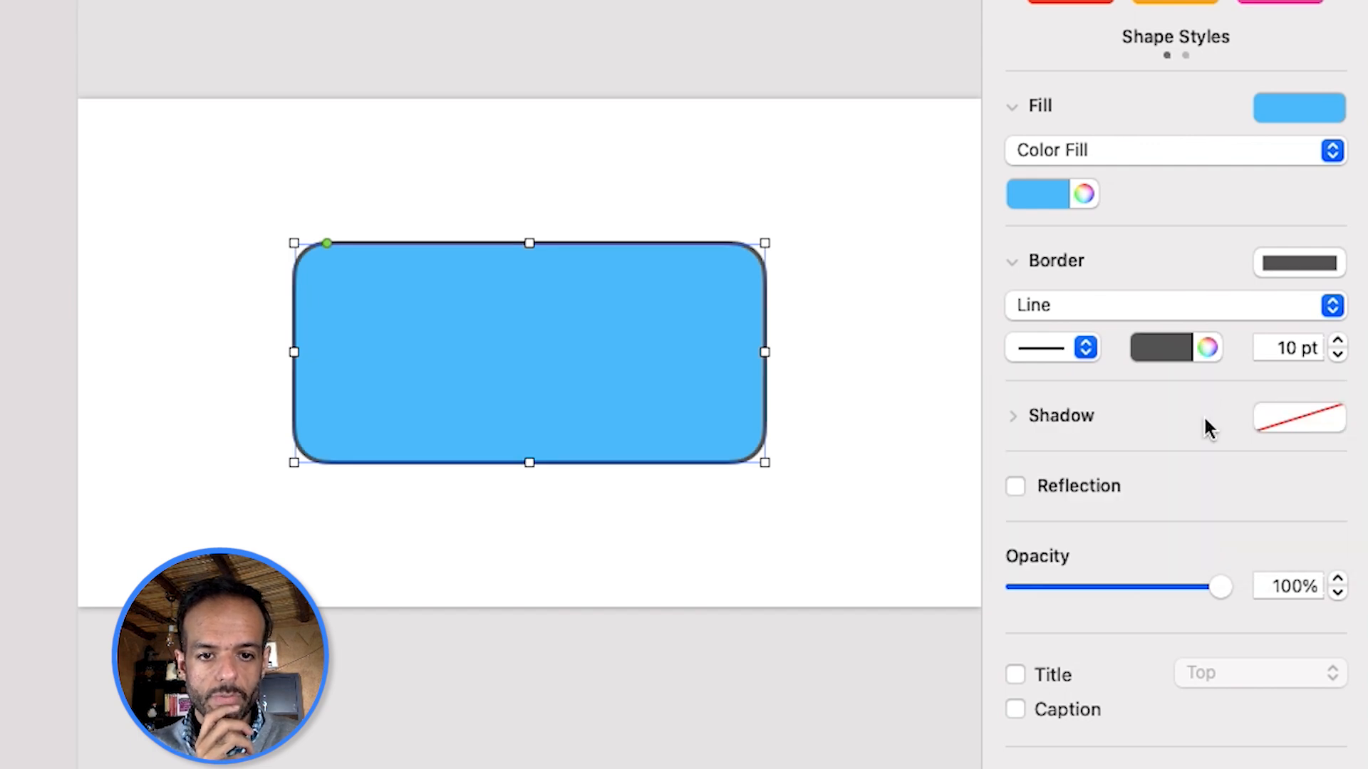
click(1181, 349)
click(1267, 534)
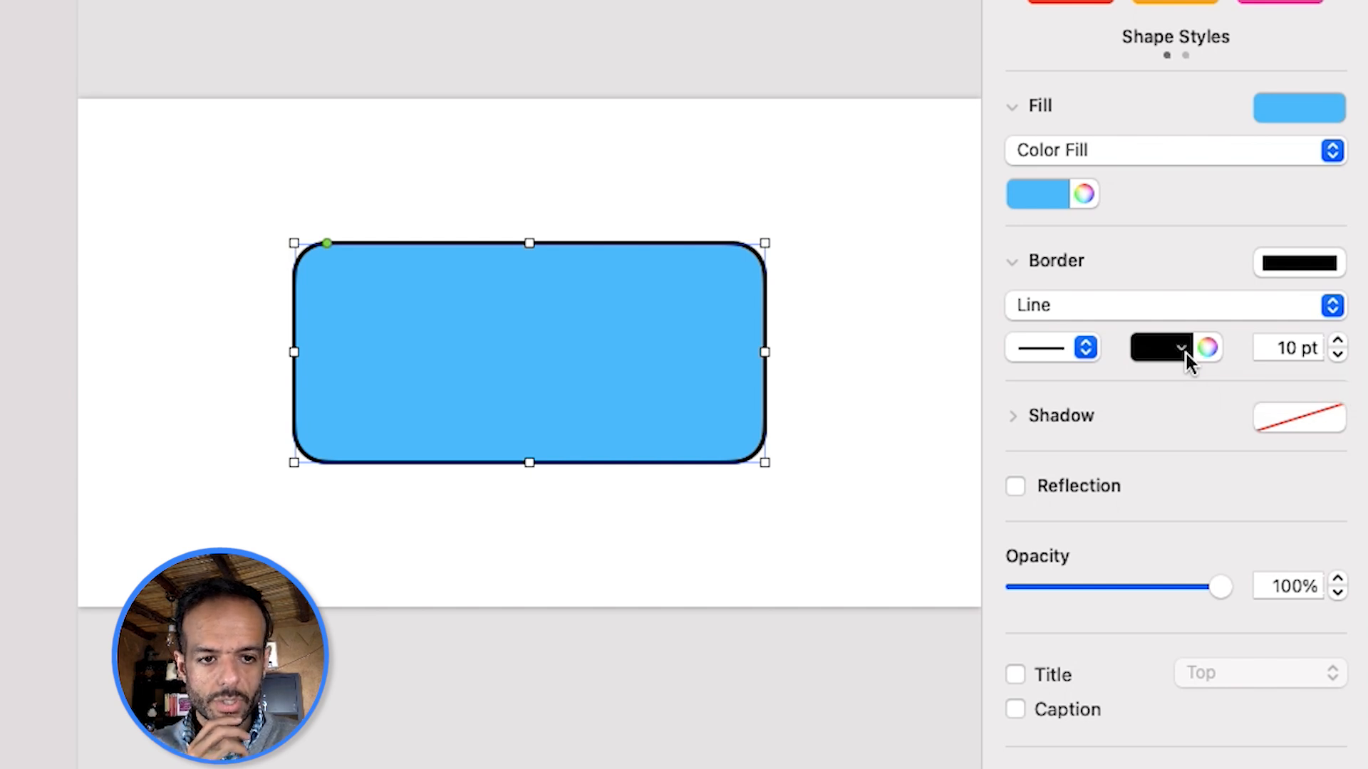
click(1186, 353)
click(1151, 537)
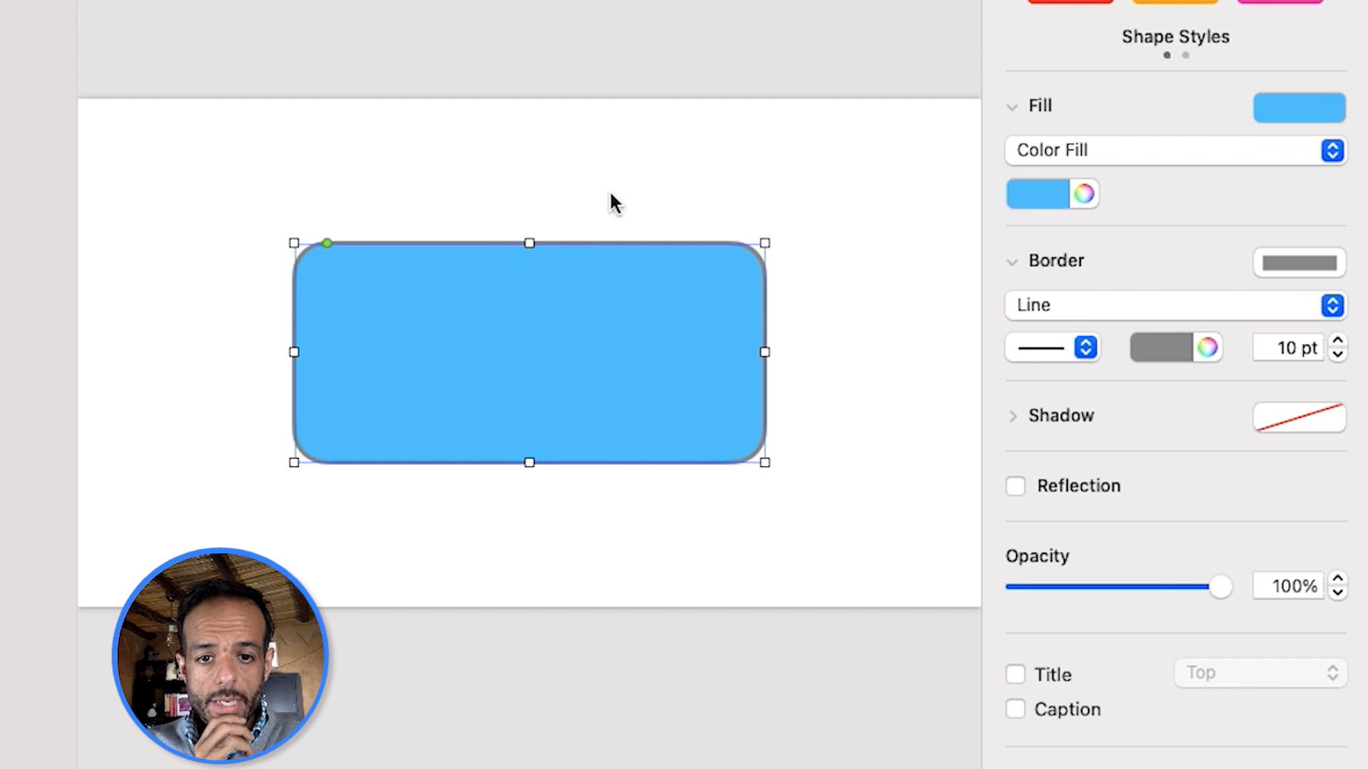
Step: Label the rounded rectangle "The Transformer" and enlarge the label's font size
double_click(511, 336)
text(Th)
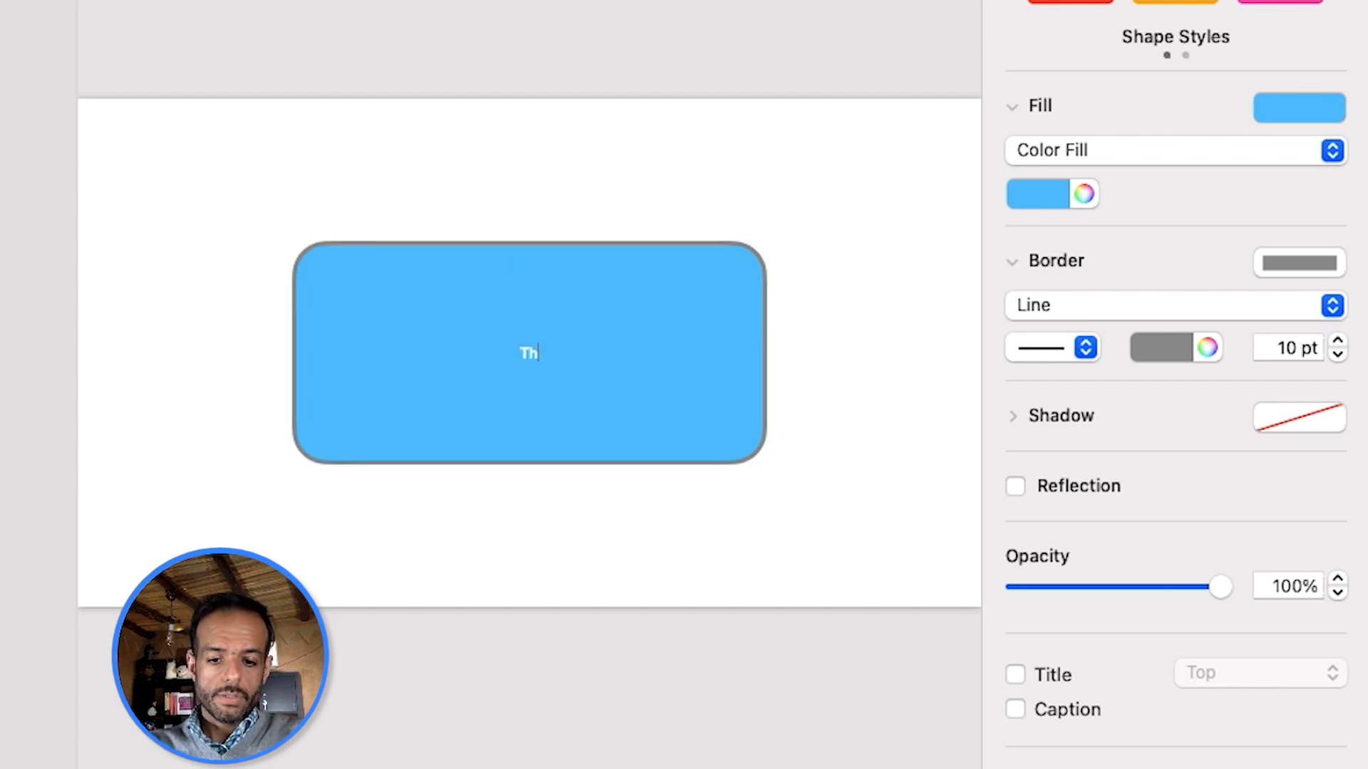
text(e Transformer)
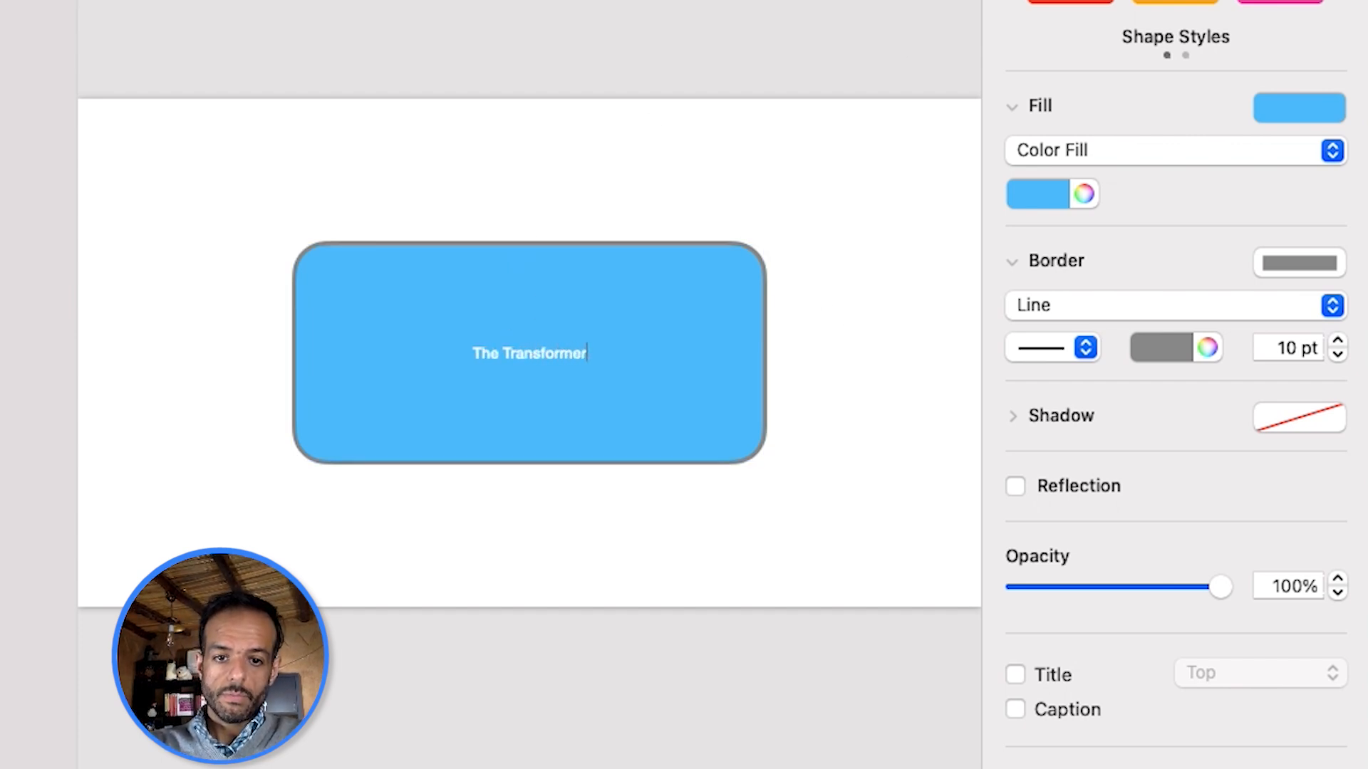
key(super+a)
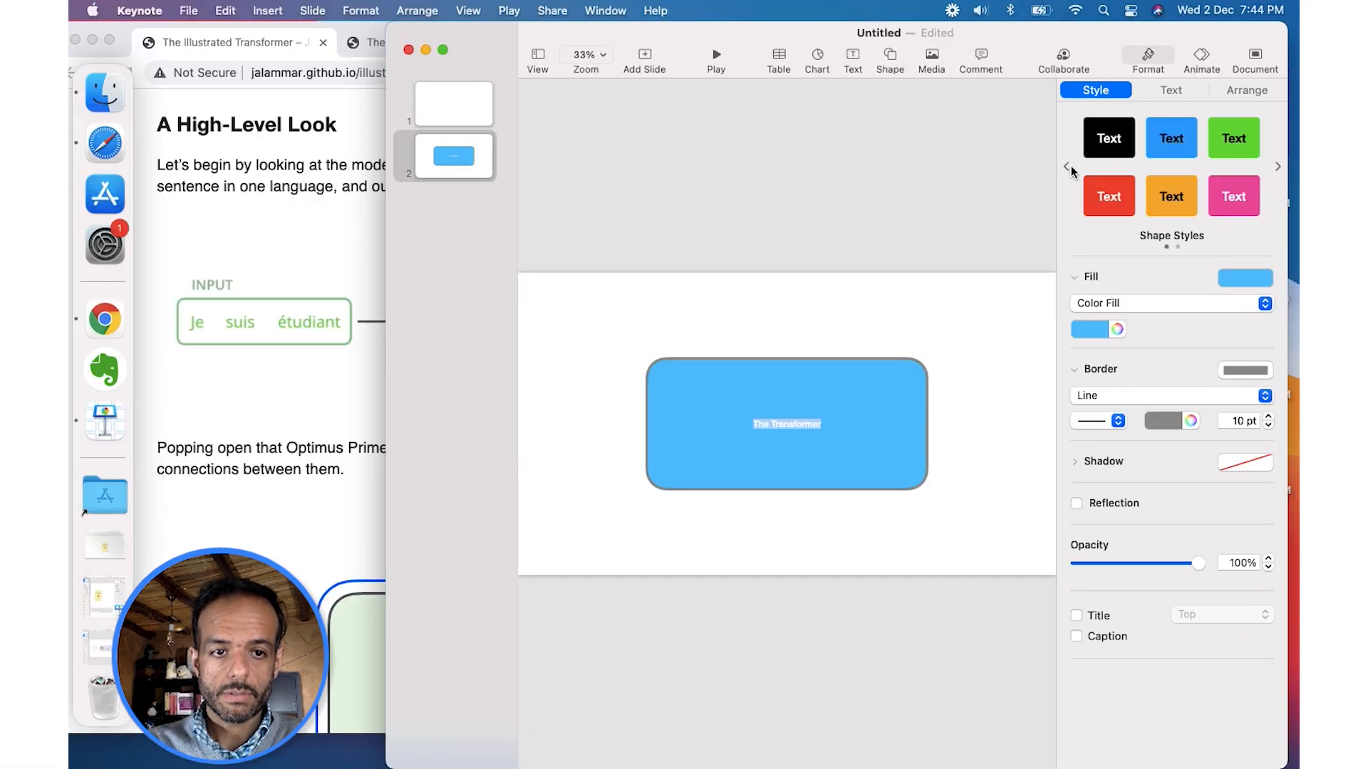
click(1171, 90)
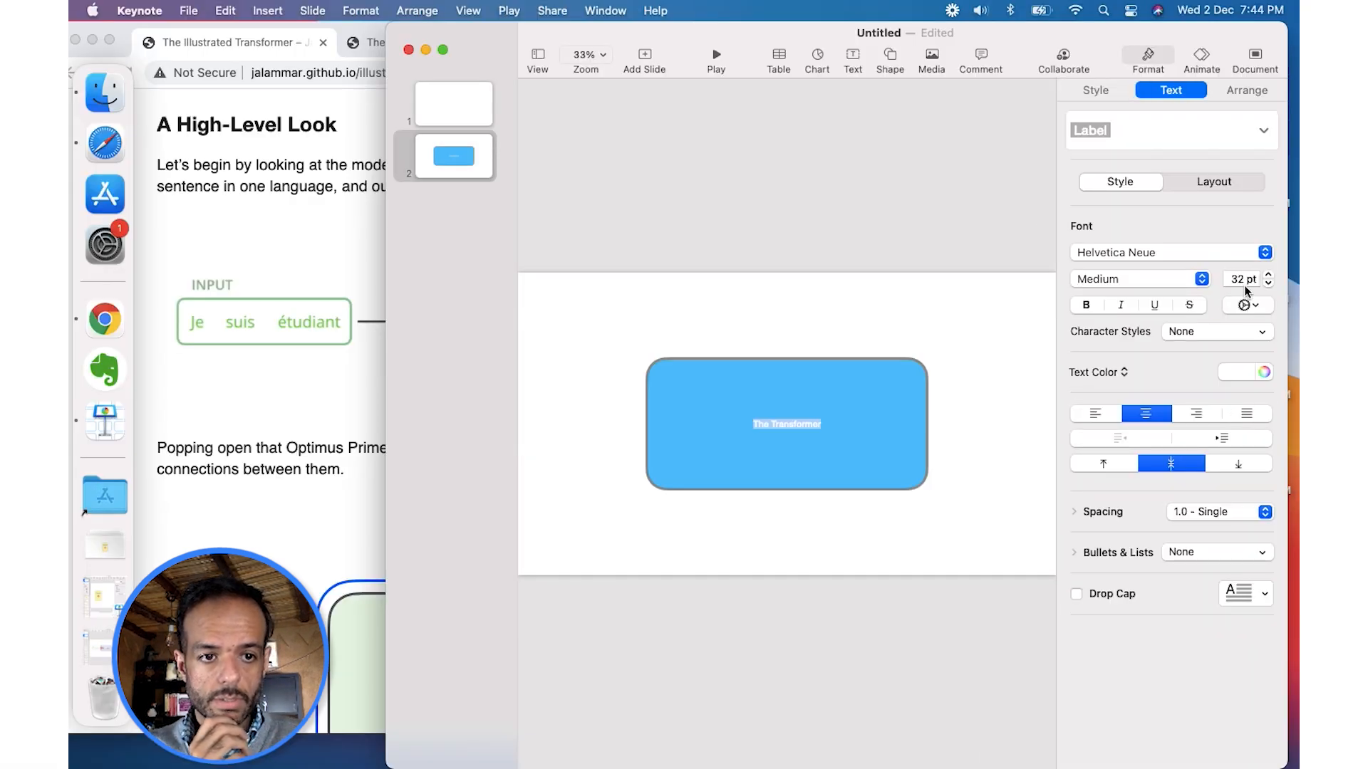
click(1268, 275)
click(537, 247)
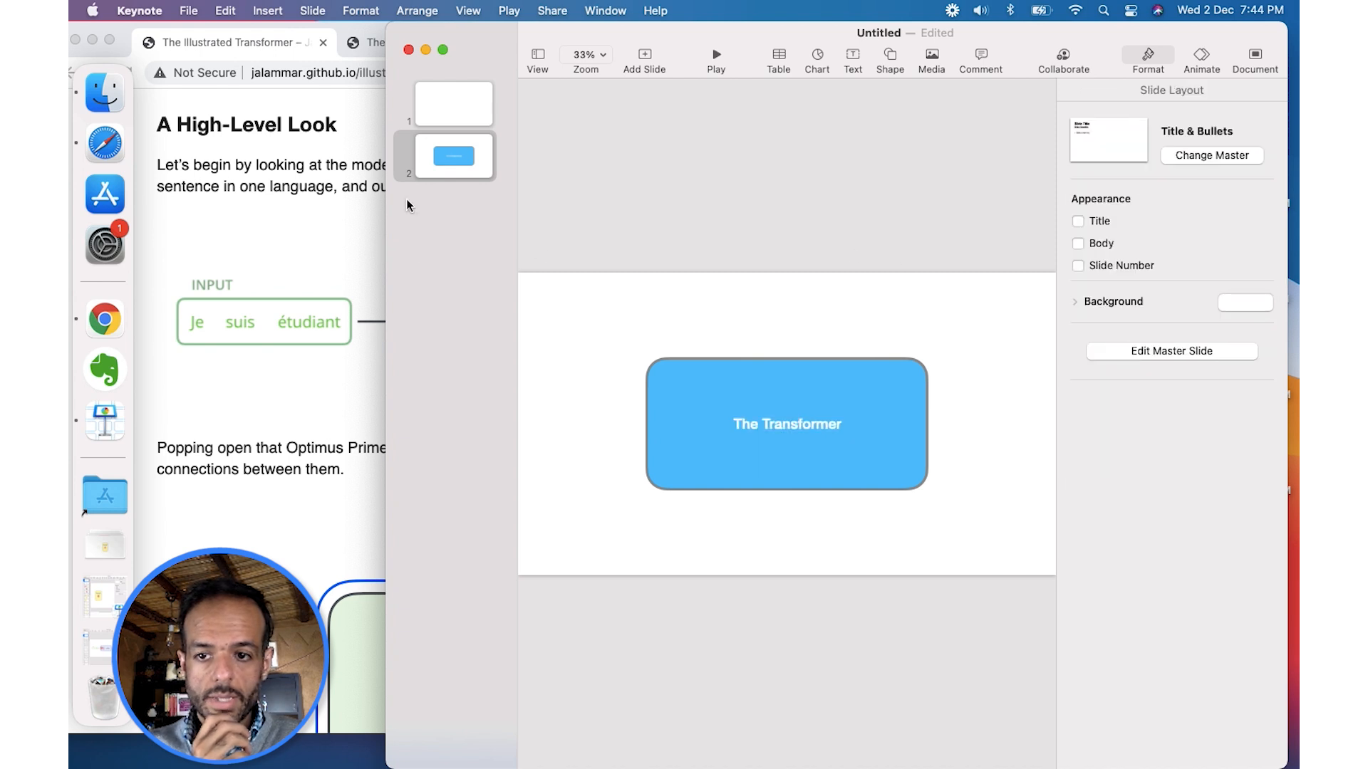
Step: Consult the reference diagram in Chrome, and add a flame shape from a "fire" search to the left of the Transformer label in Keynote
click(319, 199)
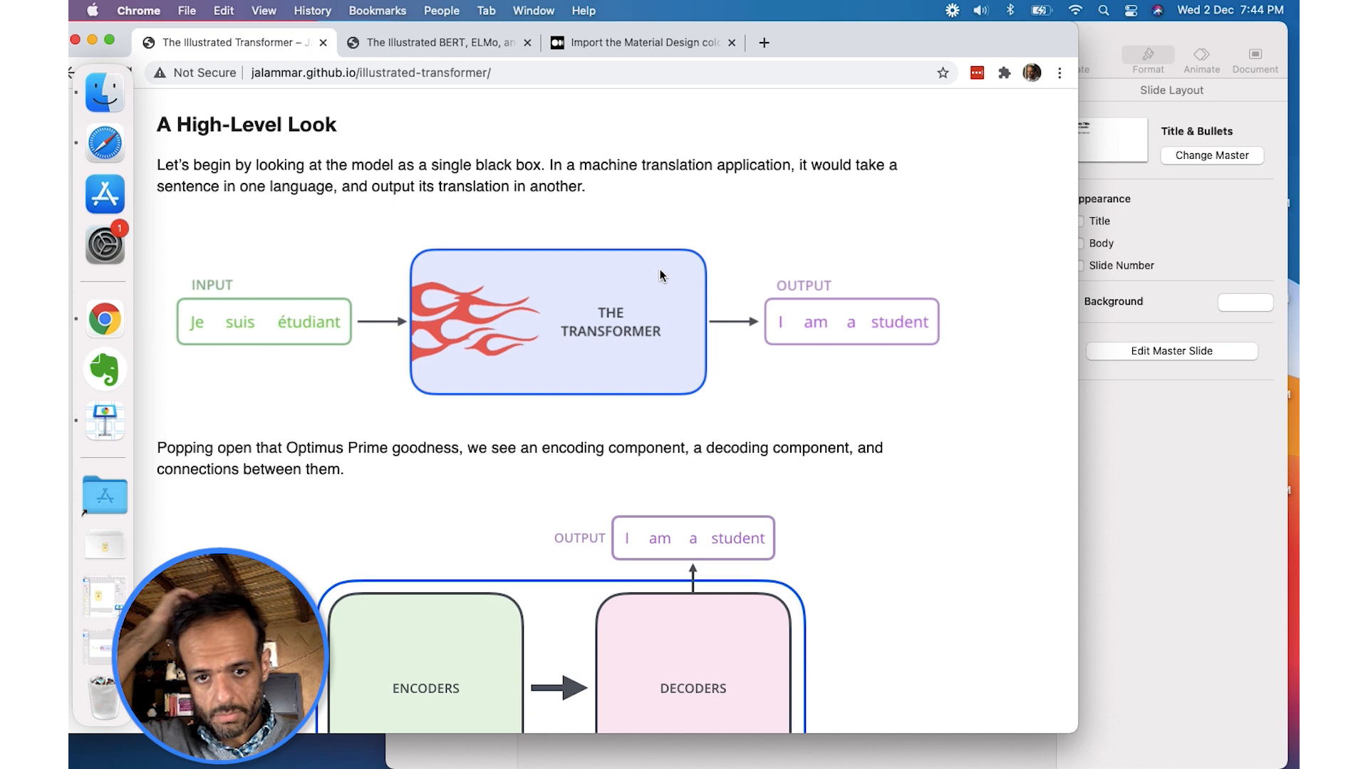
click(1154, 449)
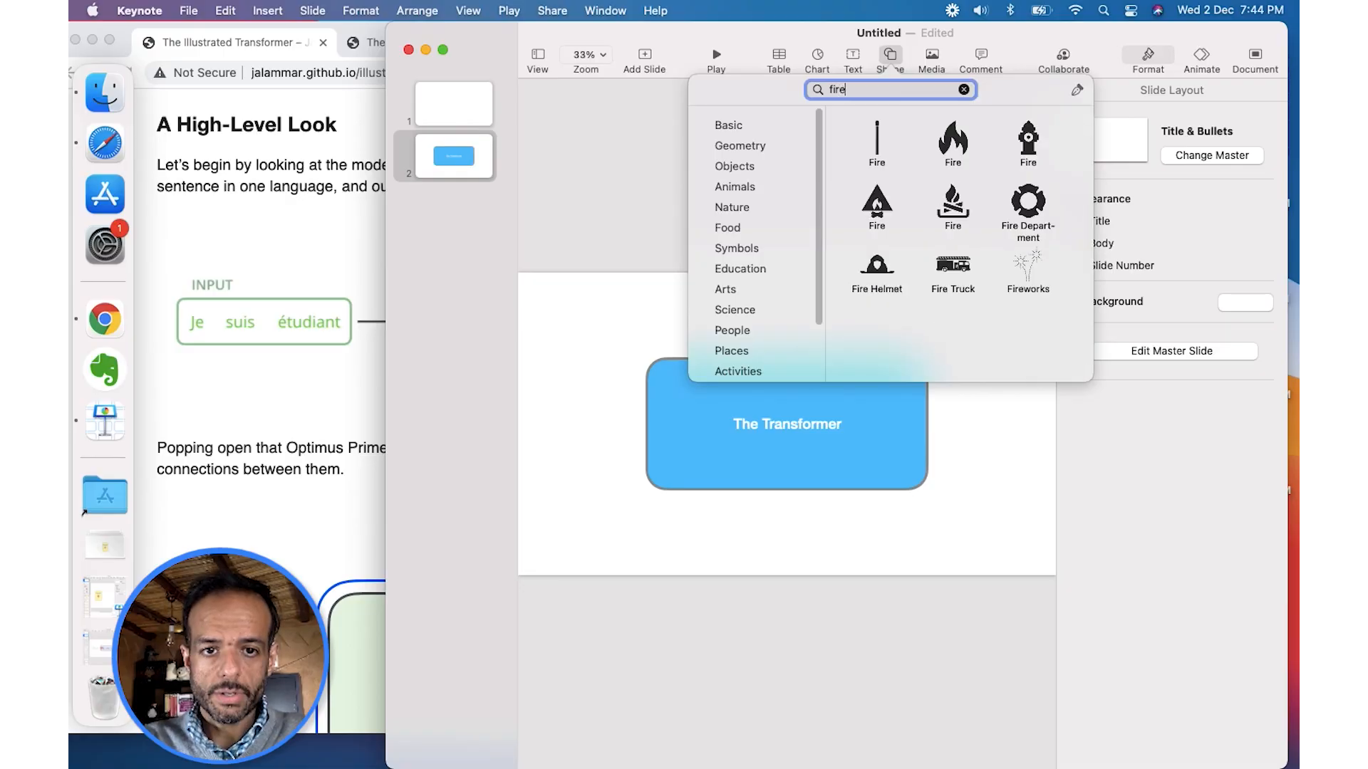
click(965, 134)
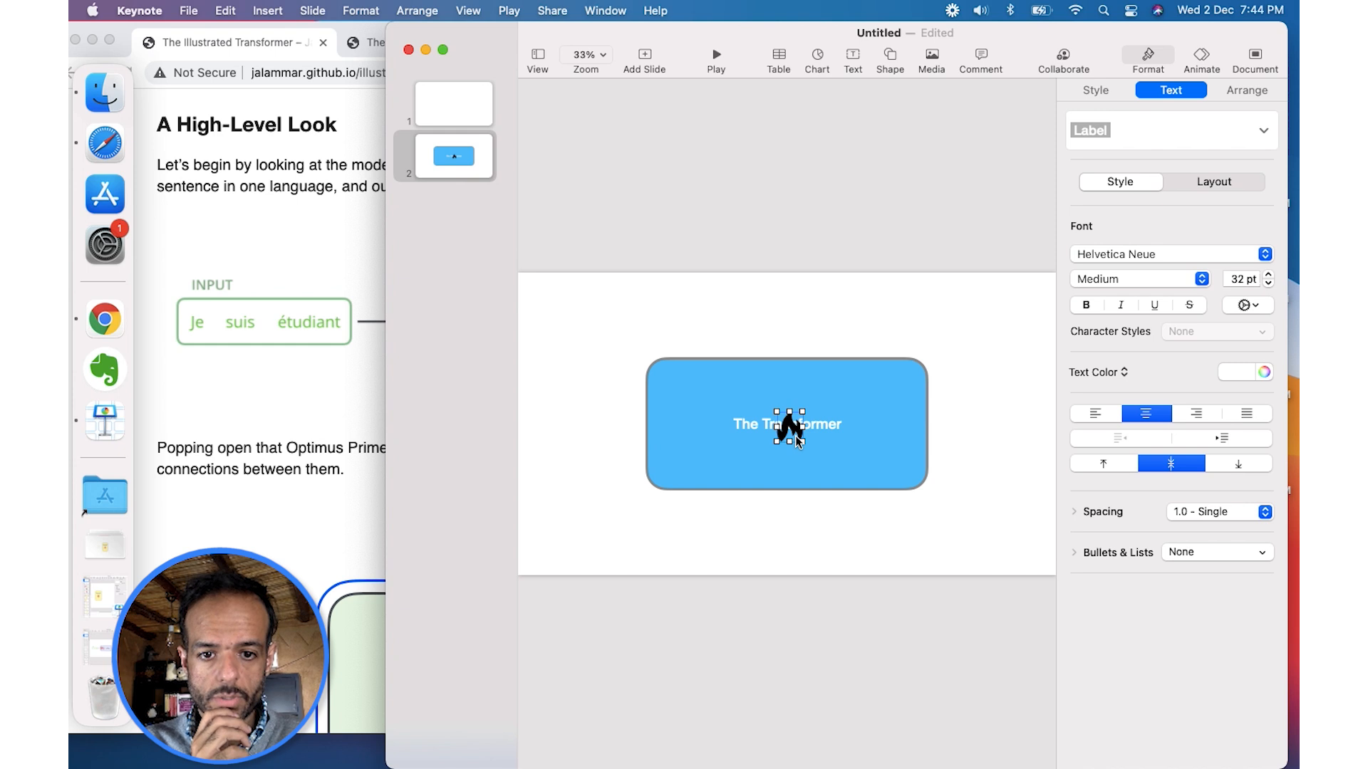
drag(798, 440, 694, 441)
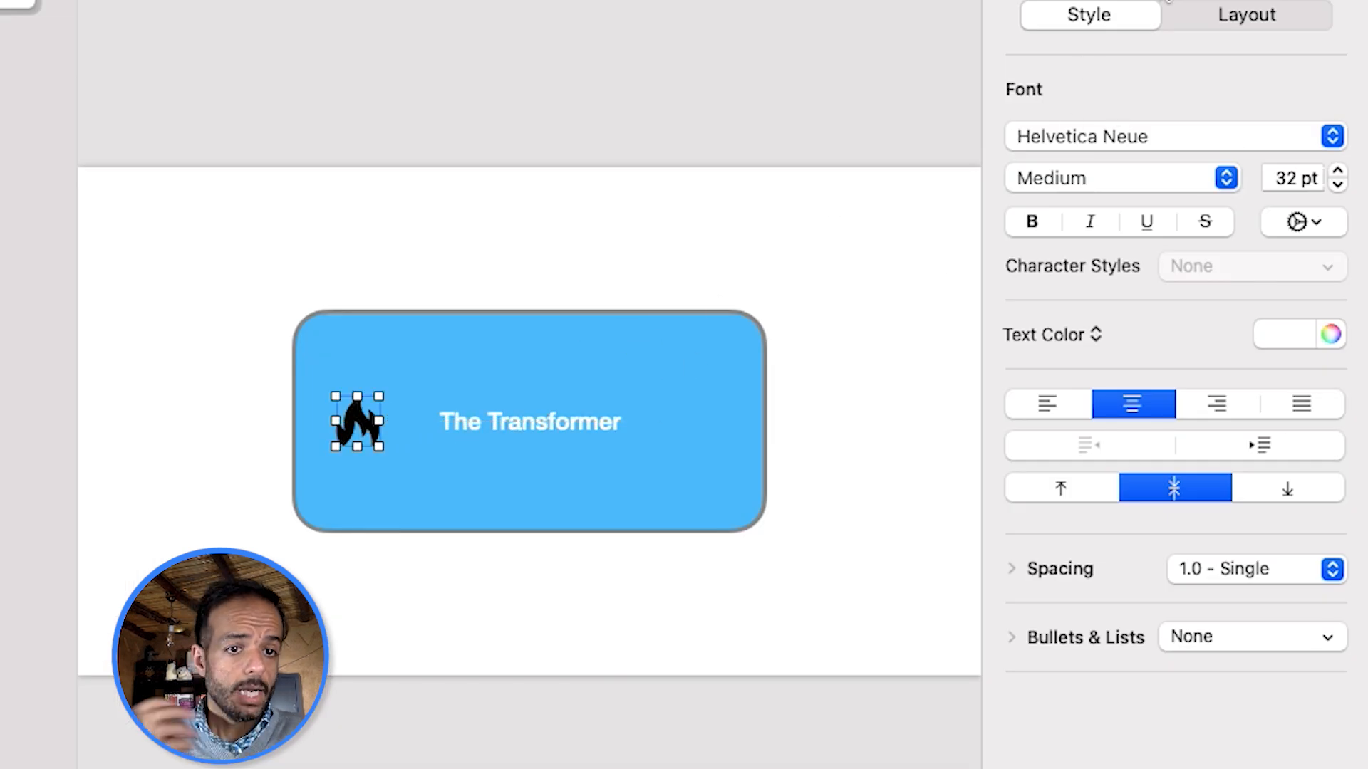
Step: Apply the red shape style to the flame and enlarge it within the left part of the blue box
click(1067, 2)
click(1088, 23)
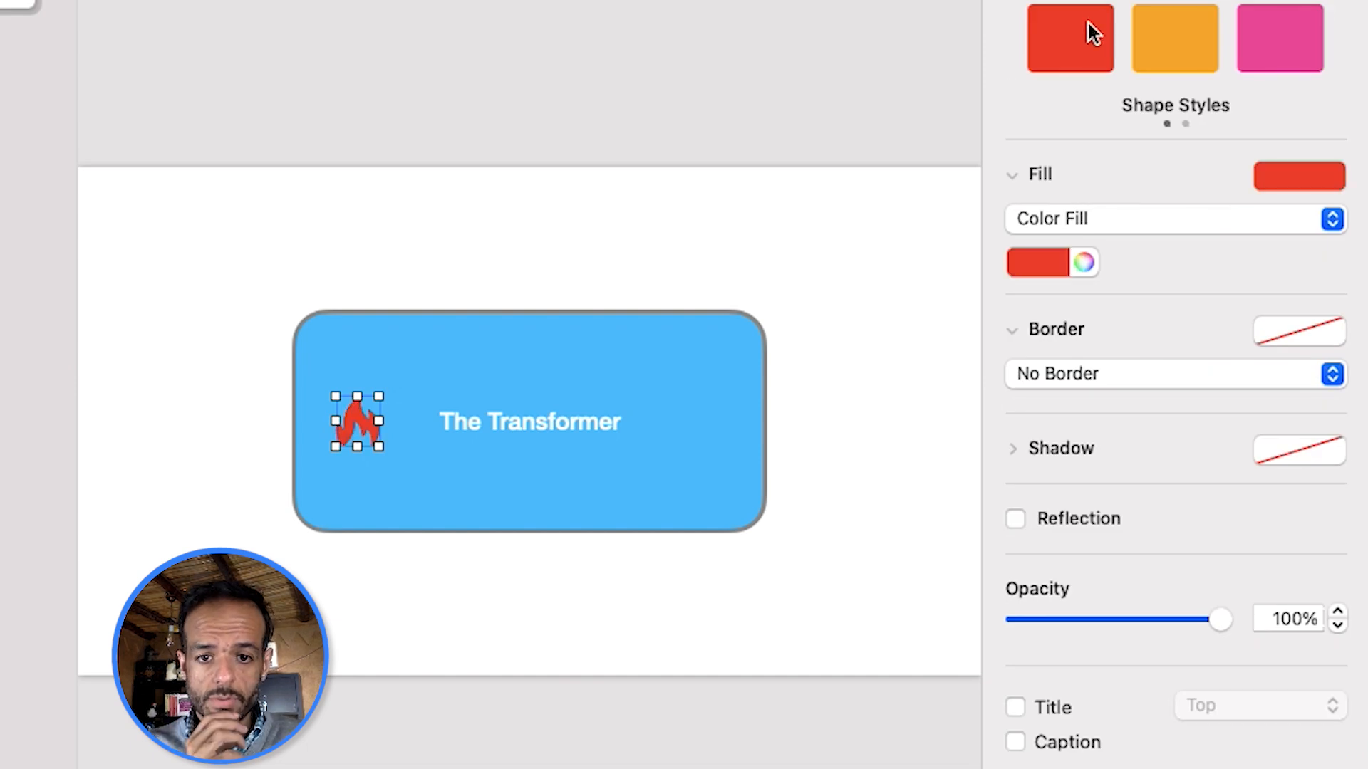
drag(383, 447, 403, 475)
click(575, 281)
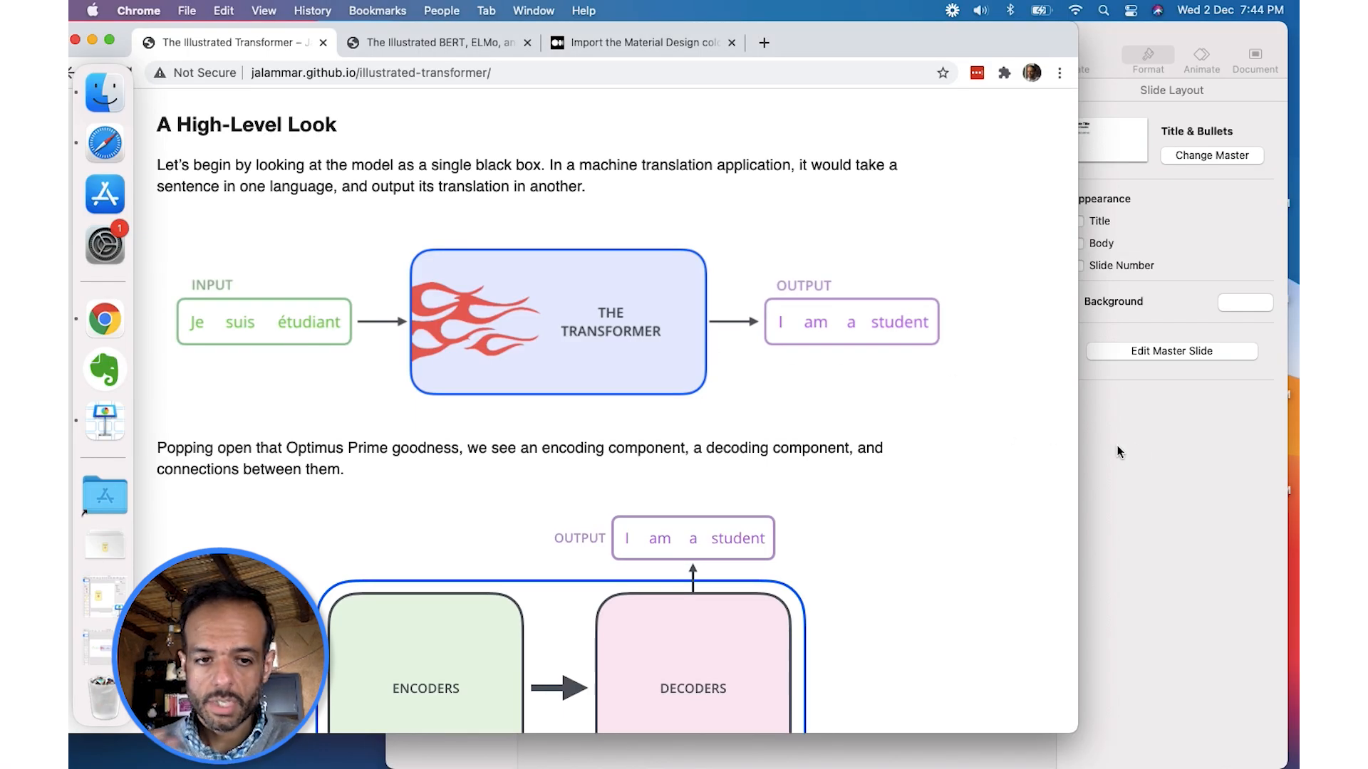
Step: Back in Keynote, add a second rounded rectangle as a small, wide box on the slide left of the Transformer box
click(1117, 446)
click(893, 58)
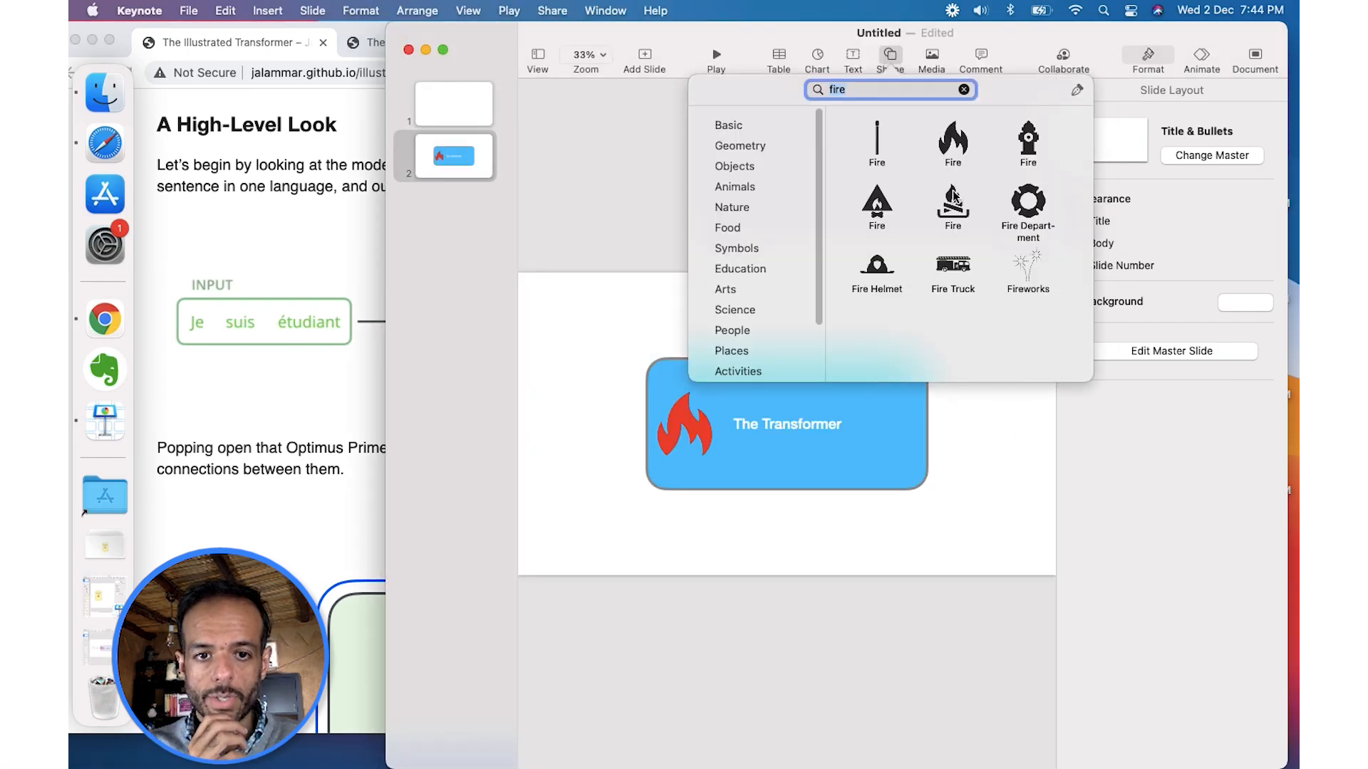
click(964, 90)
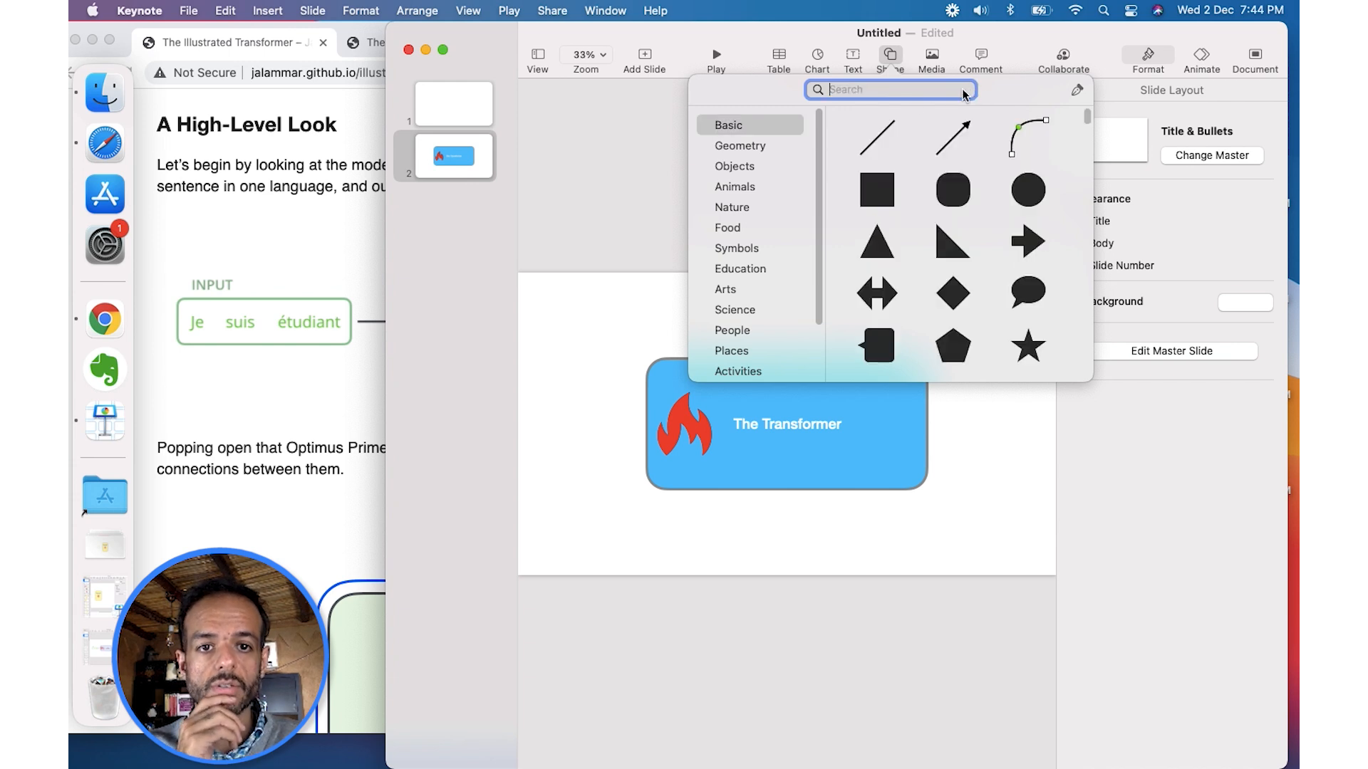
click(952, 191)
drag(786, 433, 541, 428)
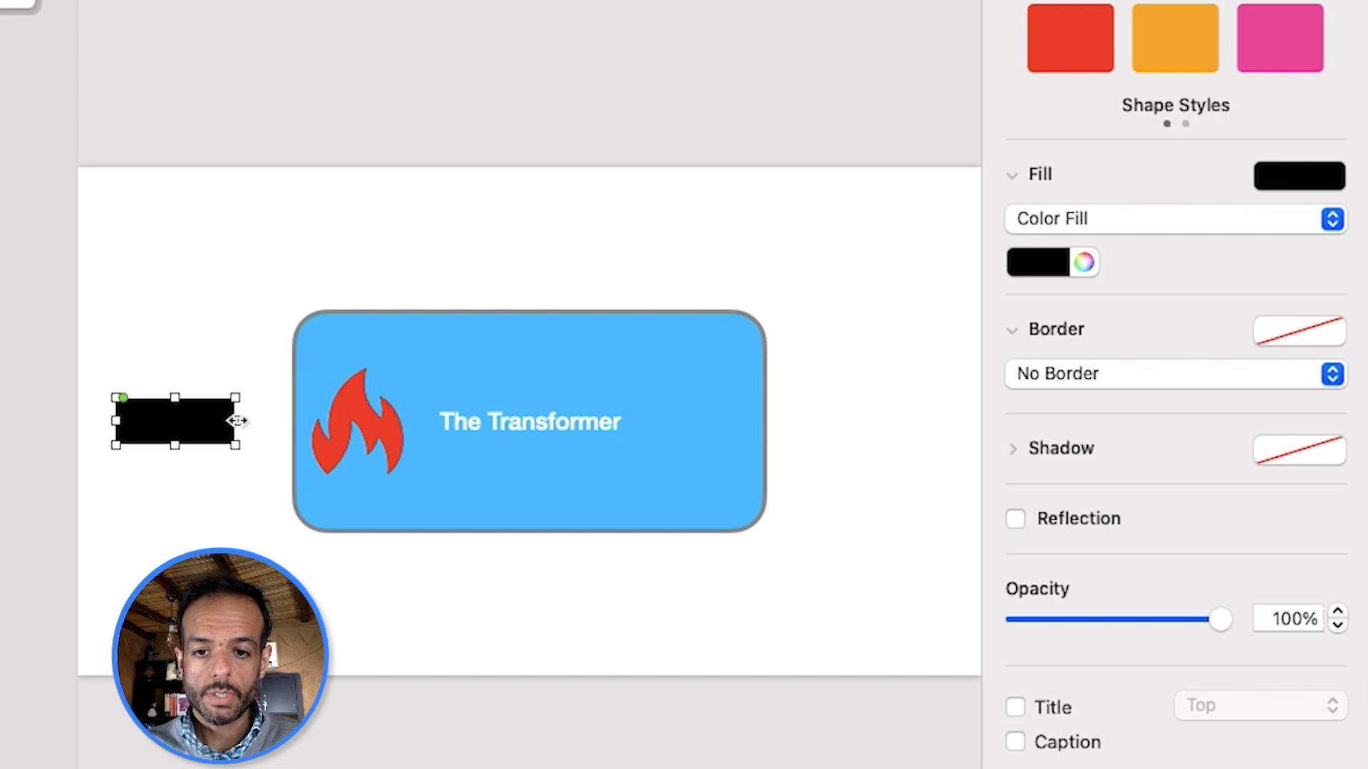
drag(237, 421, 253, 421)
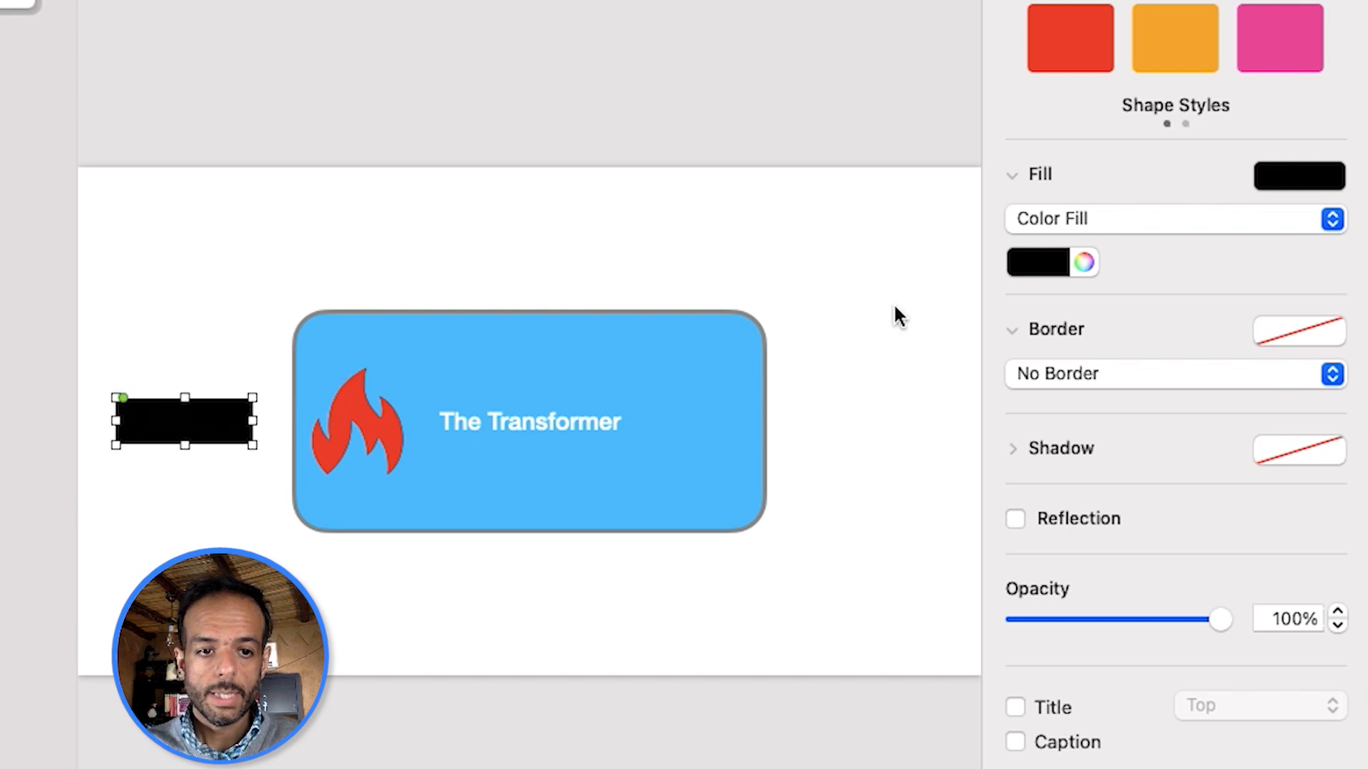
Step: Remove the small box's fill and give it a light green line border
click(1059, 221)
click(1066, 191)
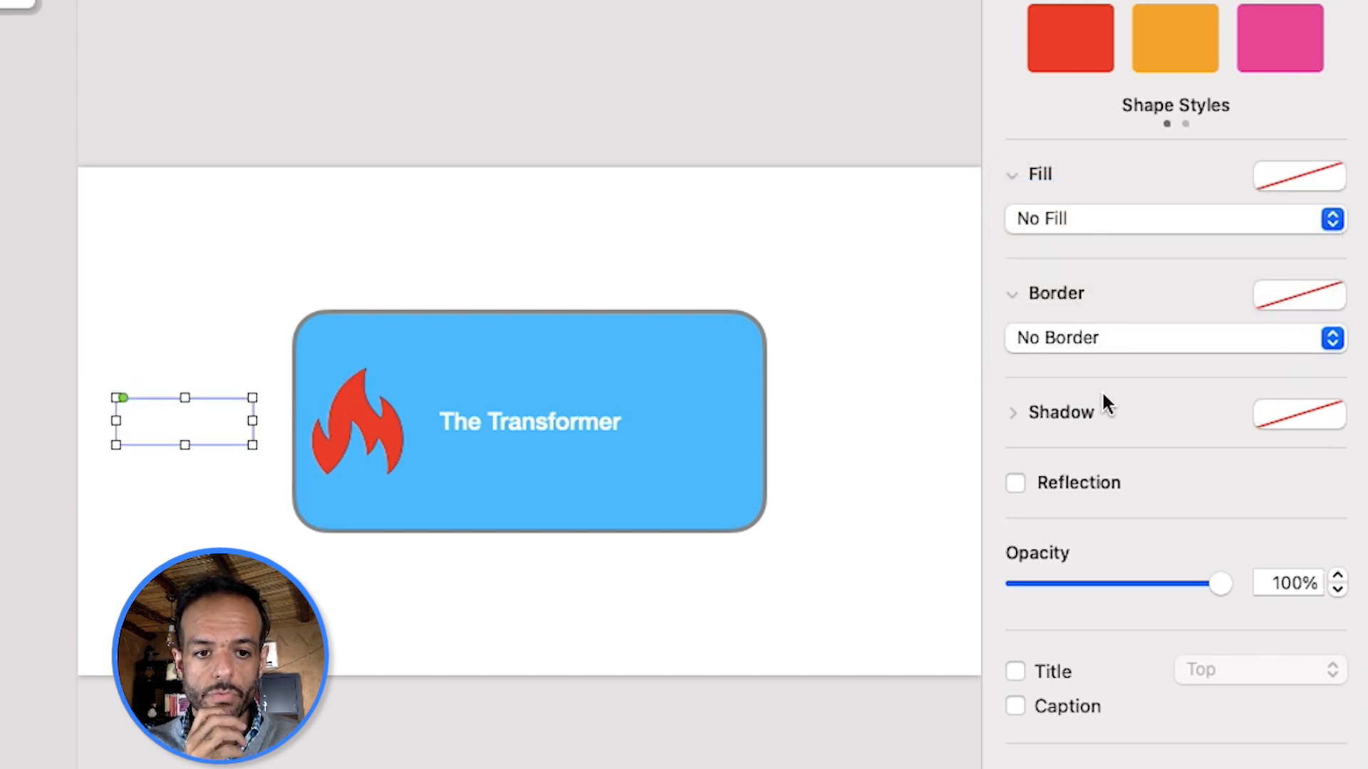
click(1109, 341)
click(1108, 370)
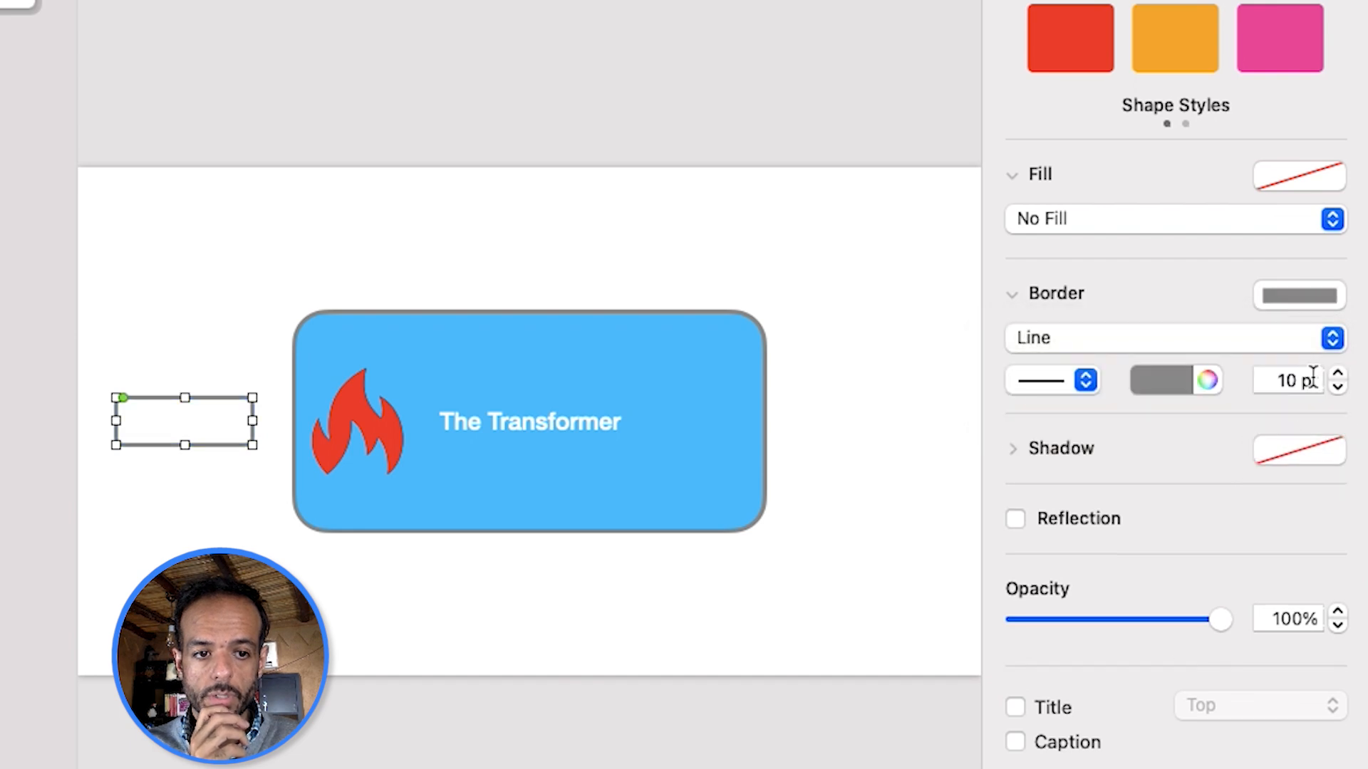
click(1168, 385)
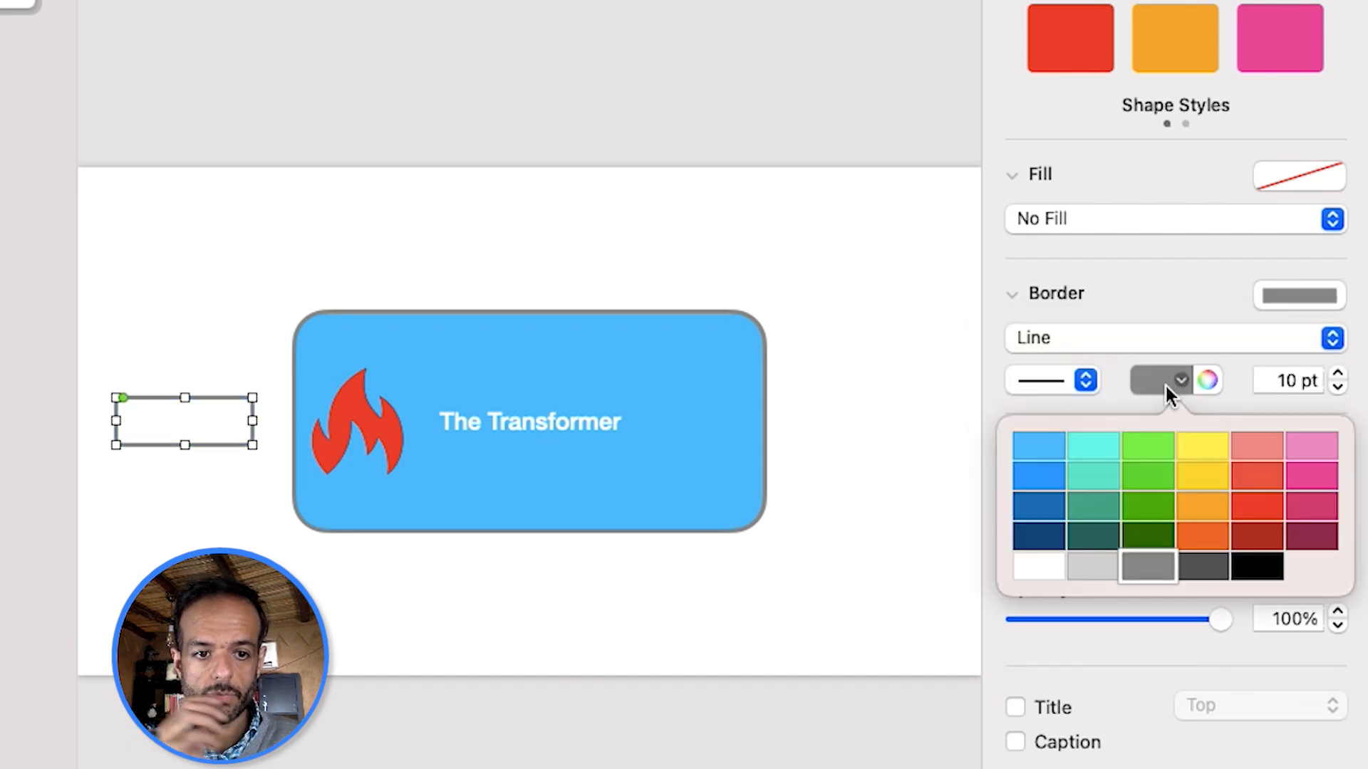
click(1157, 449)
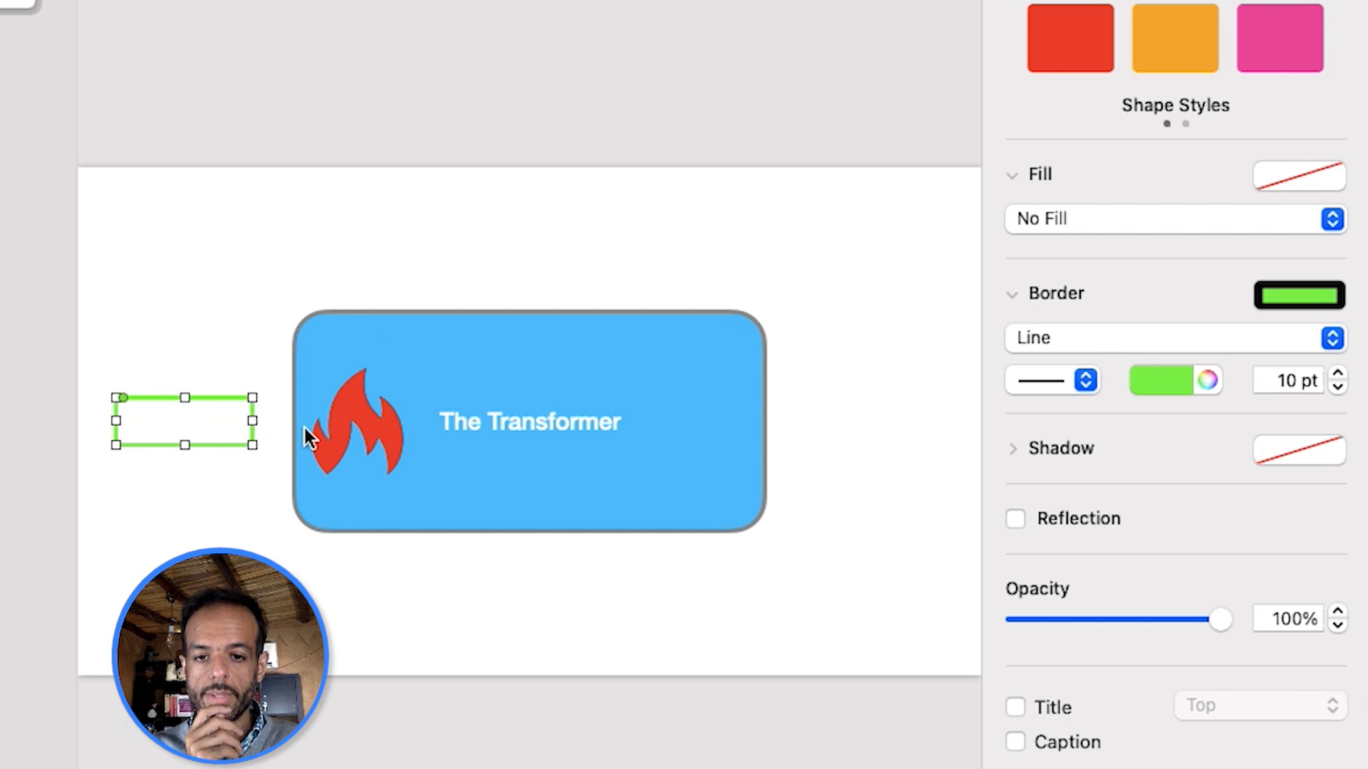
Step: Add an arrow line and place it horizontally just to the right of the Transformer box
click(327, 205)
click(1131, 50)
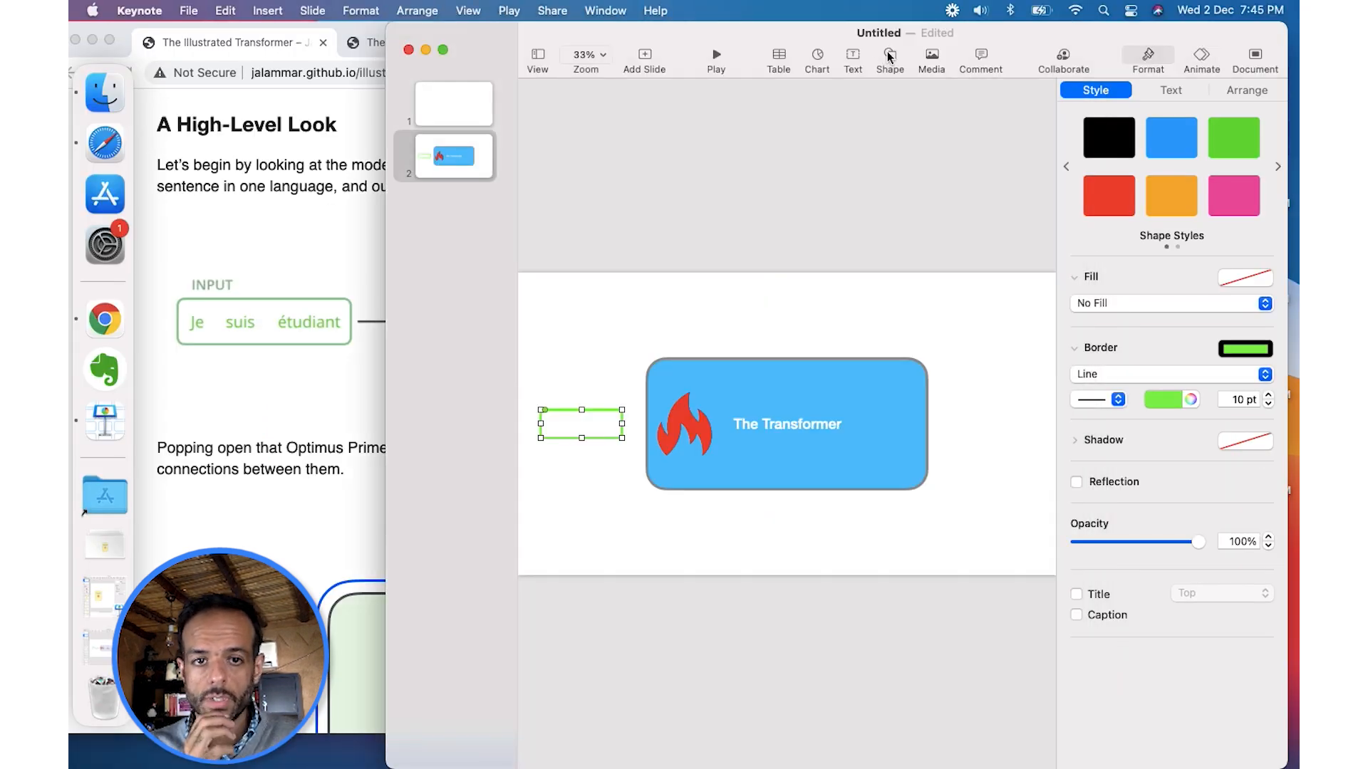
click(890, 57)
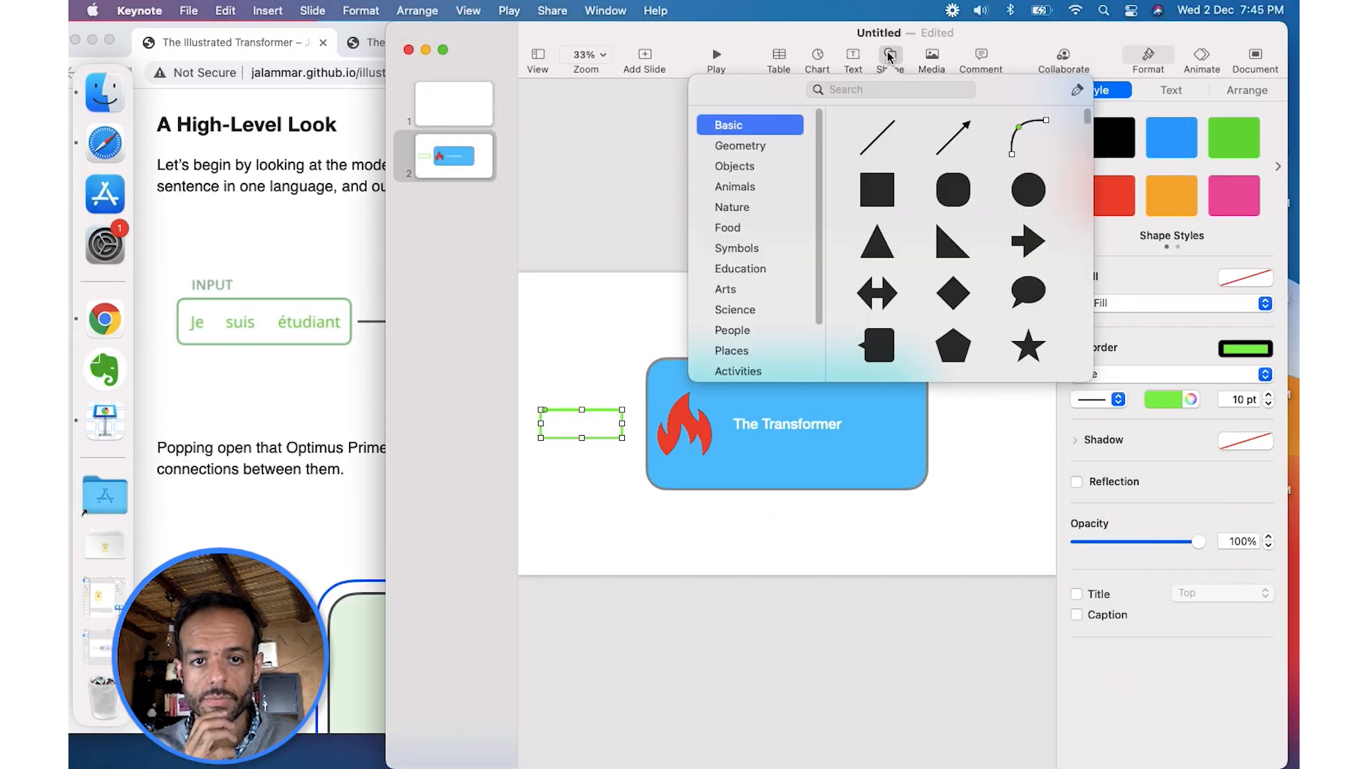
click(951, 141)
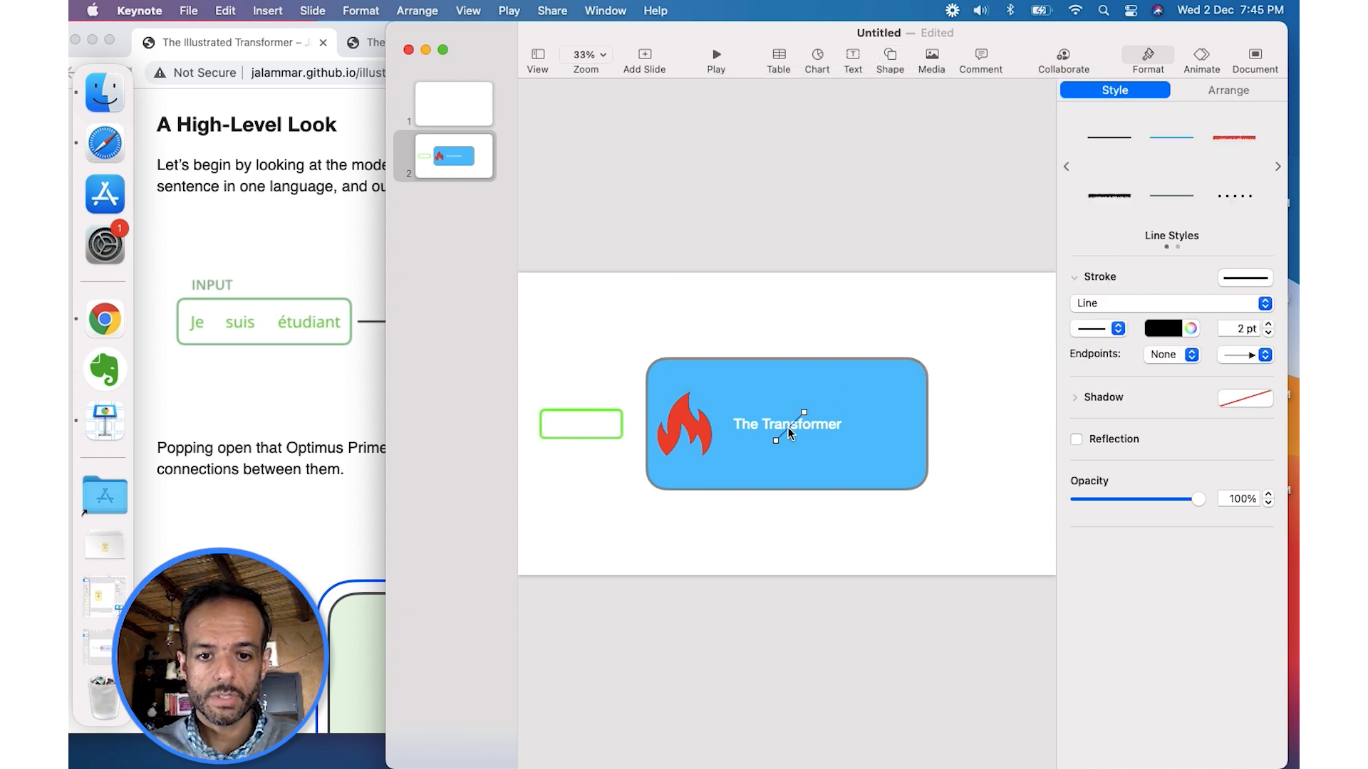
mouse_move(802, 413)
mouse_down()
mouse_move(810, 441)
mouse_move(951, 425)
mouse_move(827, 425)
mouse_up()
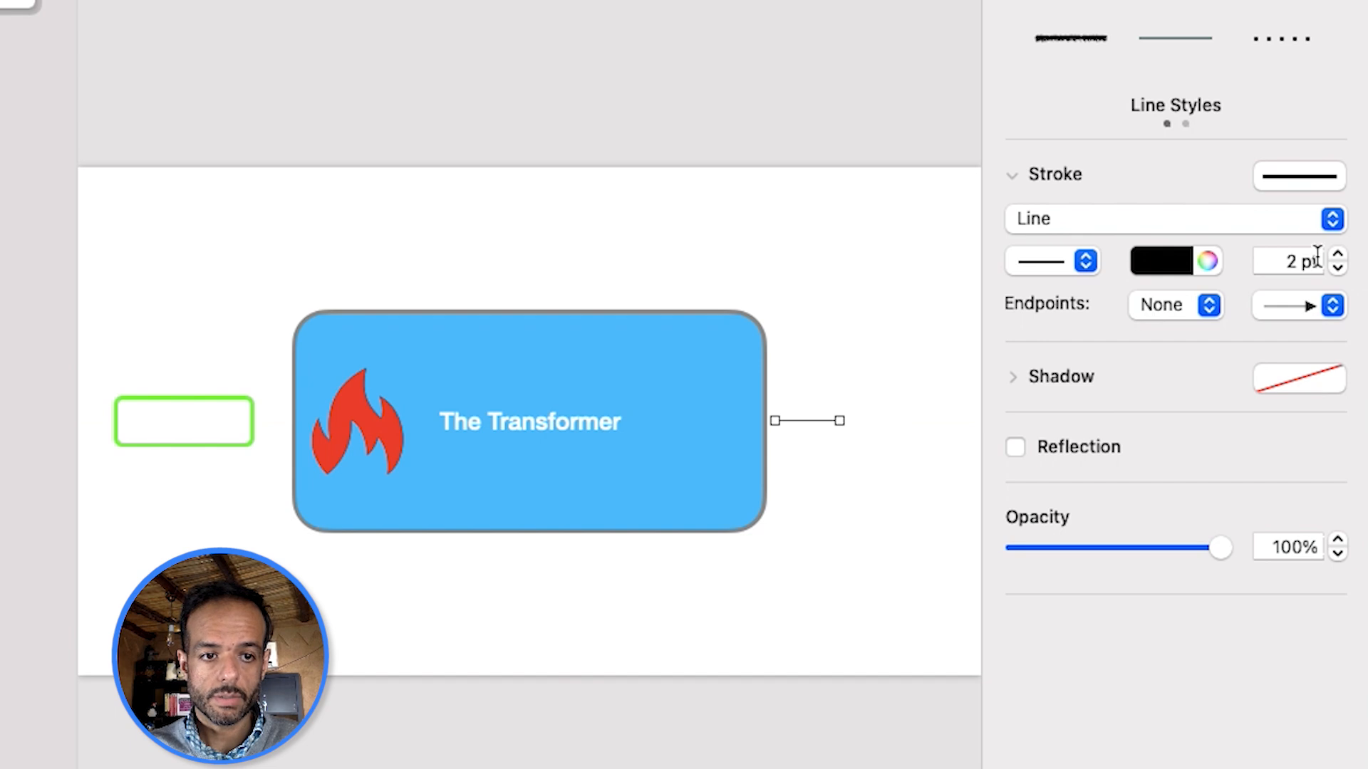
Step: Set the arrow's stroke width to 11 pt and its color to medium gray
click(1338, 257)
click(1338, 256)
click(1338, 256)
click(1338, 256)
click(1338, 256)
click(1337, 257)
click(1337, 257)
click(1338, 257)
click(1338, 257)
click(801, 527)
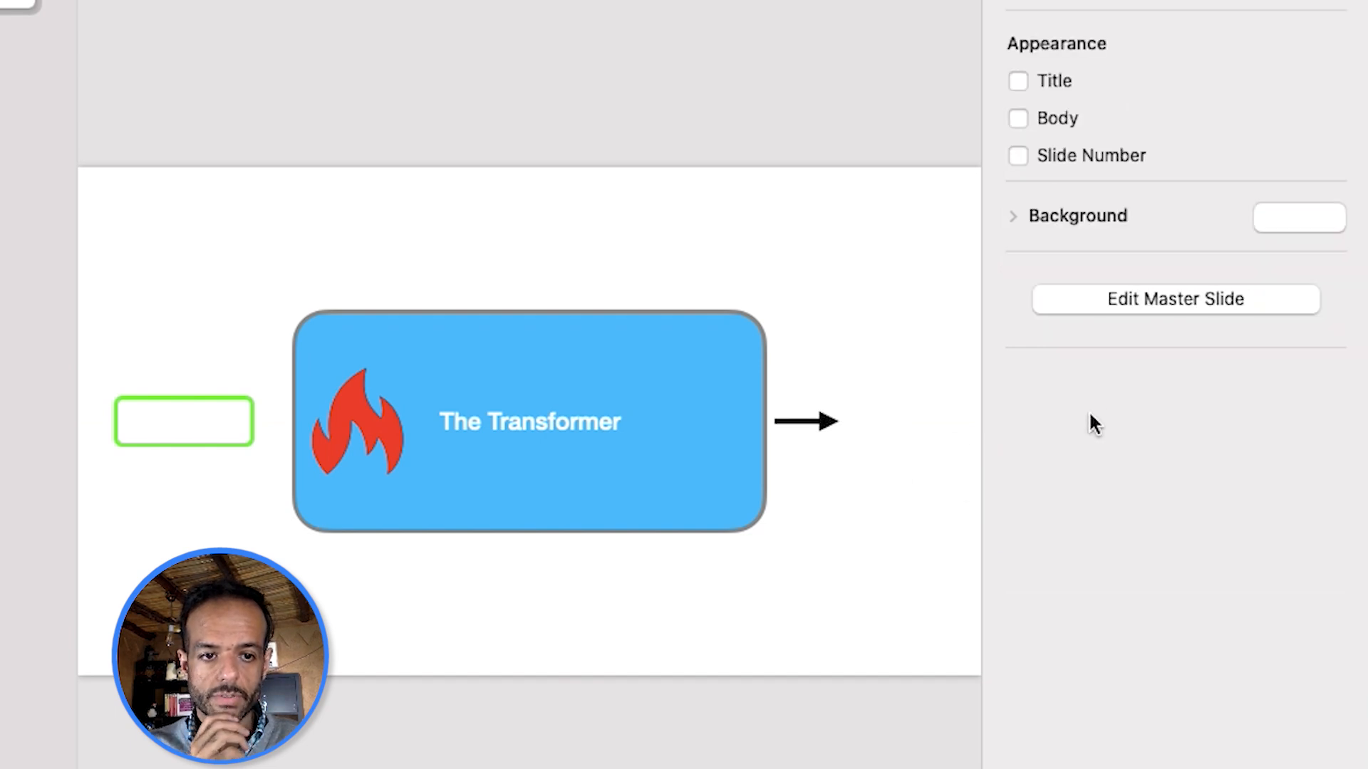
click(804, 427)
click(1183, 265)
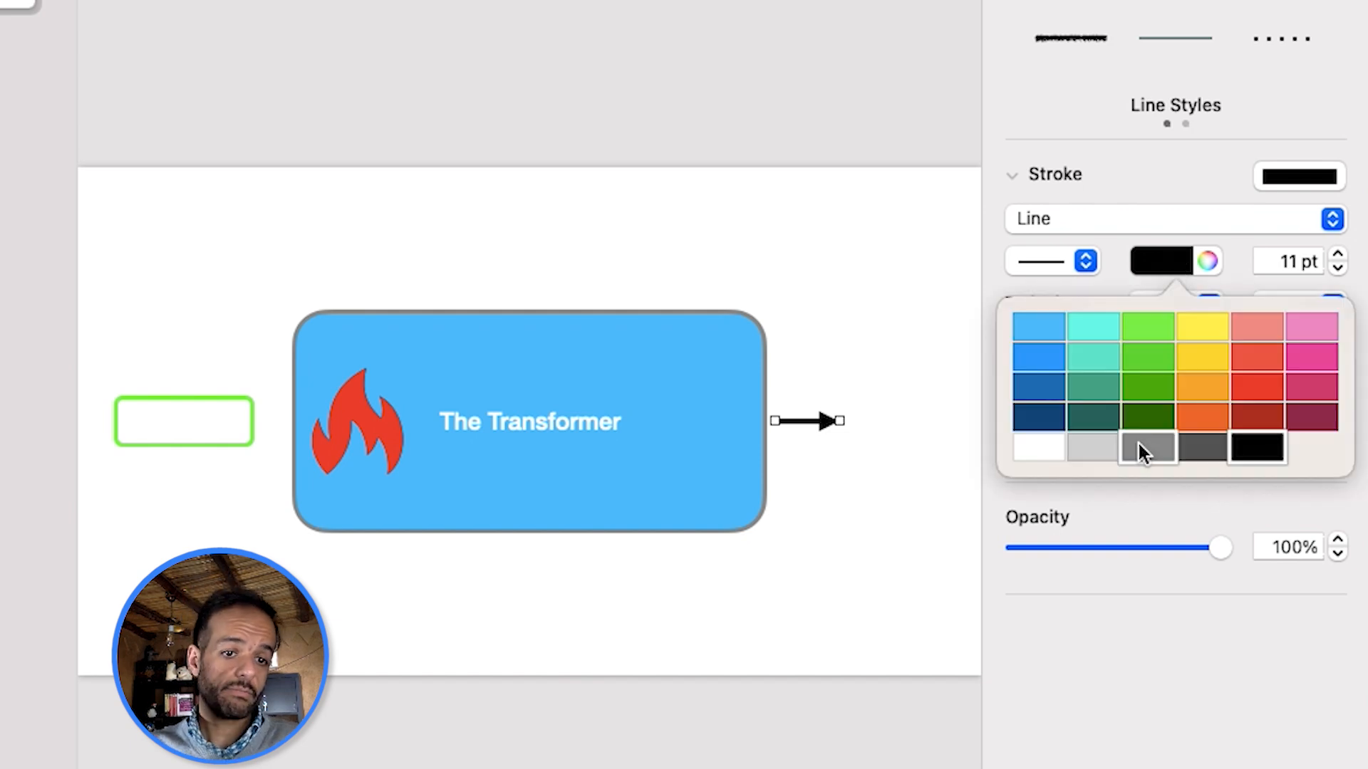
click(1139, 450)
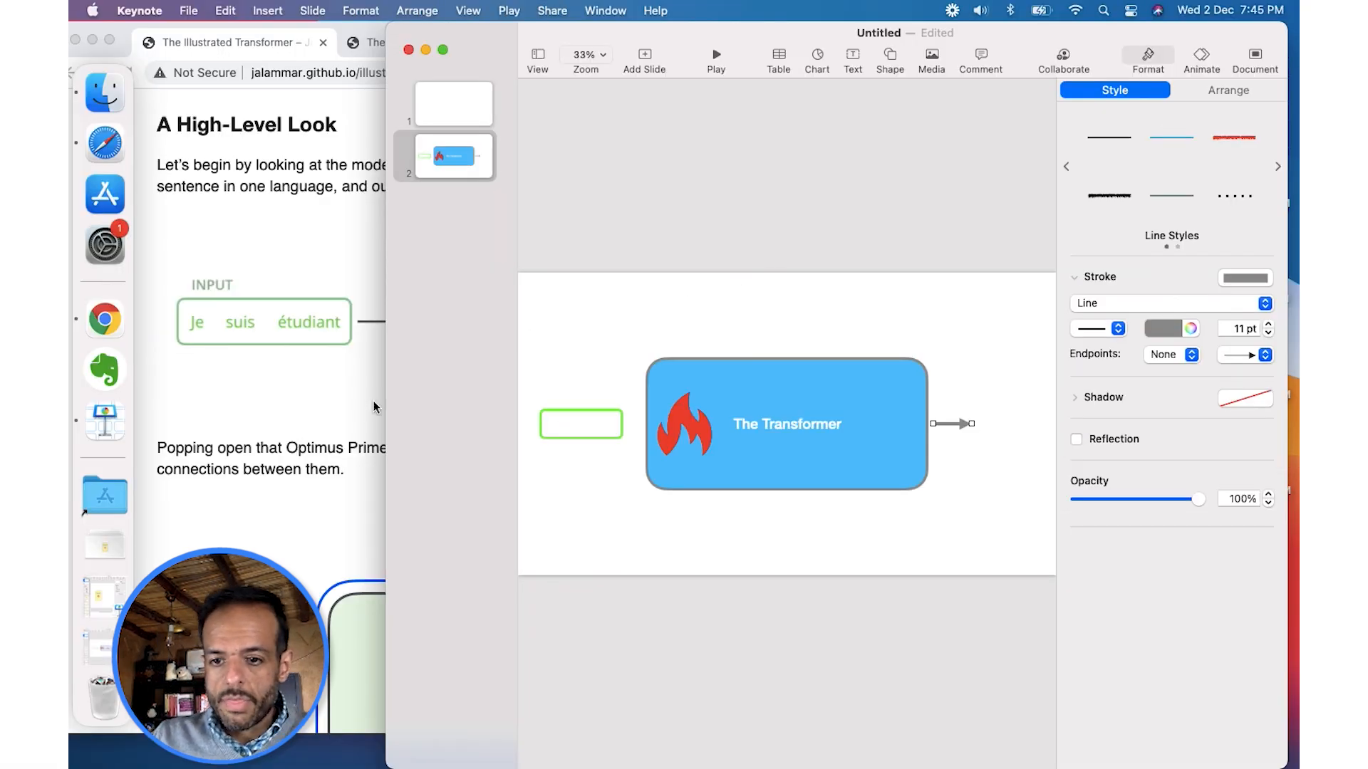
Step: Switch to Chrome to examine the Illustrated Transformer's high-level and encoder-decoder diagrams, and return to Keynote
click(373, 403)
scroll(477, 319, down, 10)
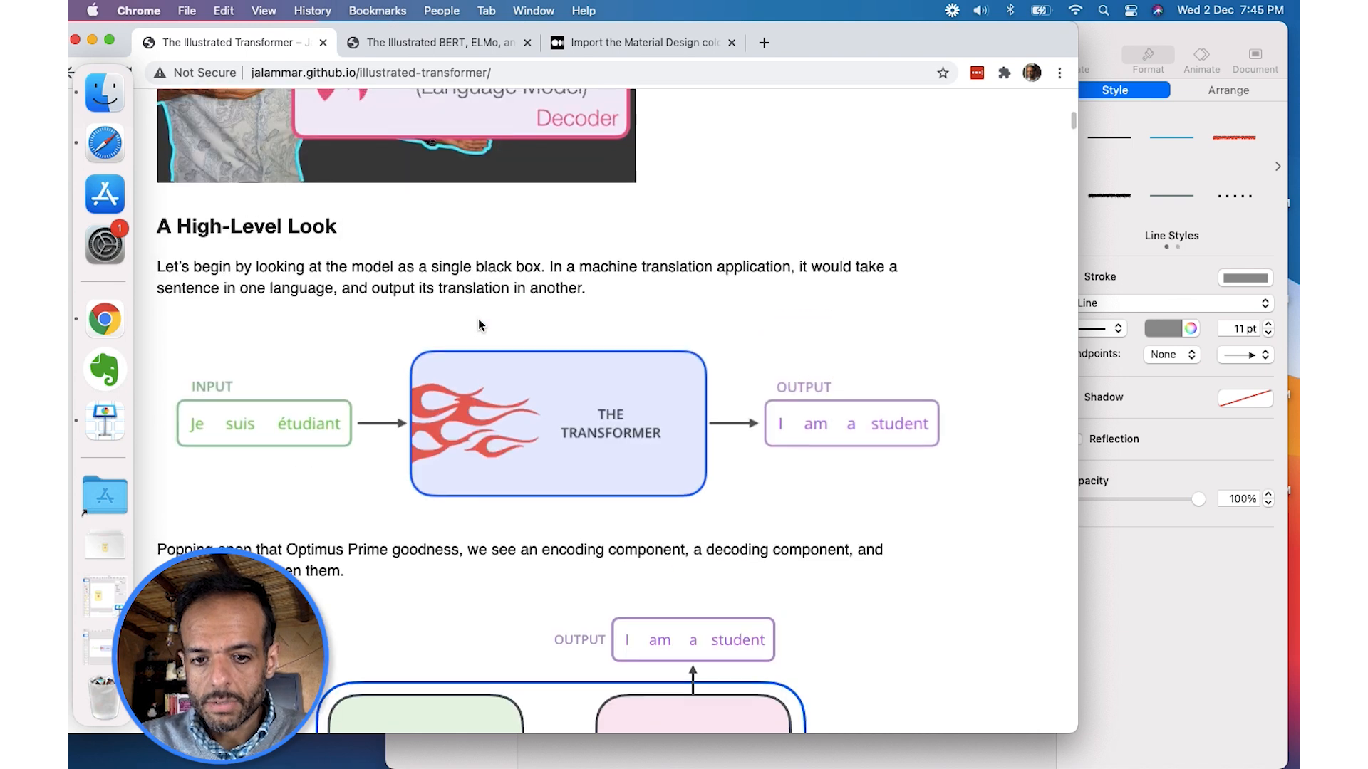
scroll(478, 319, up, 5)
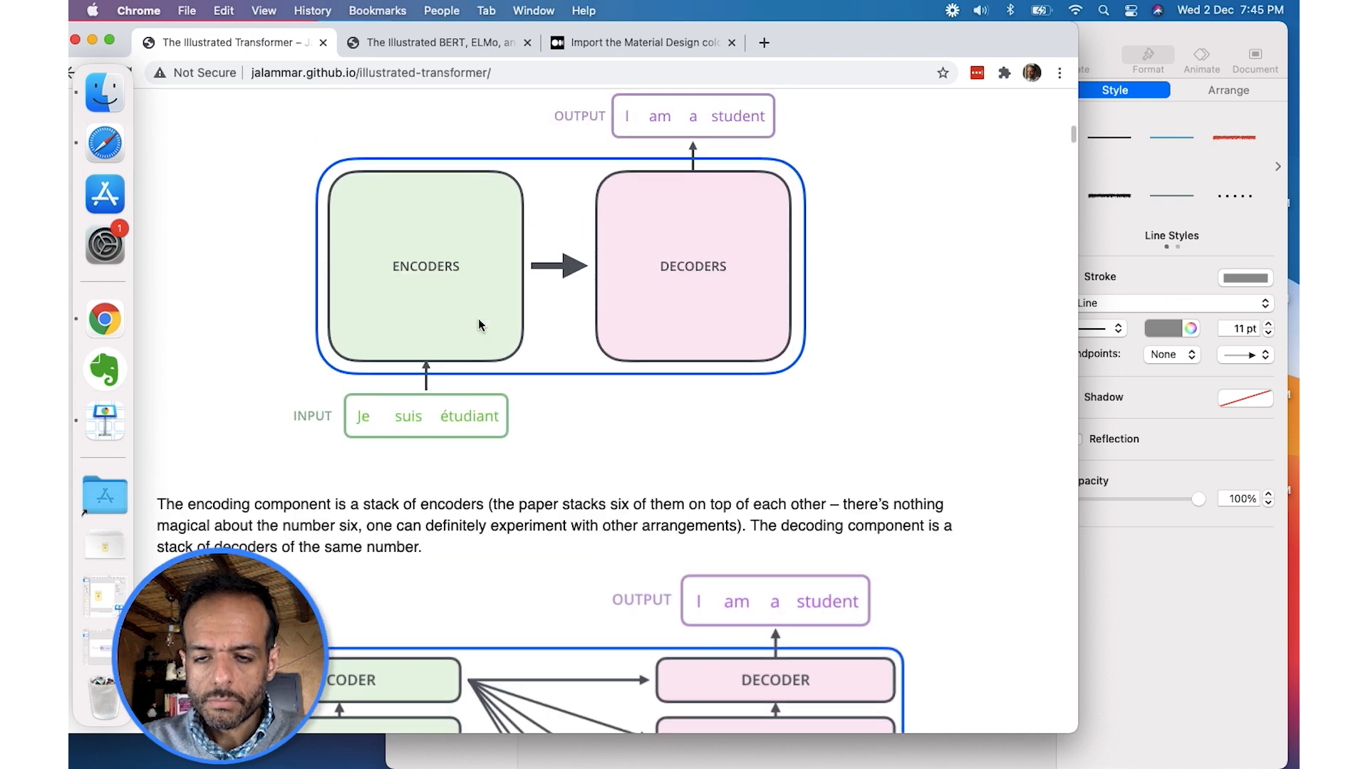
click(1113, 562)
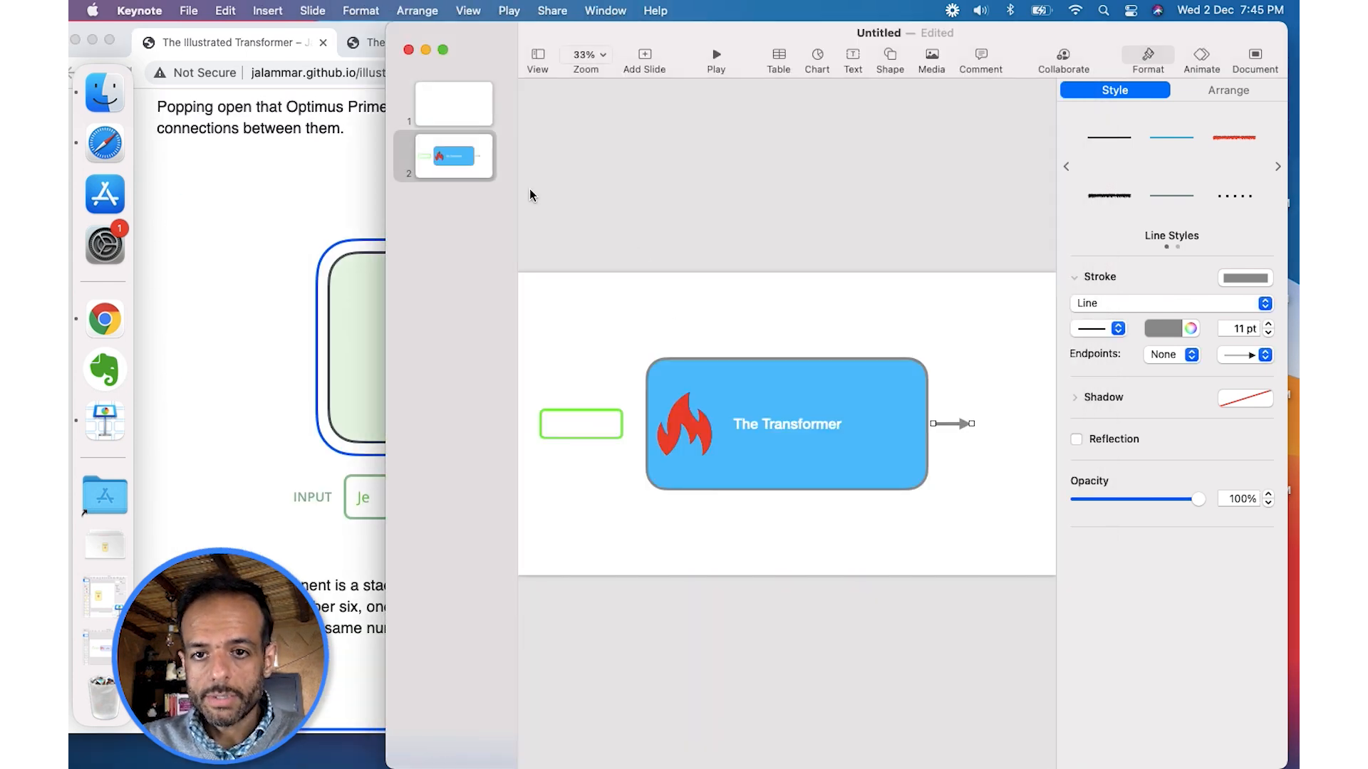
Step: Preview the Transformer slide as a full-screen presentation and return to editing
click(719, 55)
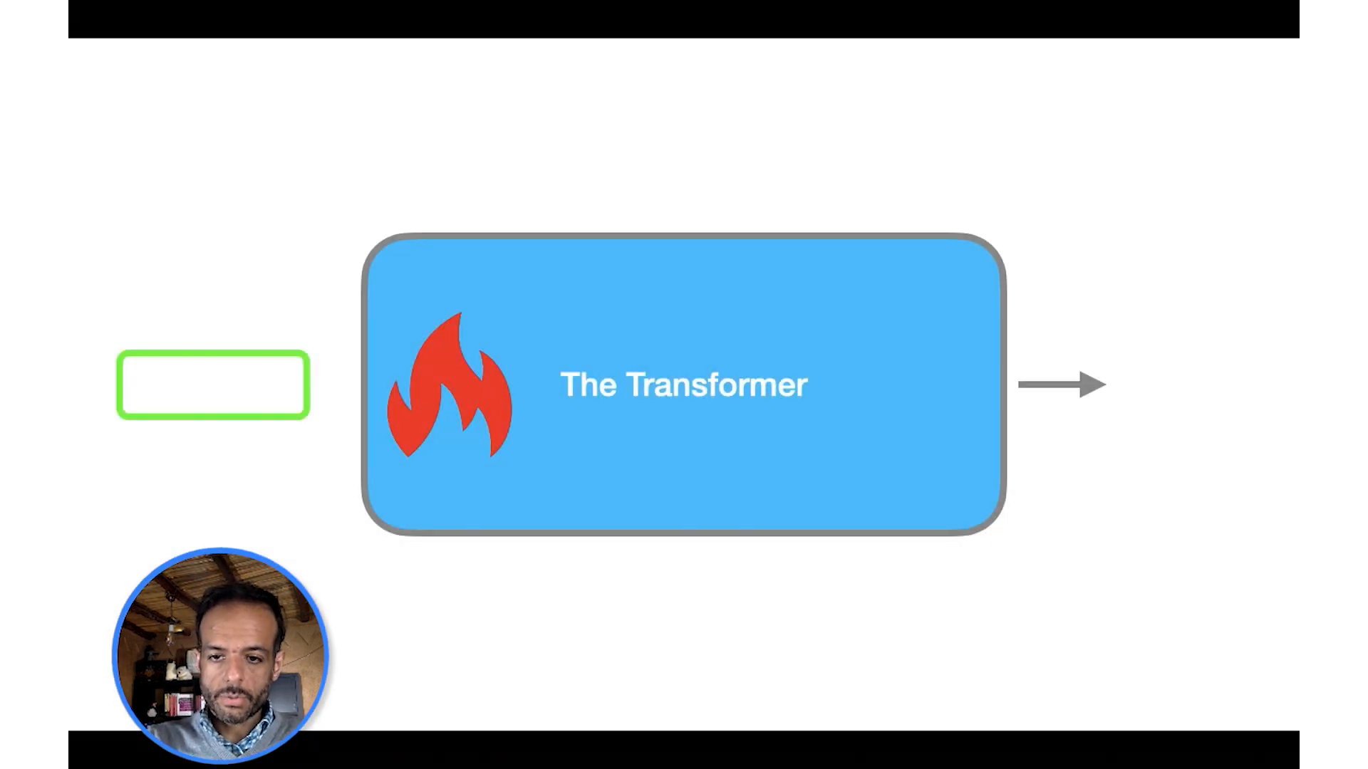
key(Escape)
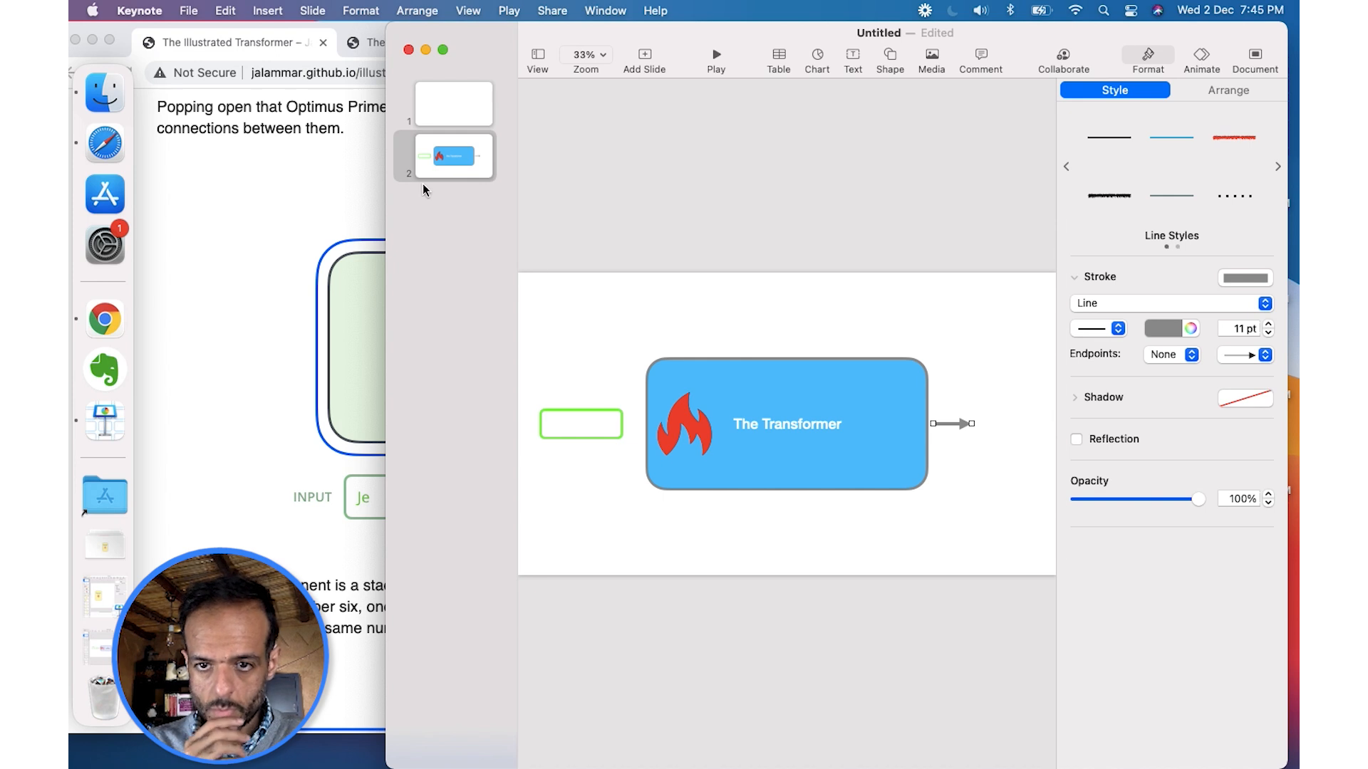
click(461, 206)
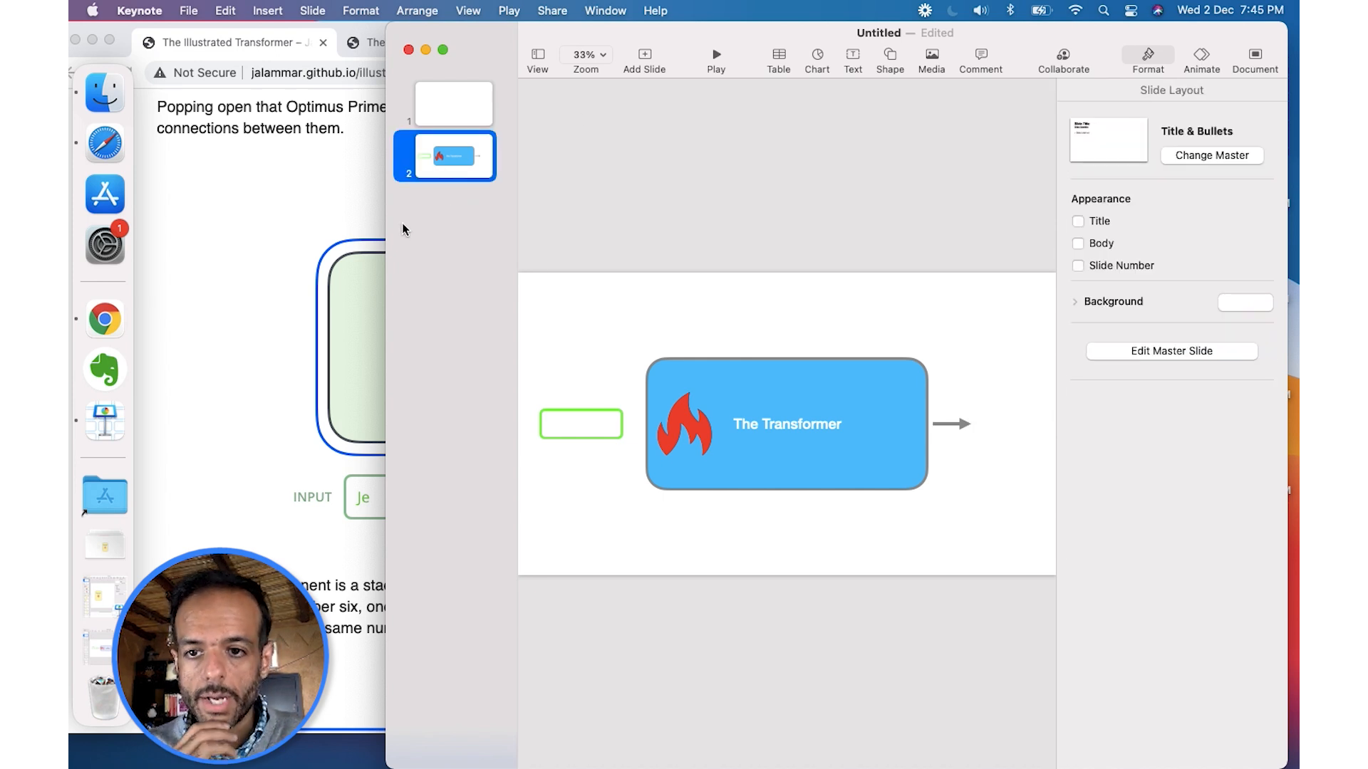
Step: Compare the high-level diagram with the encoders and decoders diagram in Chrome, and switch back to Keynote
click(289, 173)
scroll(391, 229, up, 3)
scroll(392, 229, up, 7)
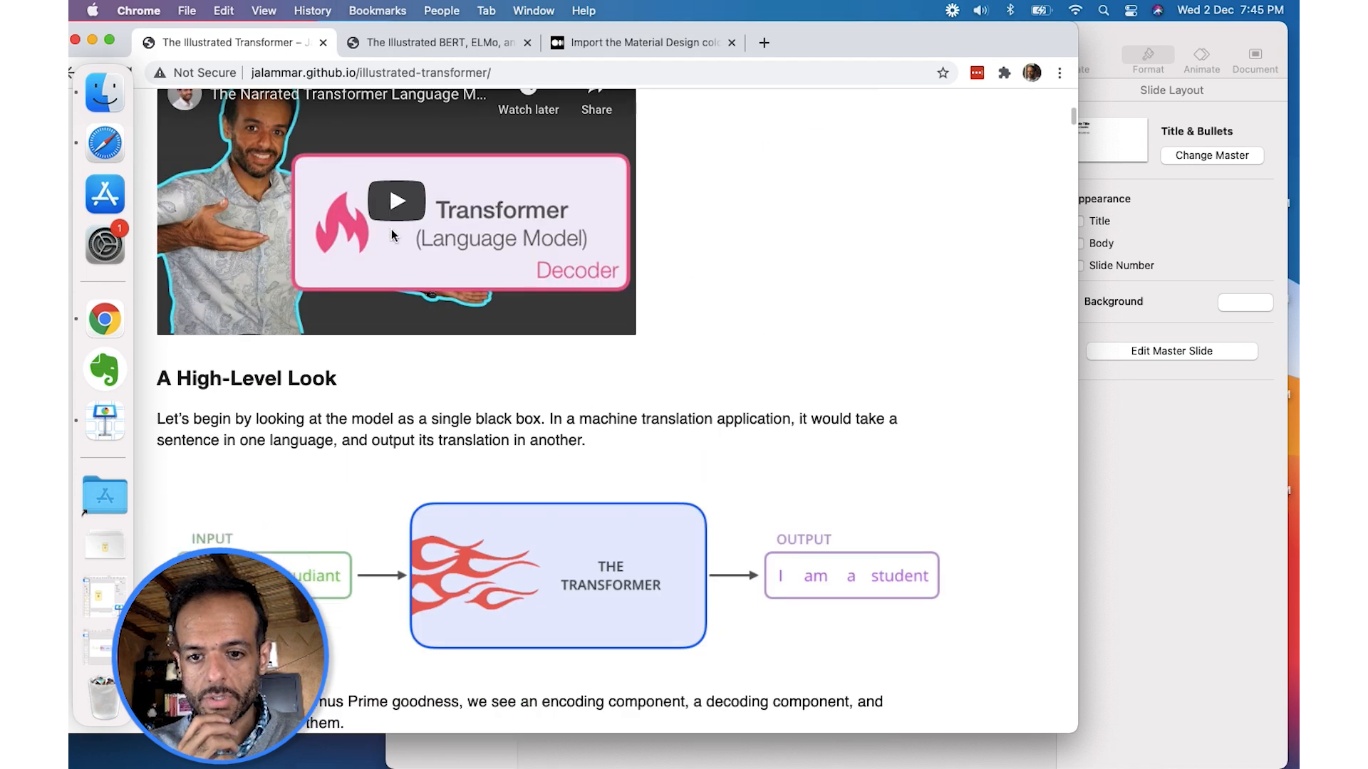
scroll(396, 230, down, 4)
scroll(459, 282, down, 3)
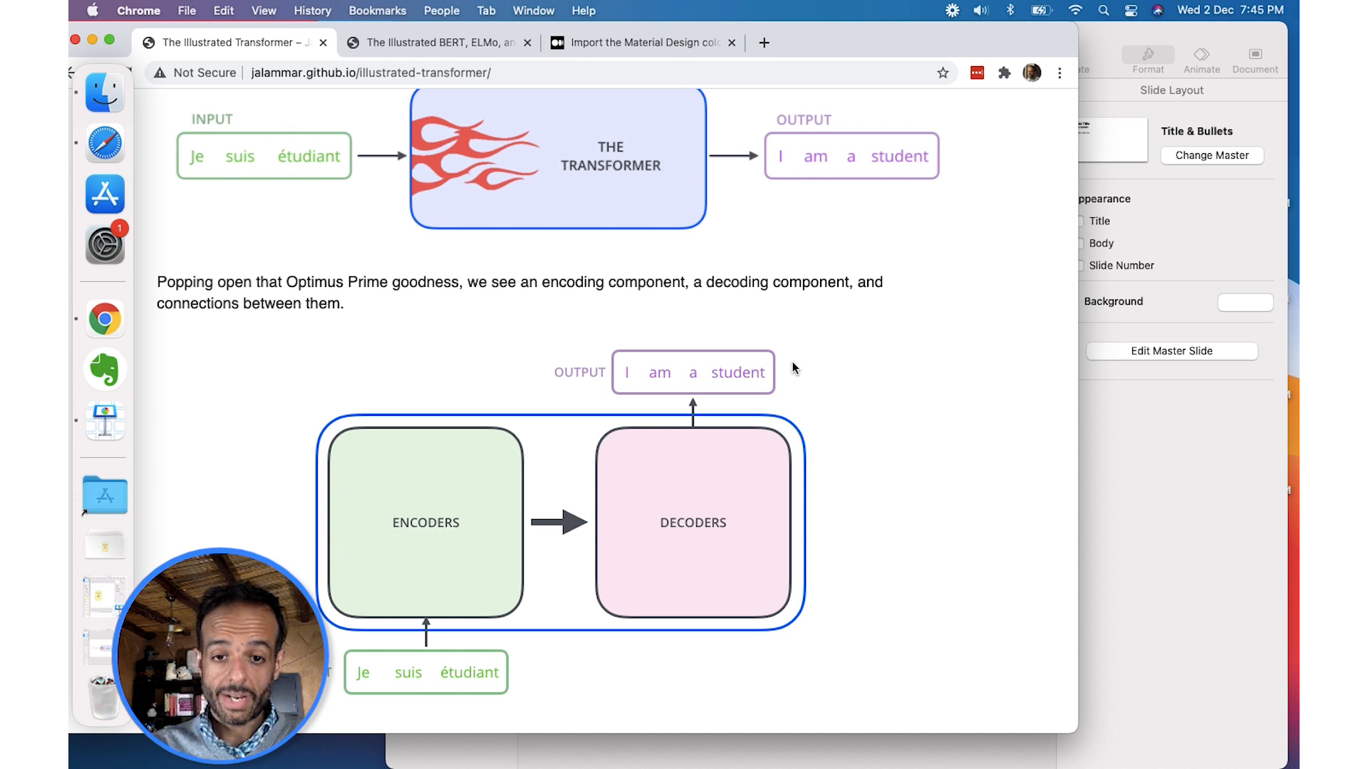
click(1145, 421)
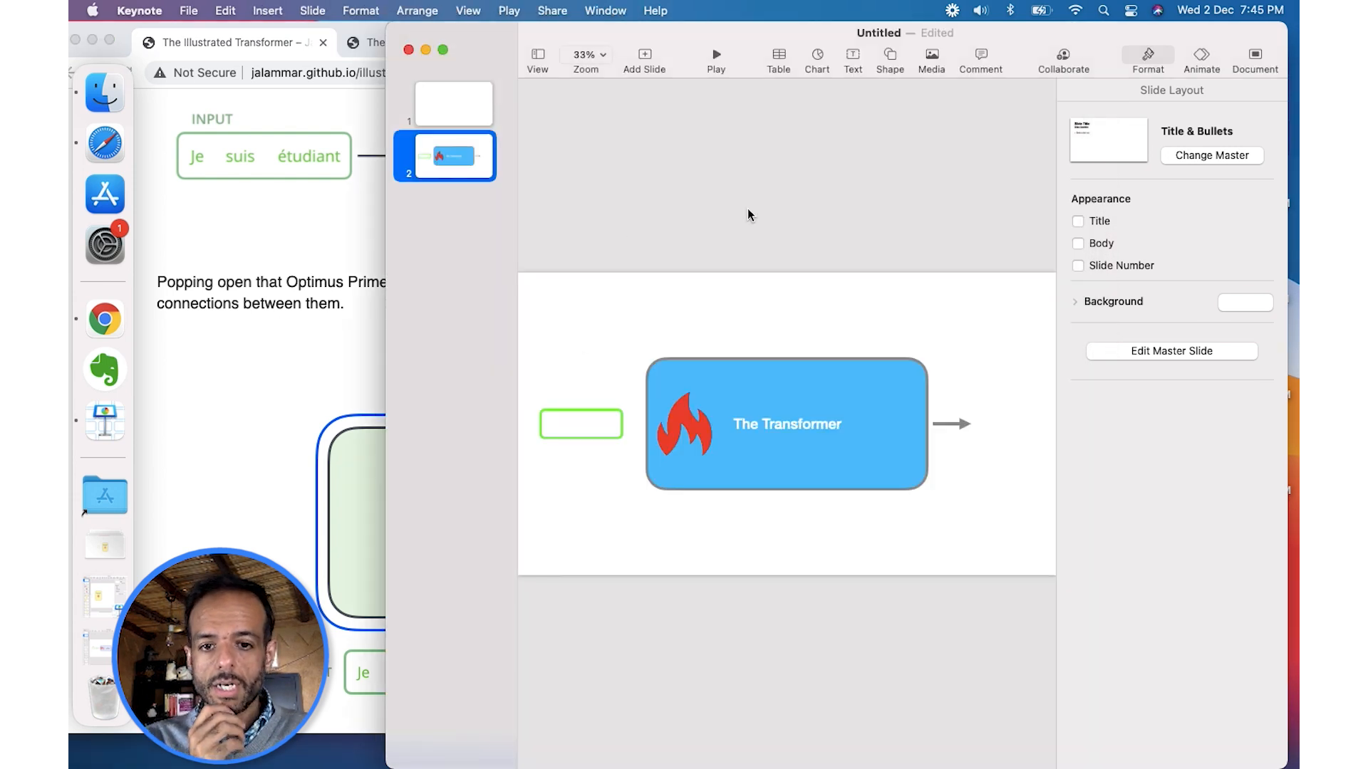
Step: Add a new slide after slide 2 and delete its placeholder text boxes
click(312, 10)
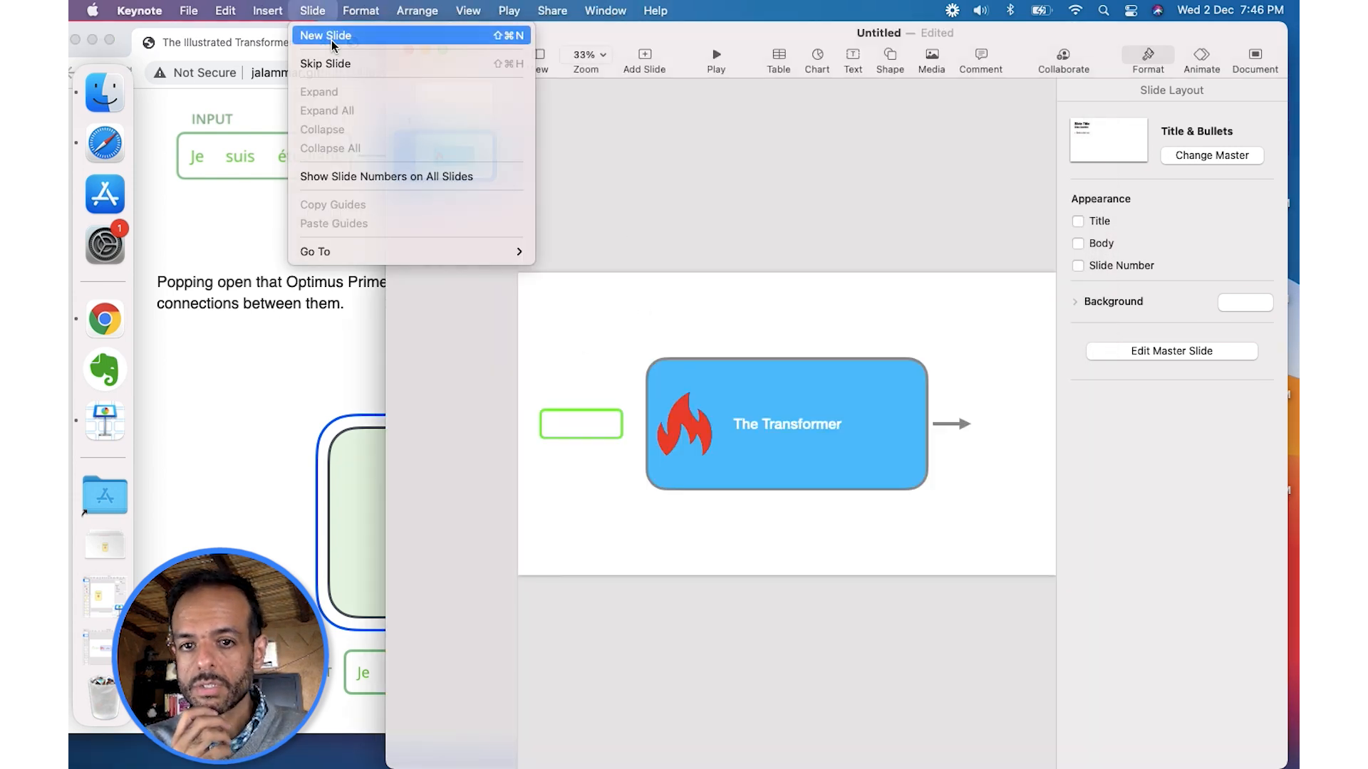
click(332, 38)
drag(609, 242, 819, 596)
key(Delete)
Step: Copy the blue Transformer box from slide 2 and paste it onto the empty slide 3
click(448, 150)
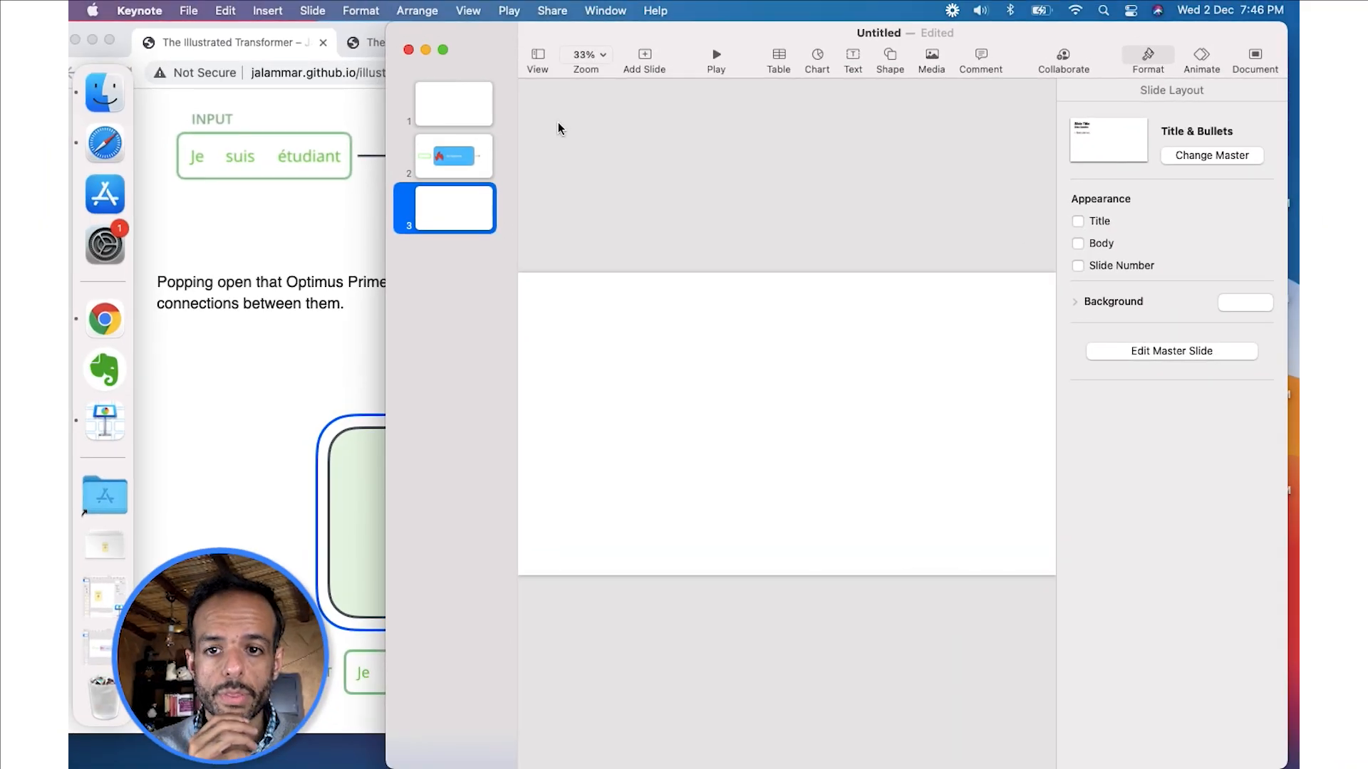
click(456, 164)
click(873, 407)
click(456, 178)
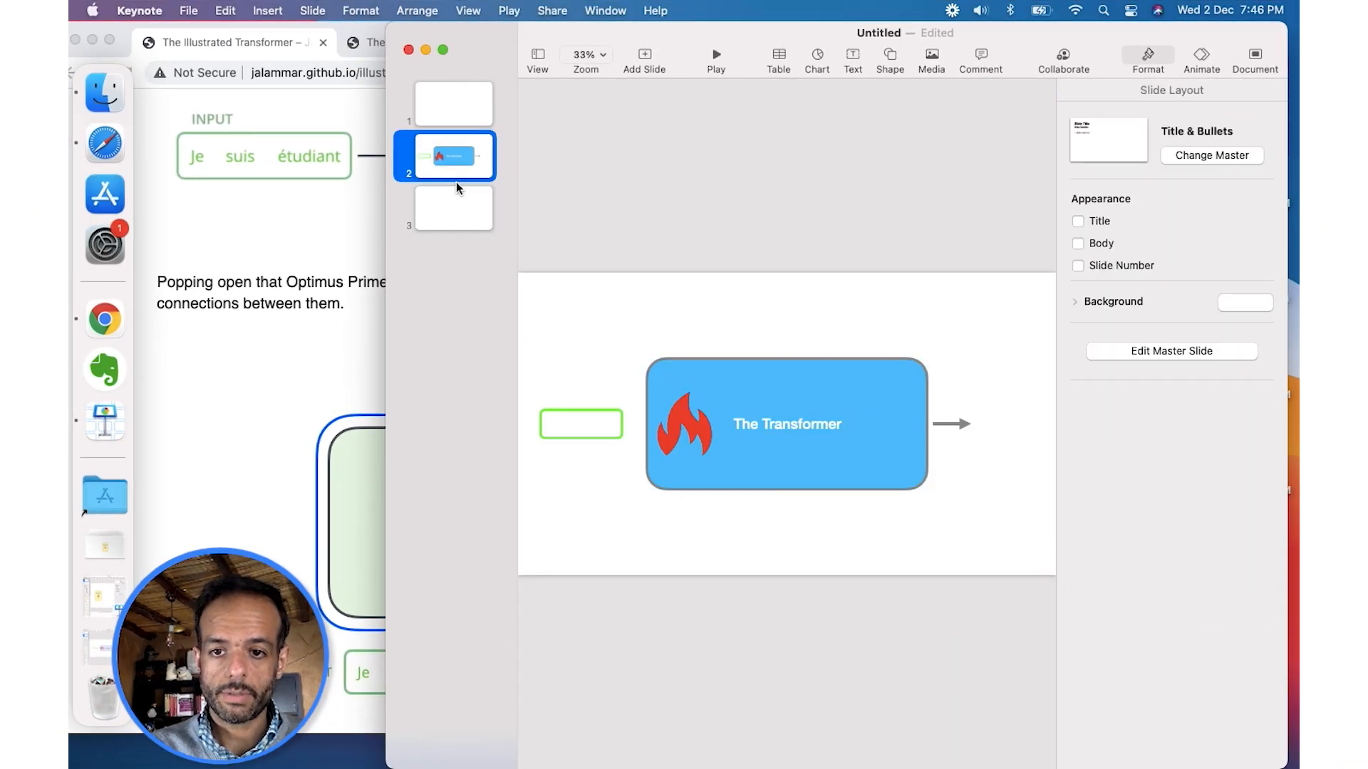
click(465, 213)
key(super+v)
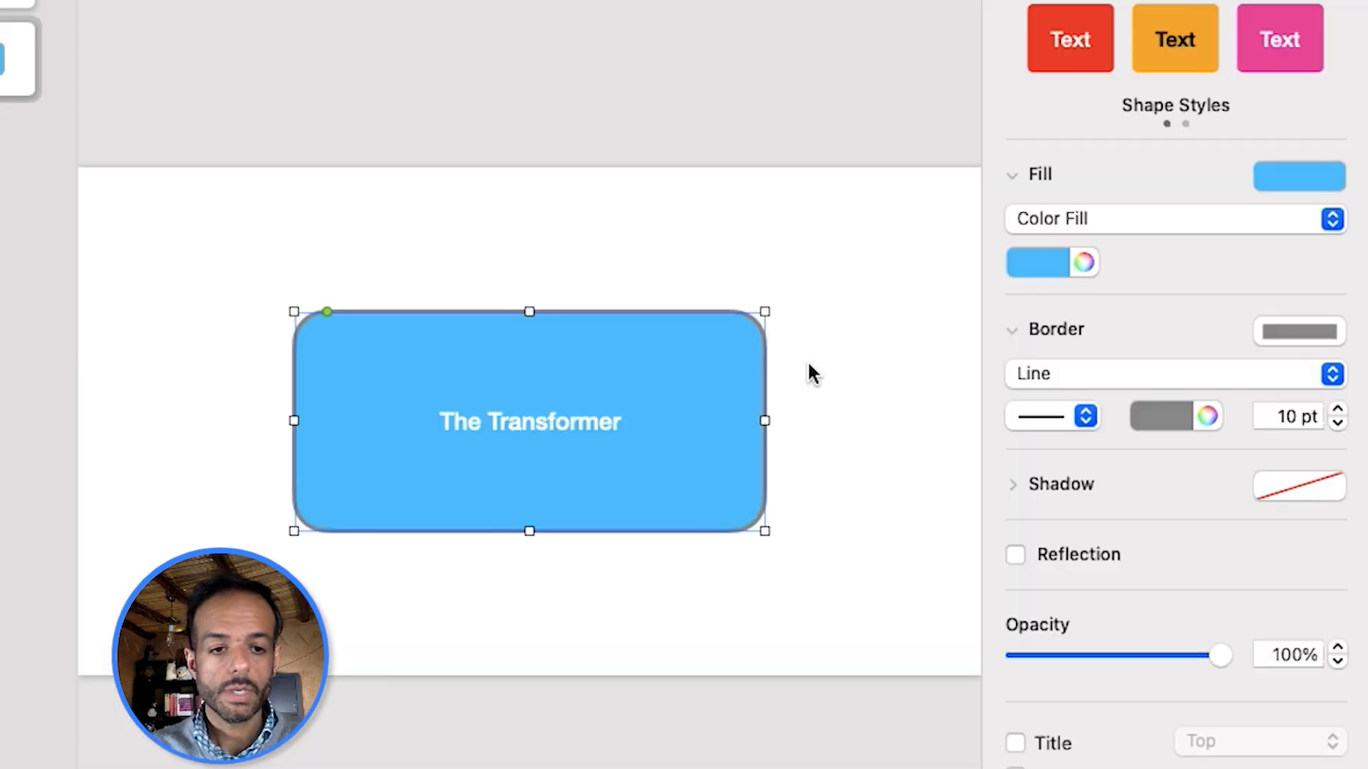
Step: Remove the pasted box's fill and make its border line turquoise
click(1036, 262)
click(1061, 219)
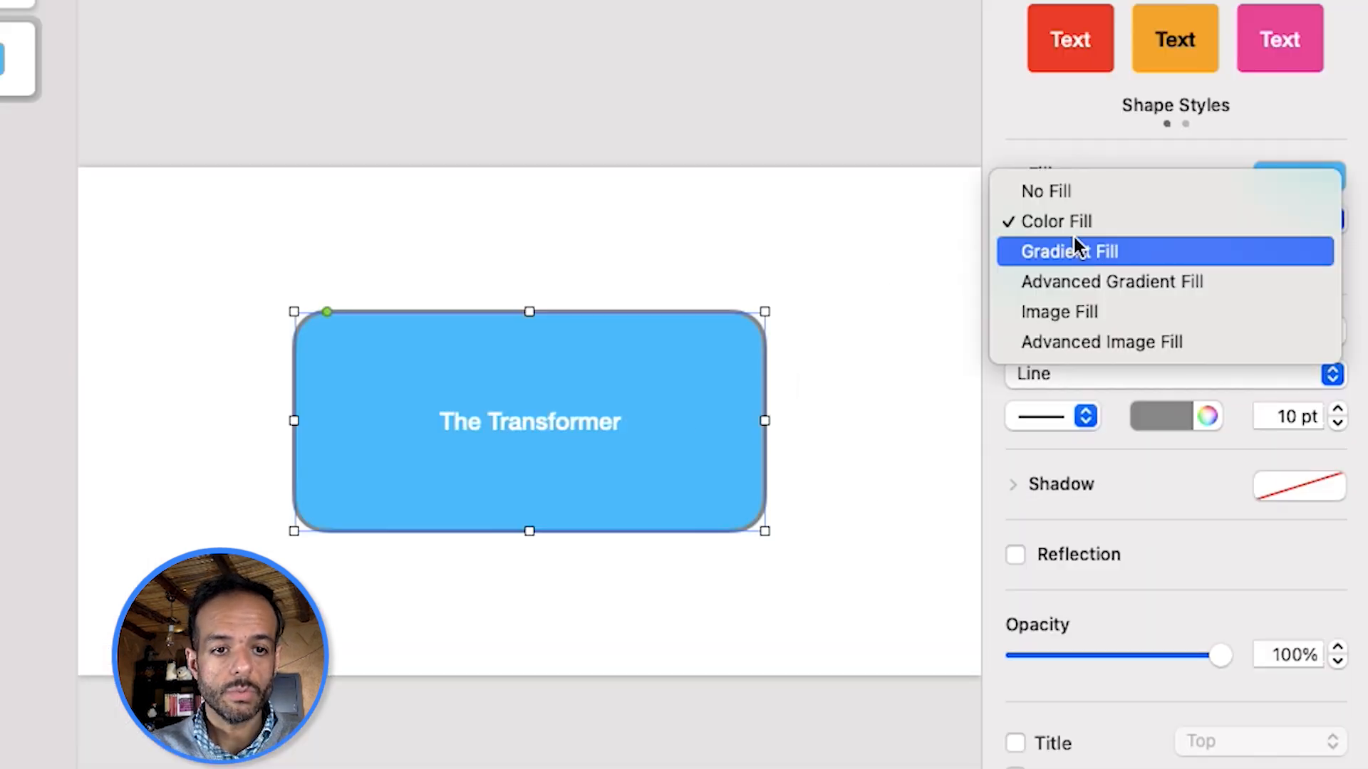
click(1068, 191)
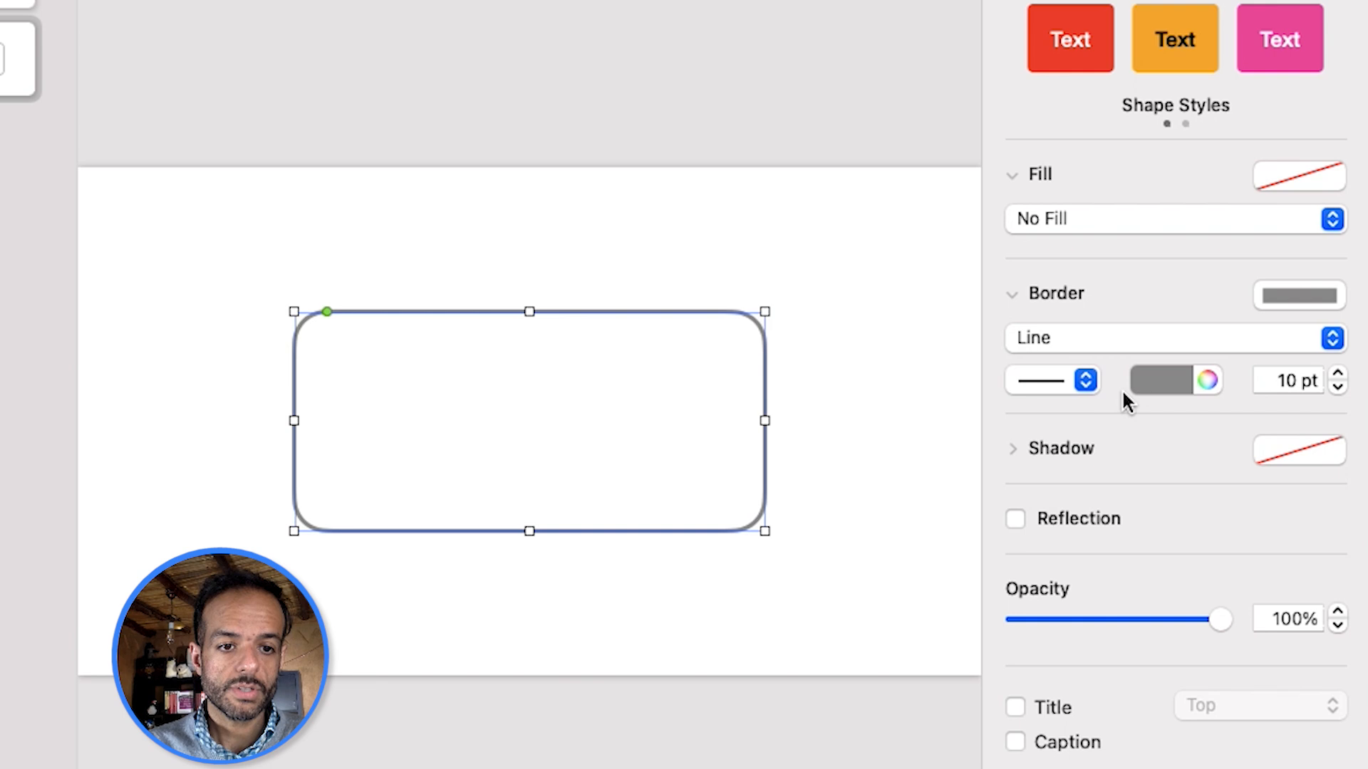
click(1183, 378)
click(1081, 440)
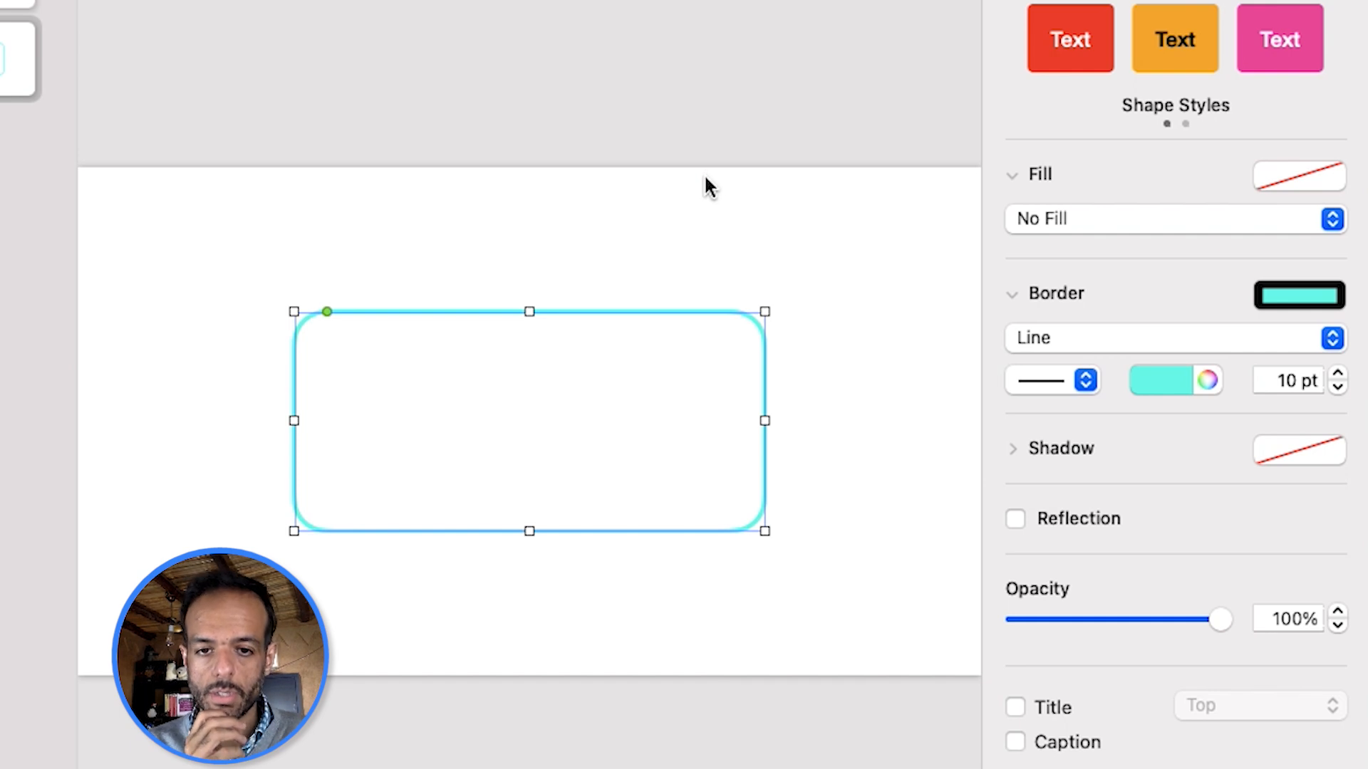
Step: Add a rounded rectangle, fit it inside the left part of the turquoise frame, and check it against the encoders diagram in Chrome
click(551, 200)
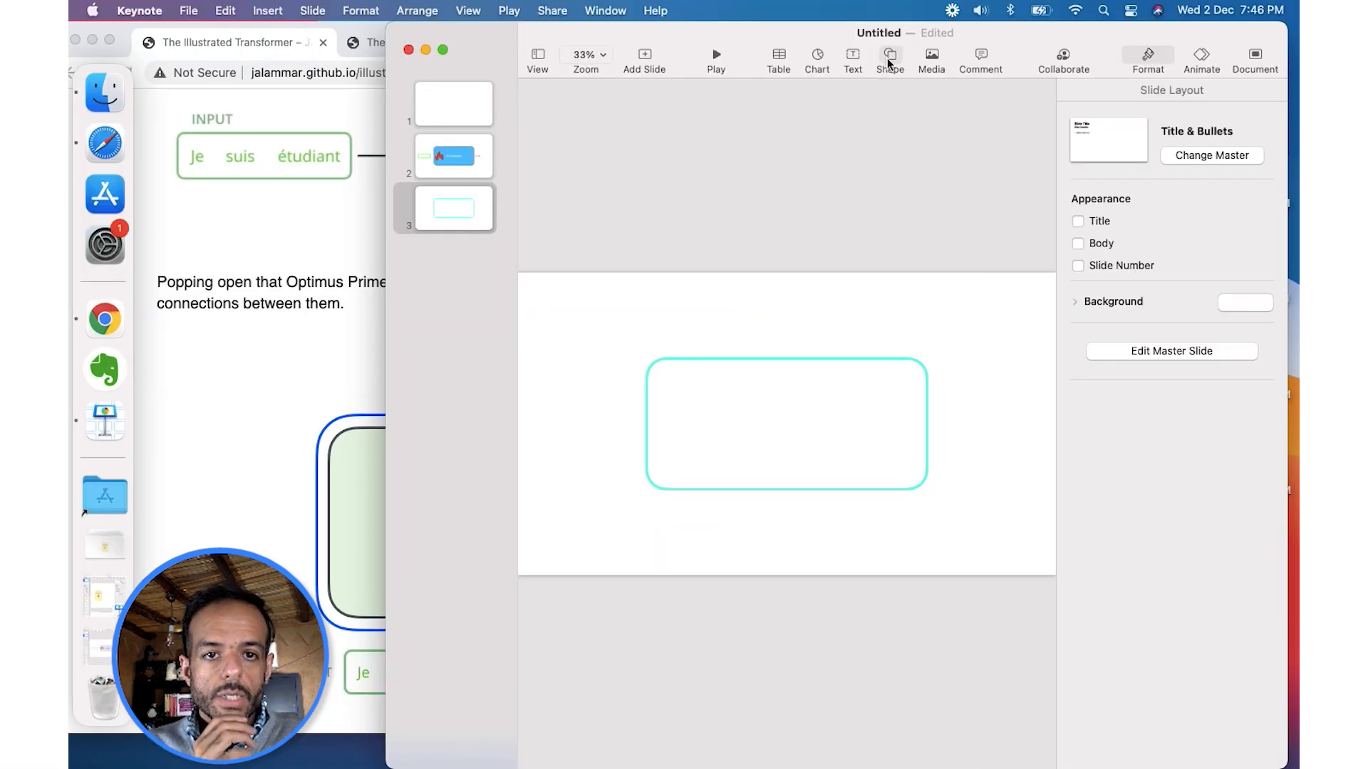
click(887, 57)
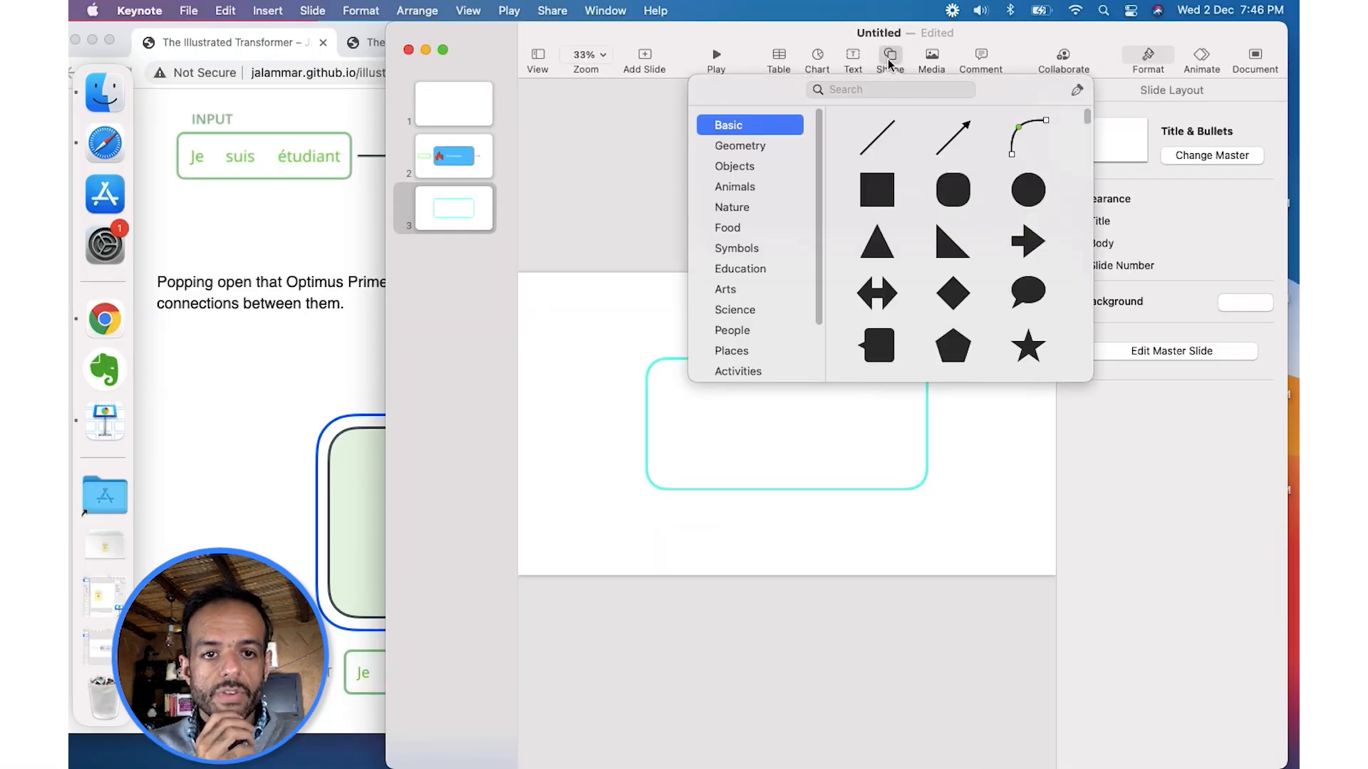
click(964, 194)
drag(773, 409, 694, 395)
drag(756, 437, 763, 478)
click(286, 471)
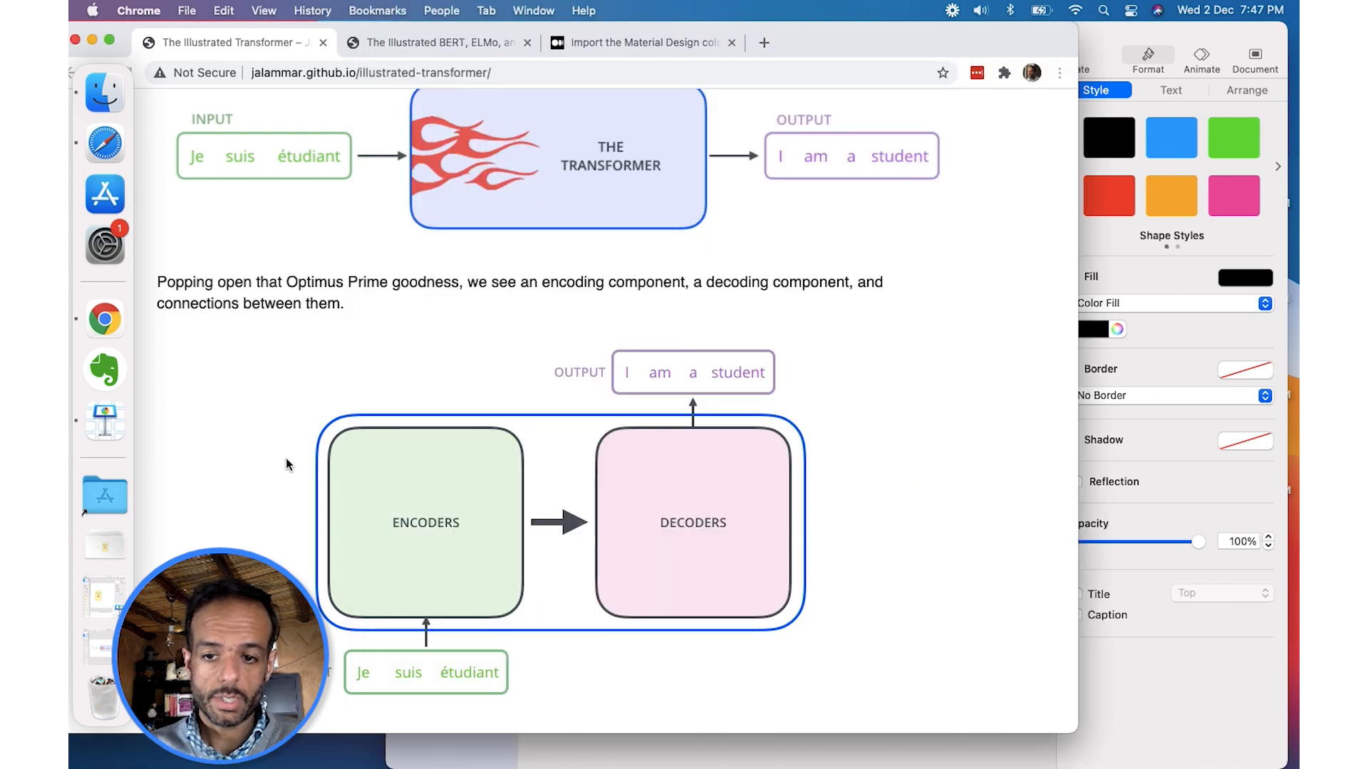
click(1133, 710)
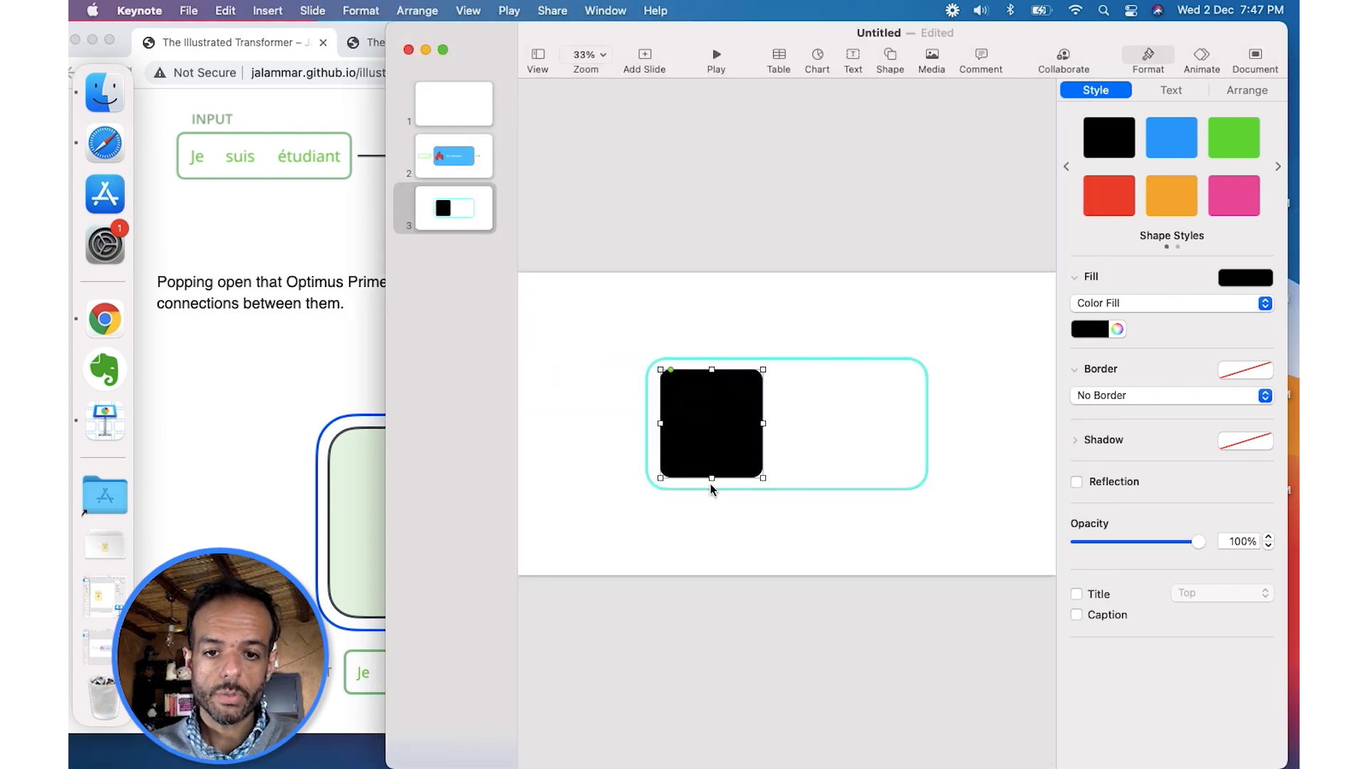
Step: Reshape the black rectangle into a wide bar about 158 pt high along the frame's upper part, and duplicate it below
drag(710, 482, 890, 393)
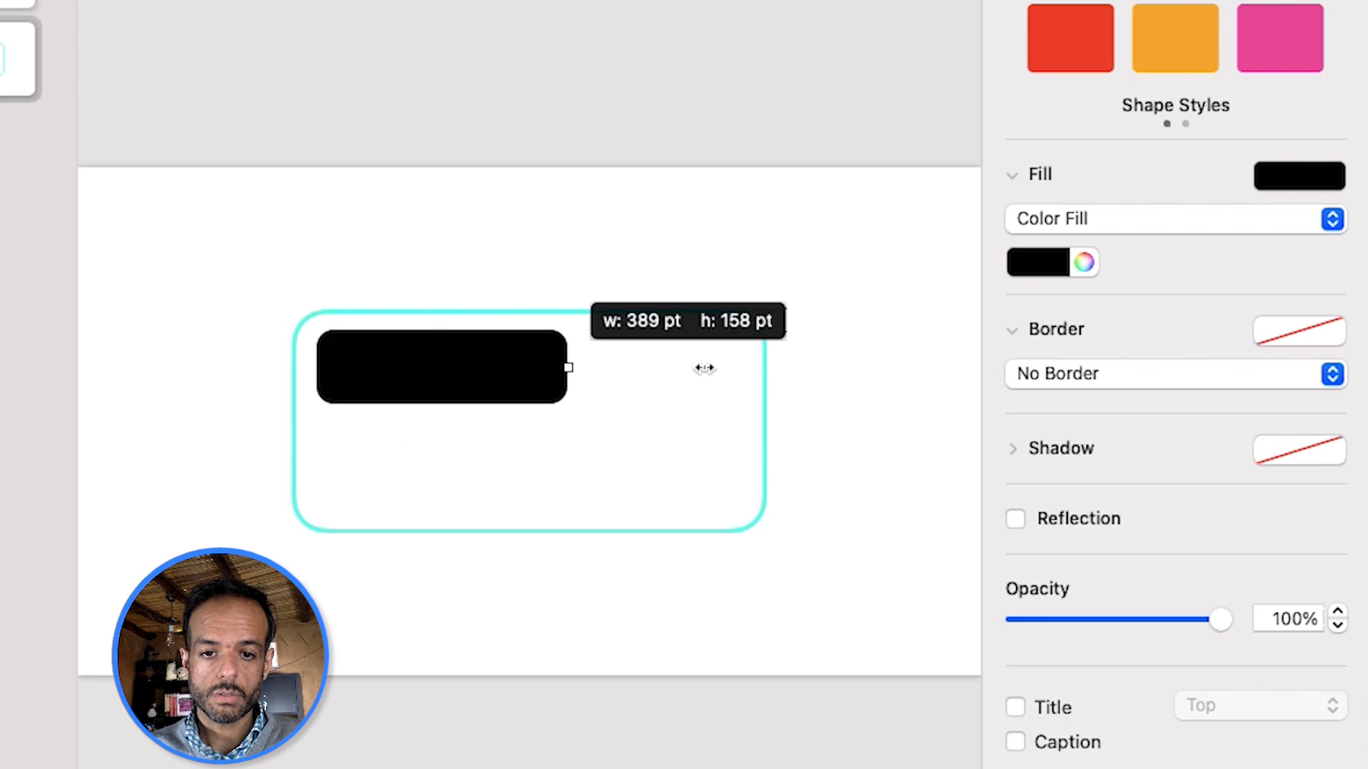
drag(704, 368, 733, 369)
alt+drag(565, 379, 598, 452)
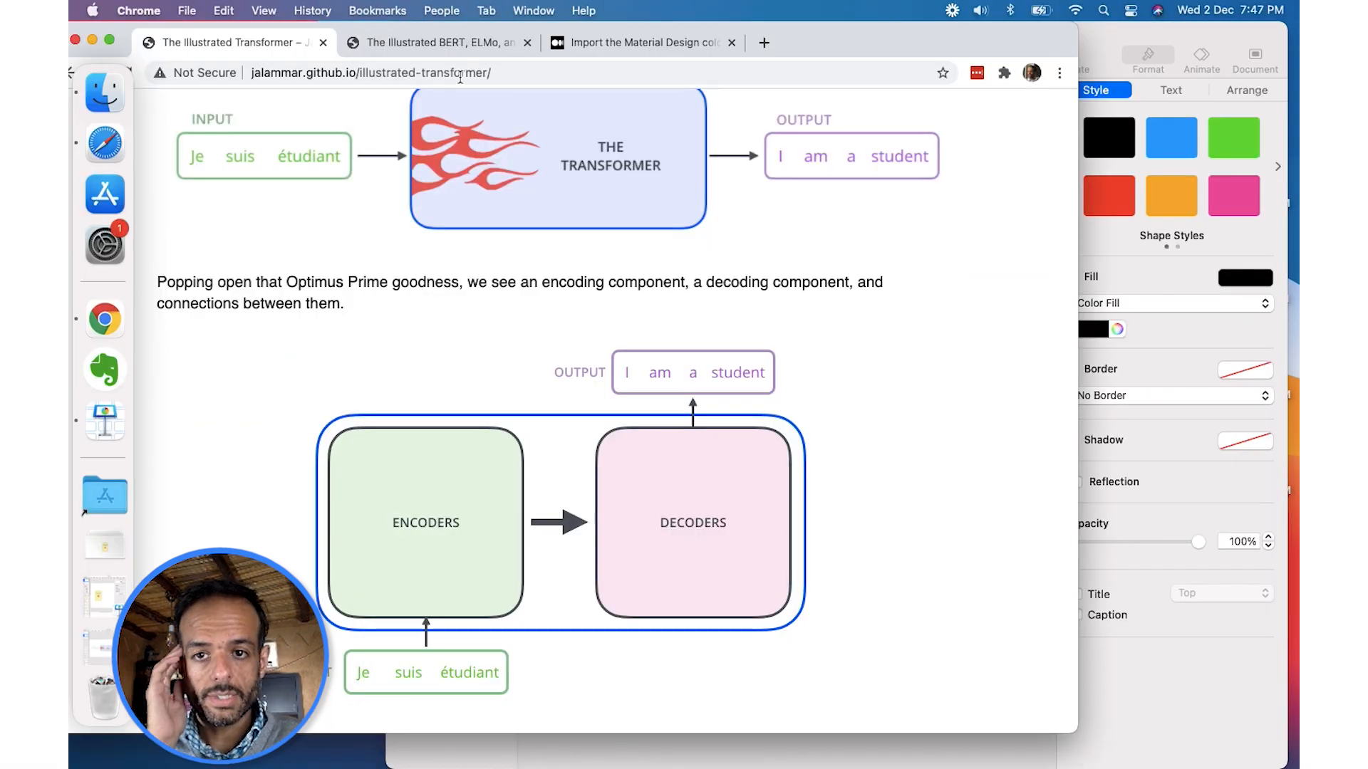
Step: Examine the stacked encoder and decoder diagrams in the Illustrated Transformer and Illustrated BERT articles in Chrome
scroll(390, 285, up, 3)
scroll(390, 286, down, 12)
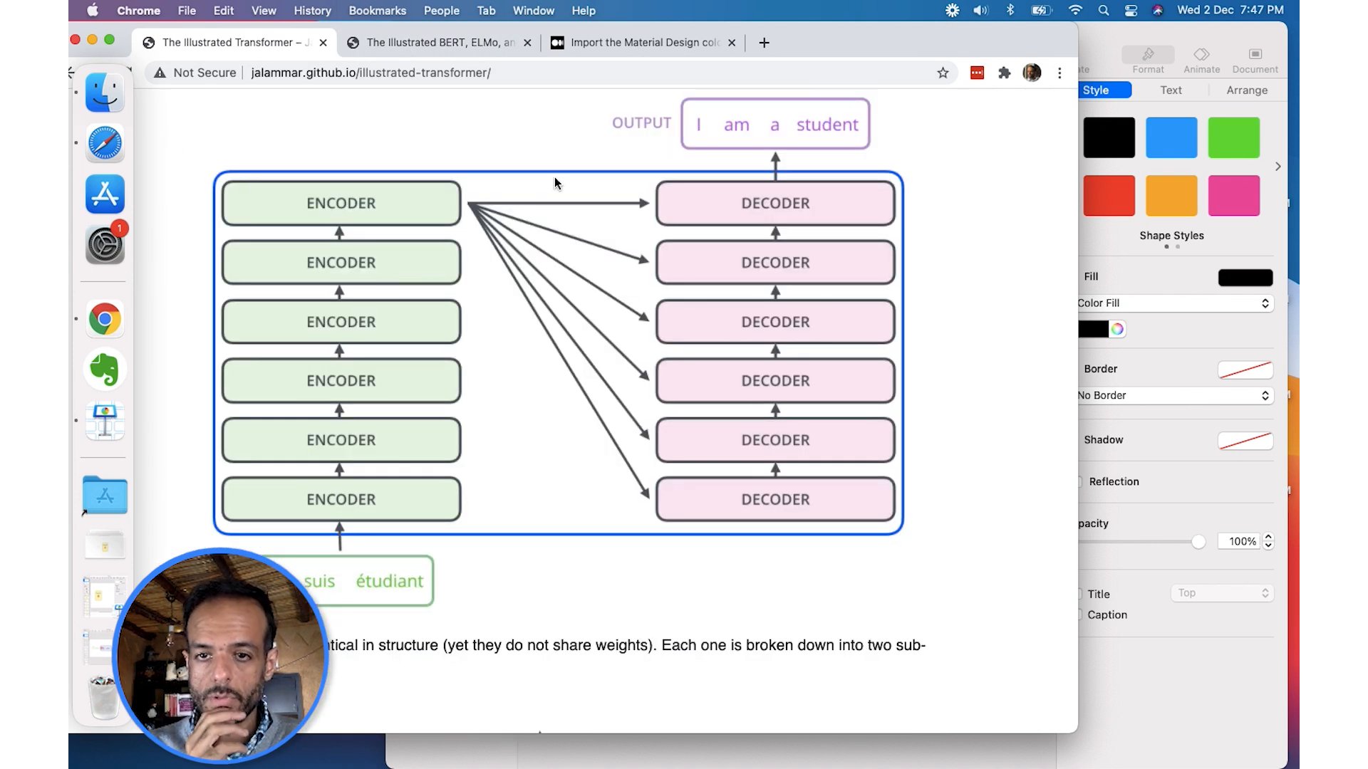
click(438, 43)
scroll(499, 221, down, 10)
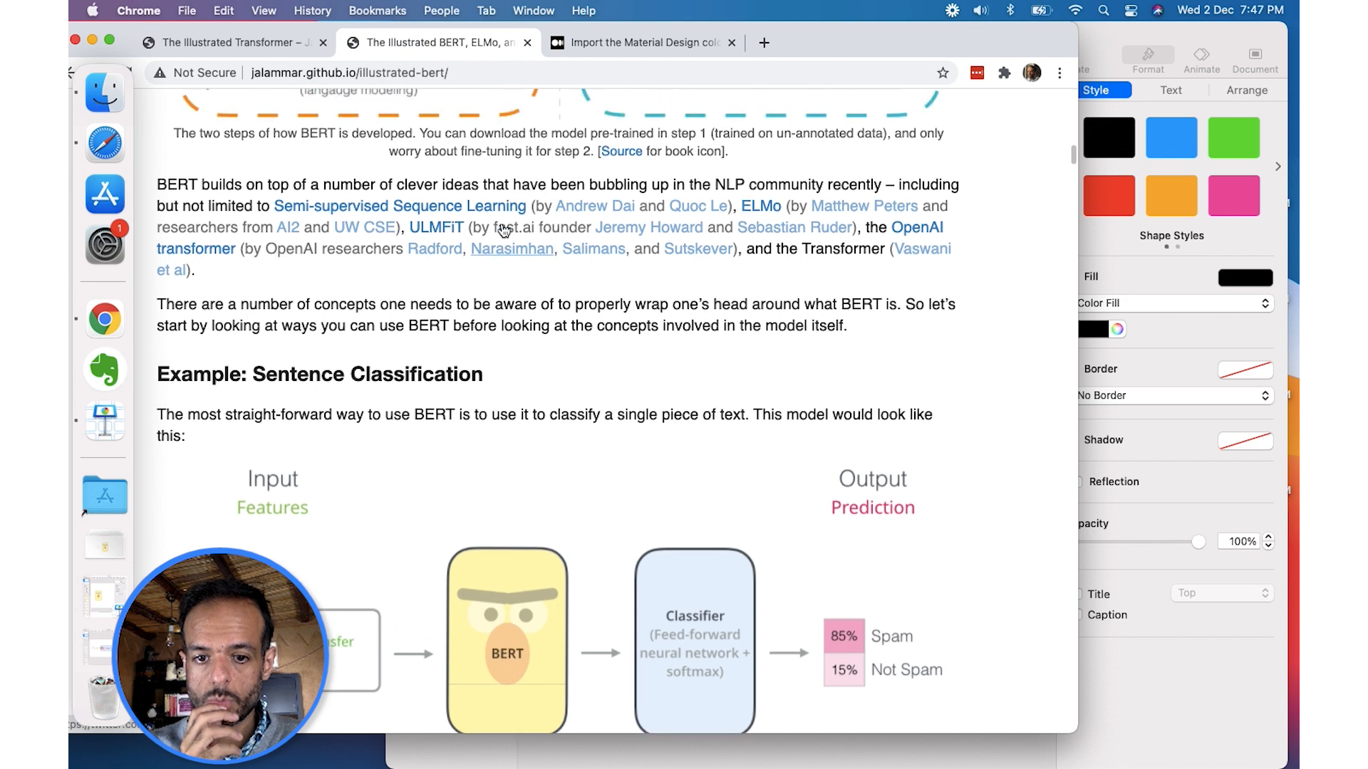
scroll(505, 229, down, 20)
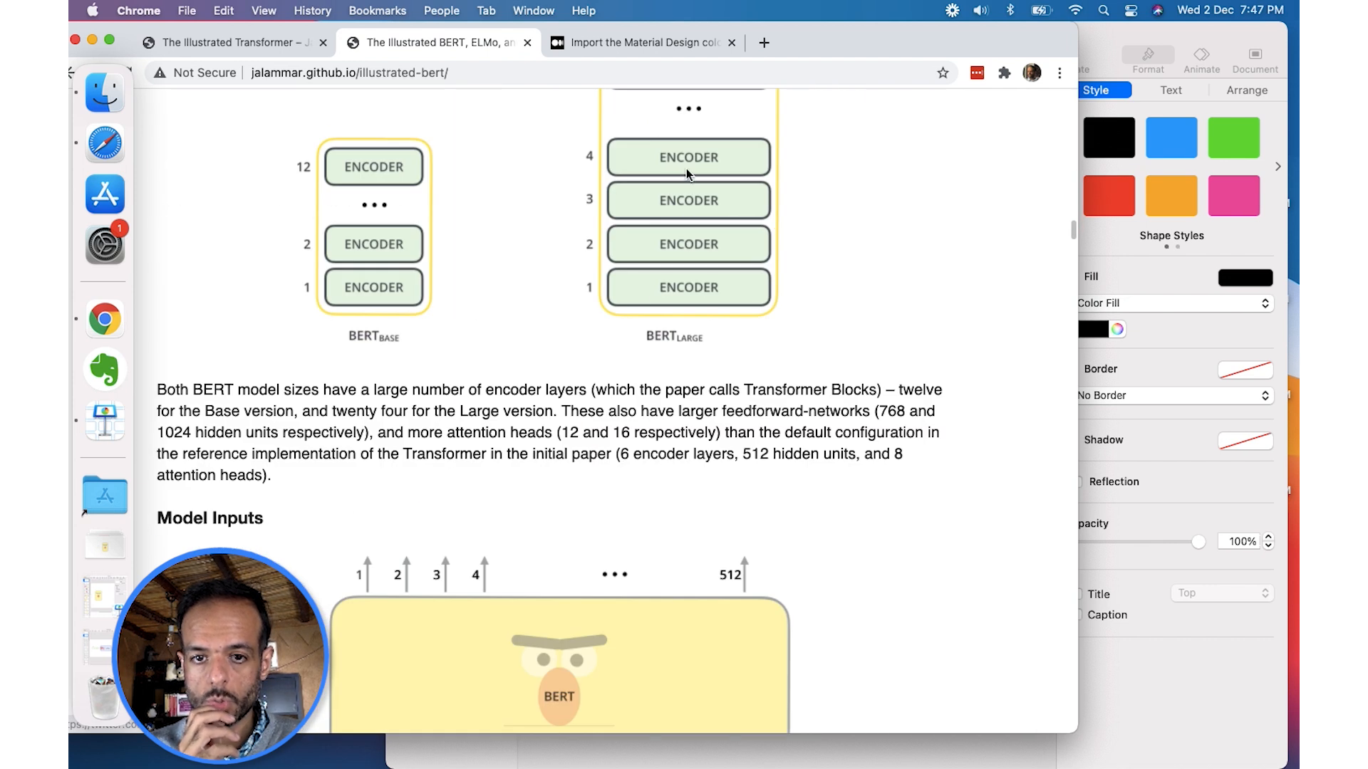
scroll(688, 174, up, 2)
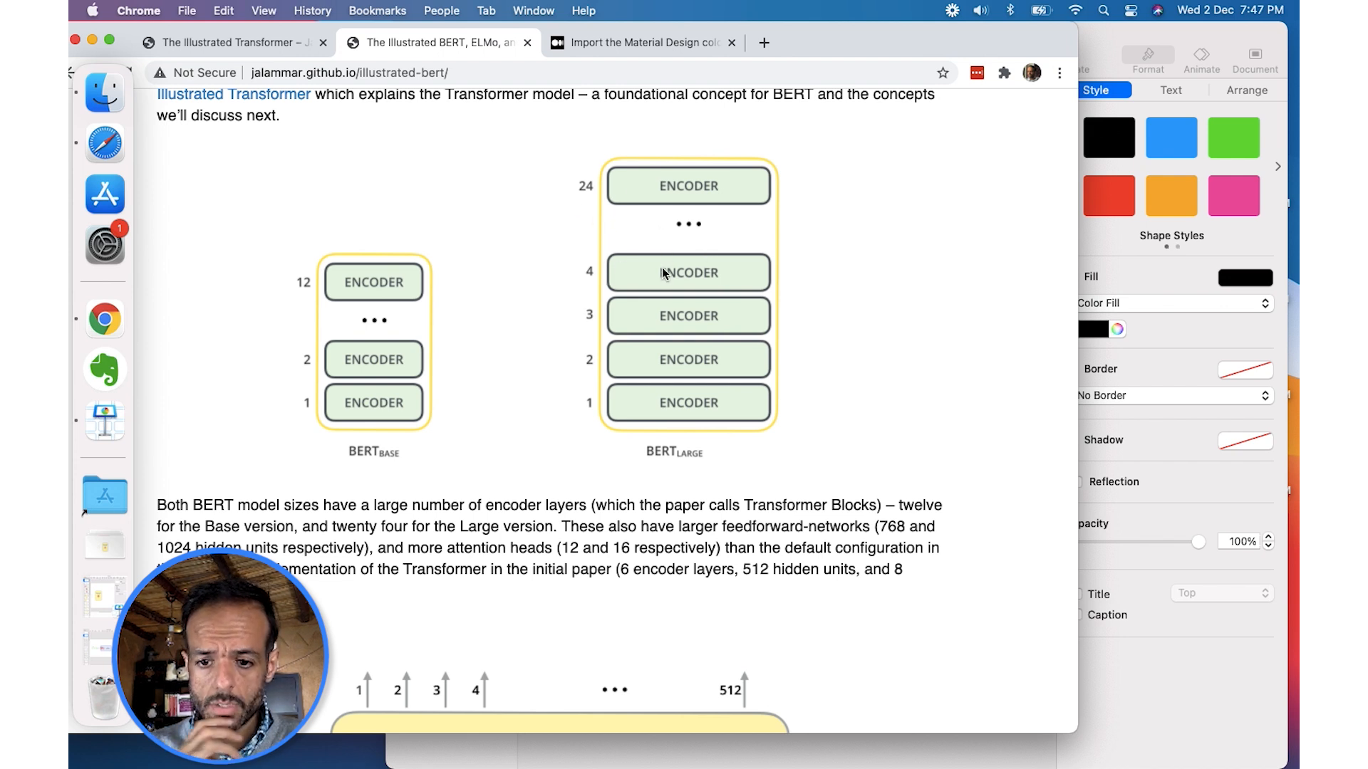
scroll(663, 273, down, 7)
scroll(511, 327, down, 1)
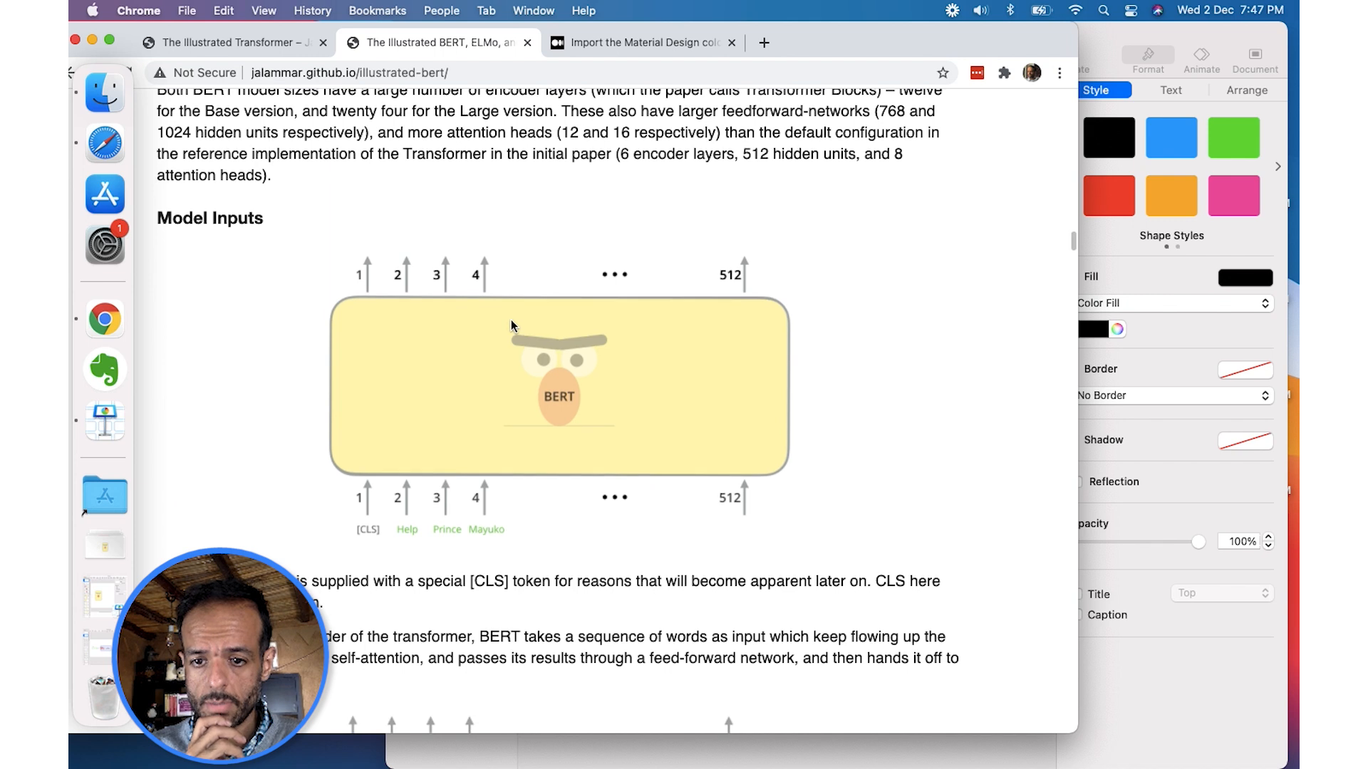
scroll(601, 367, down, 8)
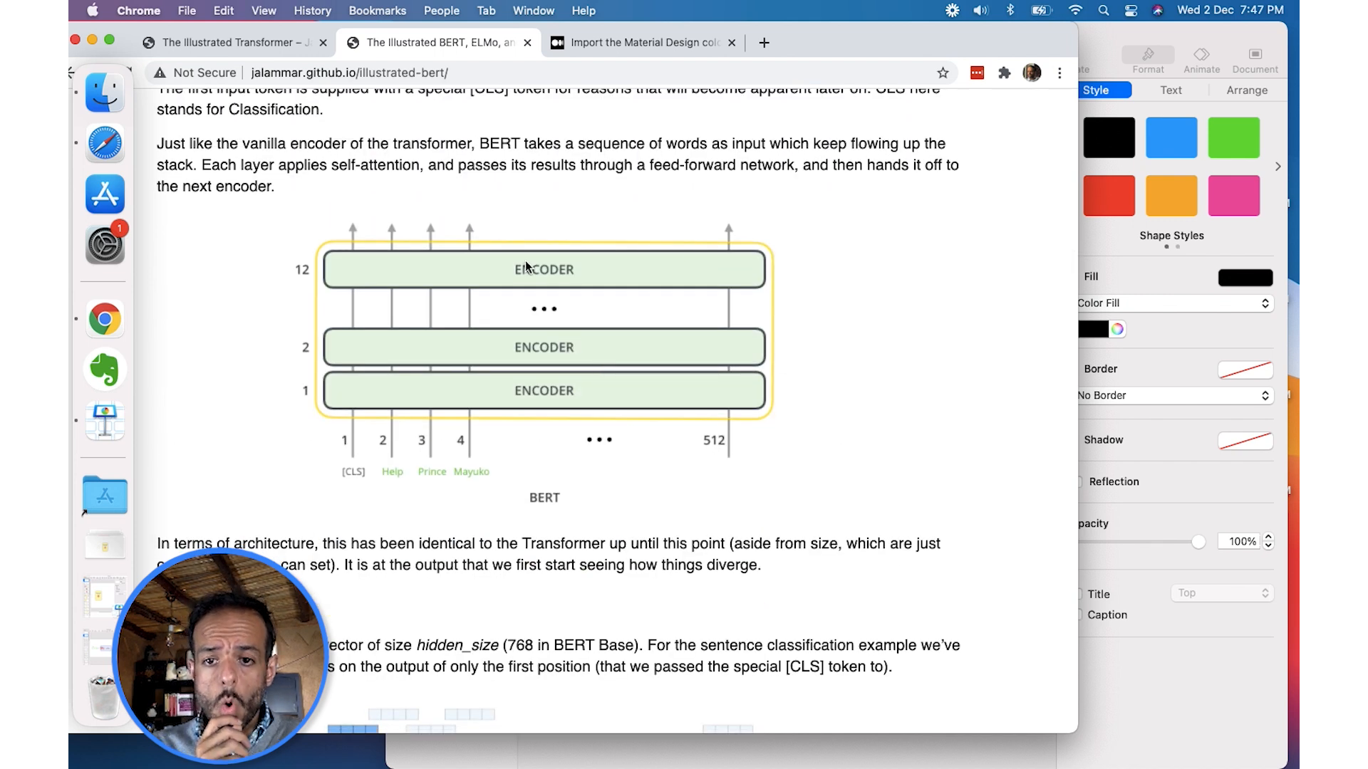
Step: Switch to Keynote and fill the upper black bar with Pink 400 from the Material Design Color Palette
click(1116, 42)
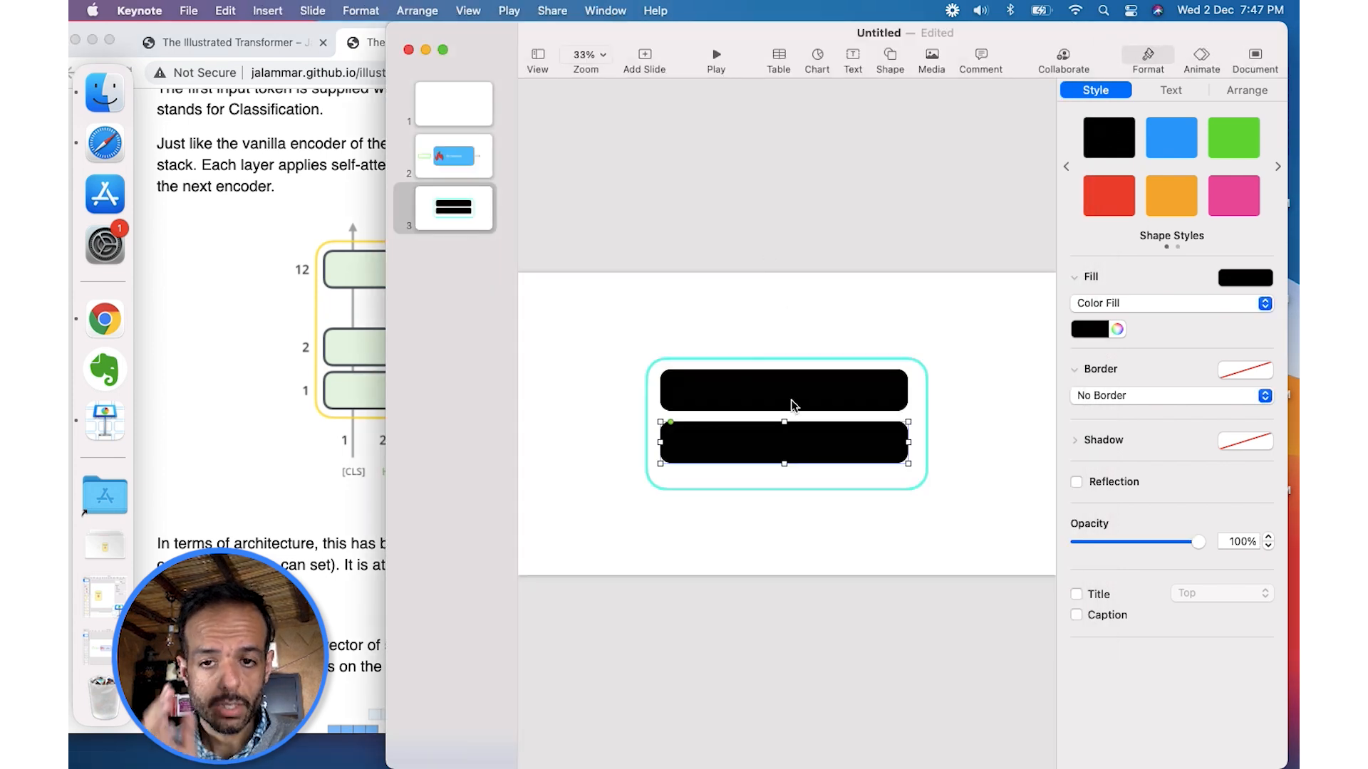
click(811, 383)
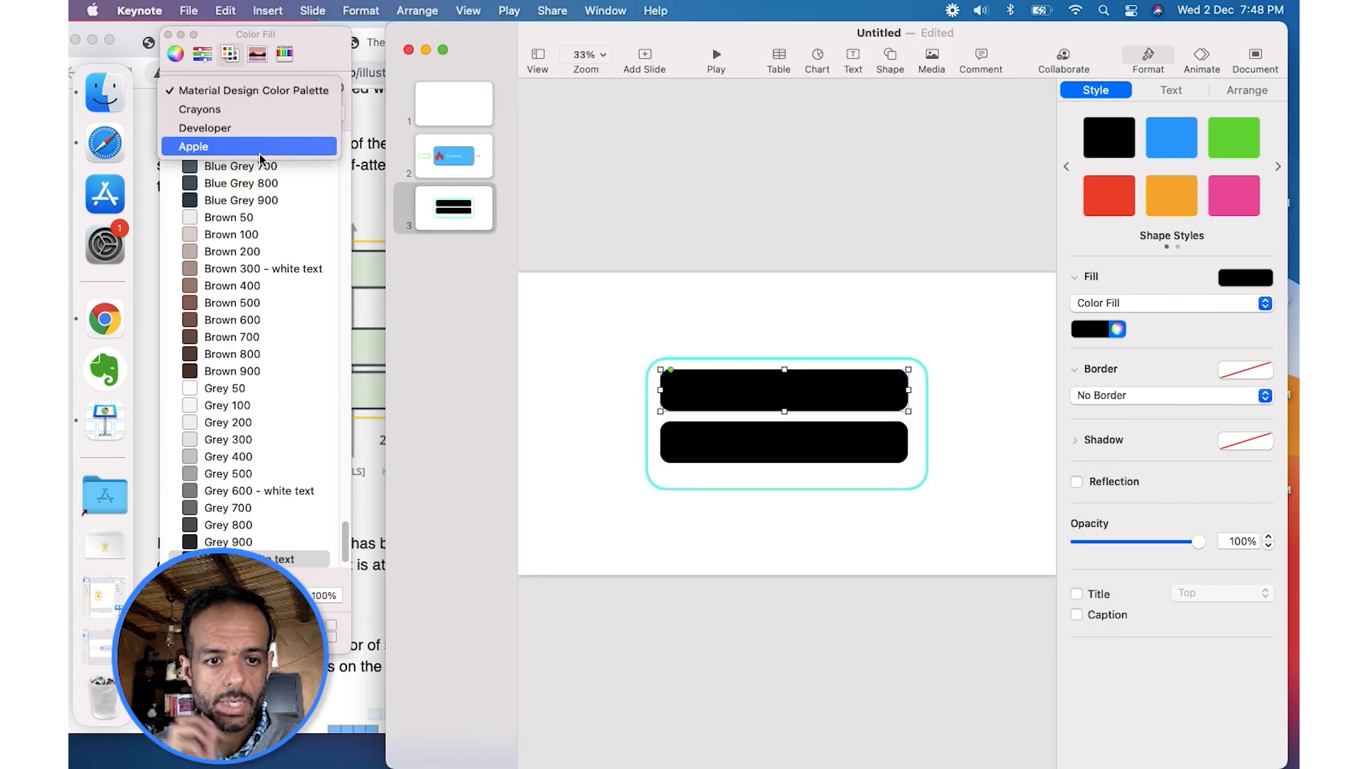
click(259, 153)
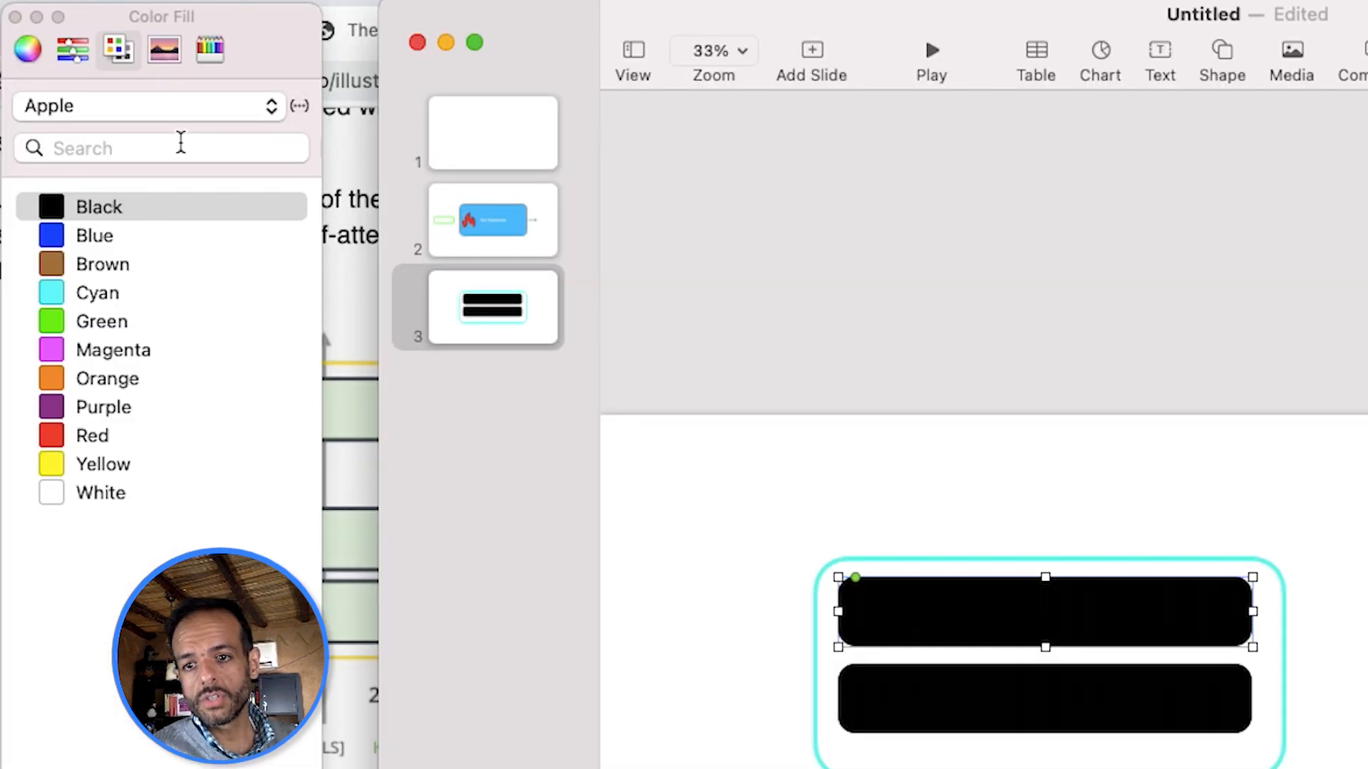
click(269, 104)
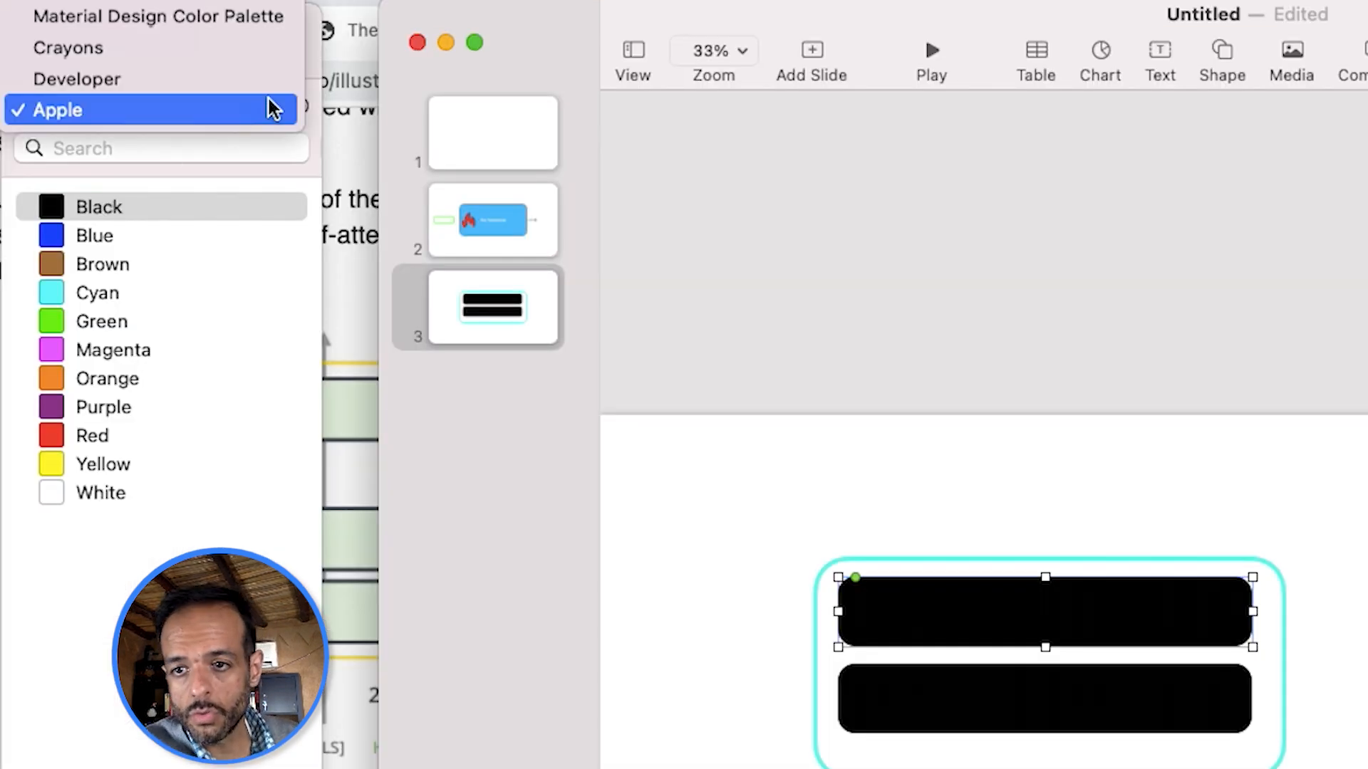
click(228, 17)
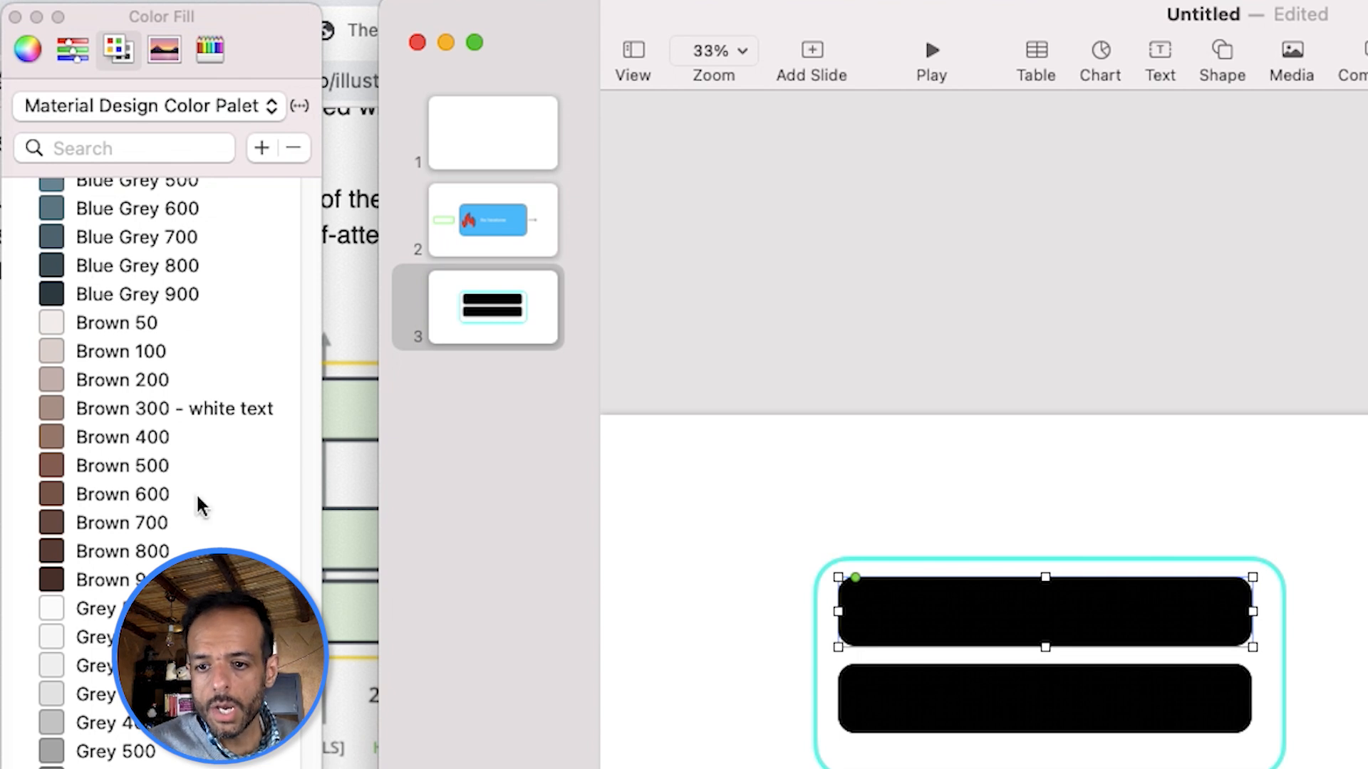
scroll(156, 470, up, 15)
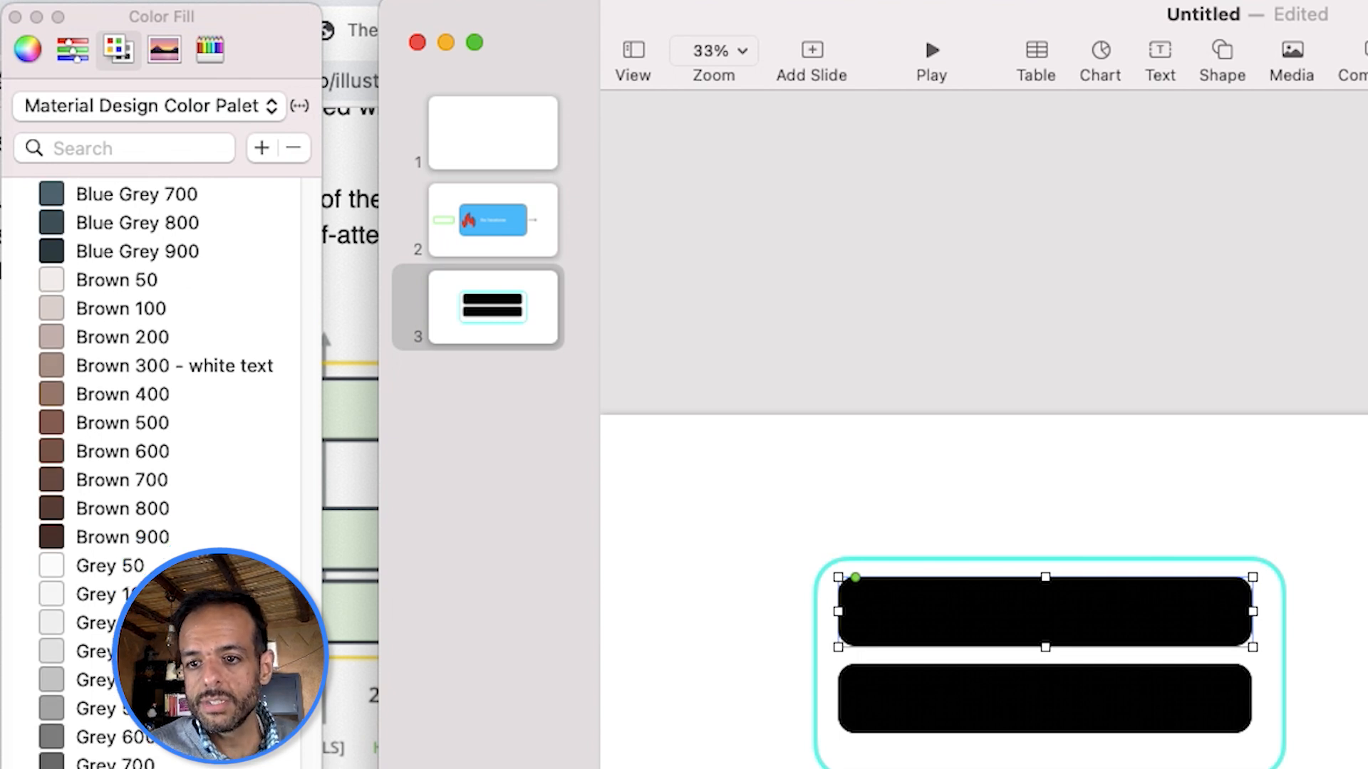
scroll(156, 470, up, 15)
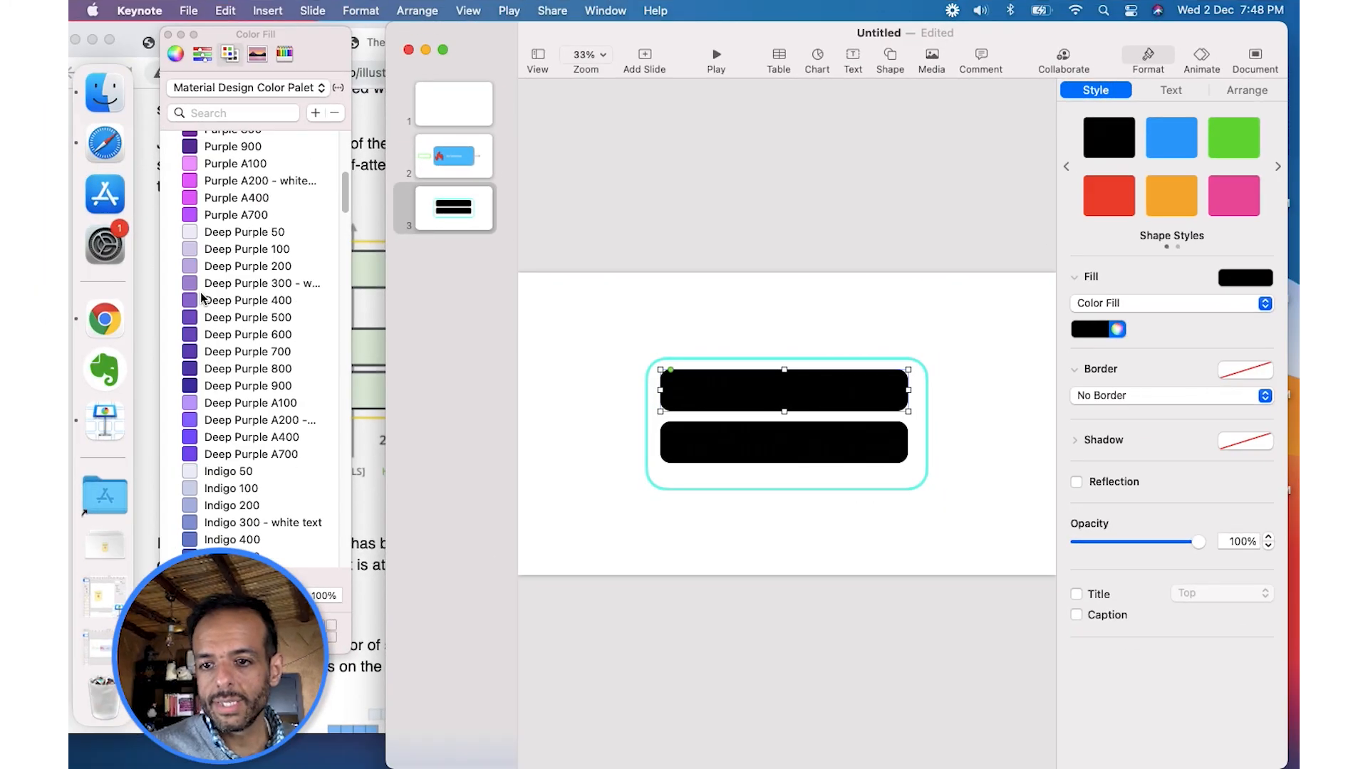
scroll(201, 298, up, 5)
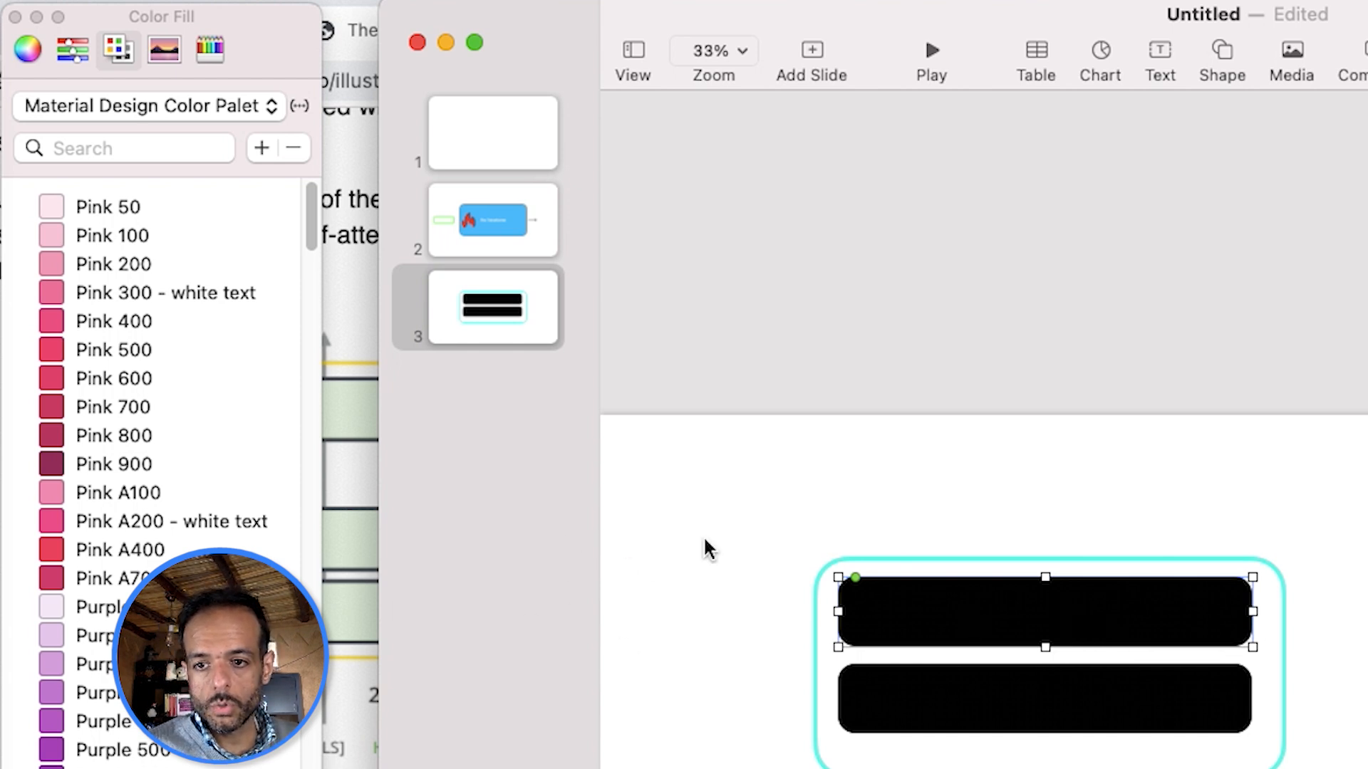
click(151, 320)
Step: Fill the lower black bar with Light Green 400 from the Material Design Color Palette
click(932, 685)
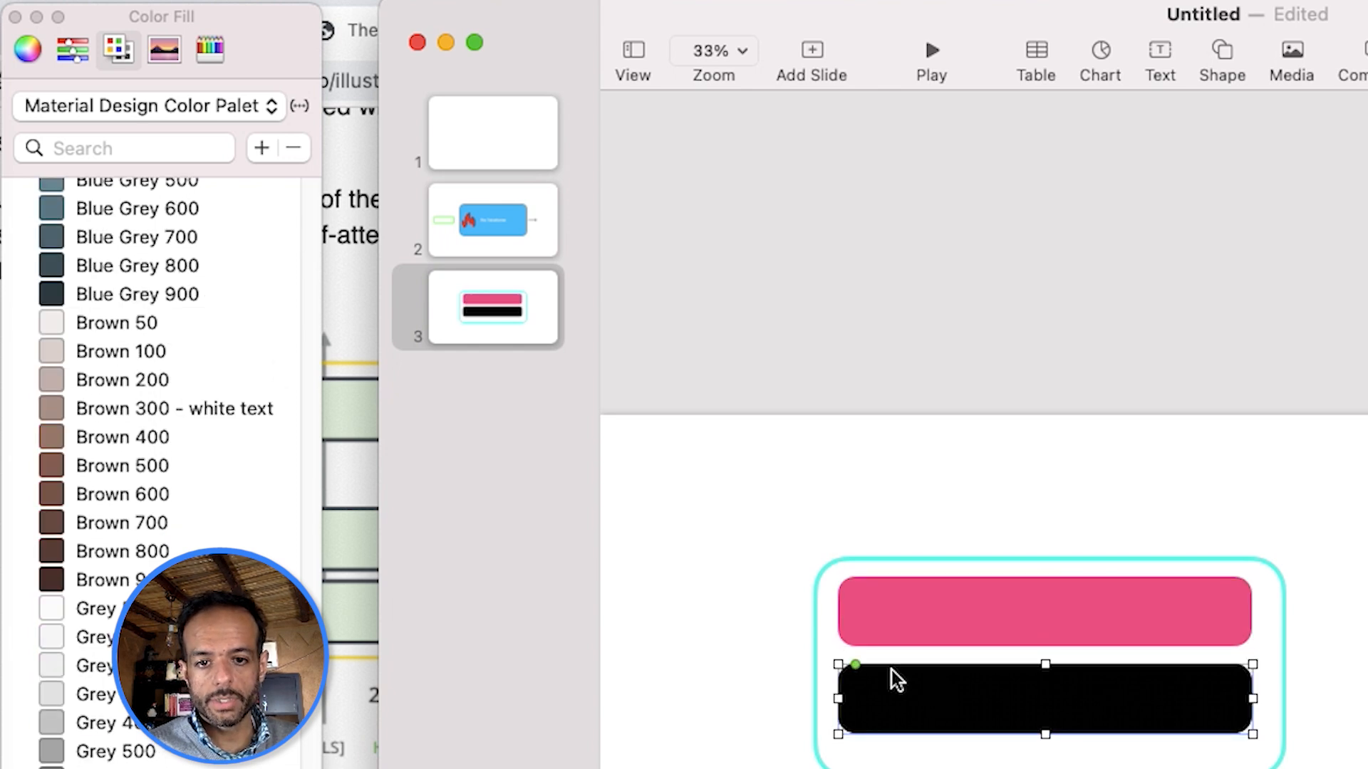
scroll(137, 420, down, 1)
scroll(142, 429, down, 20)
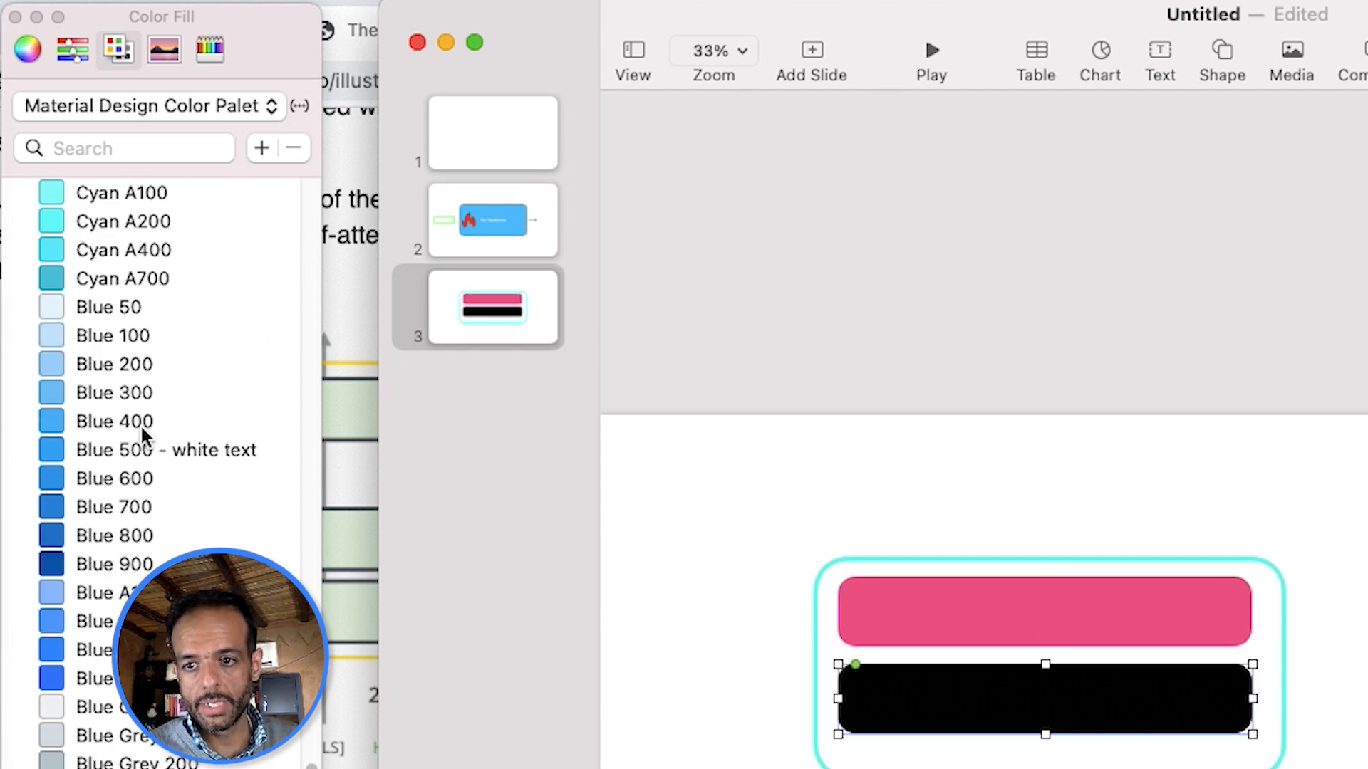
scroll(147, 385, up, 15)
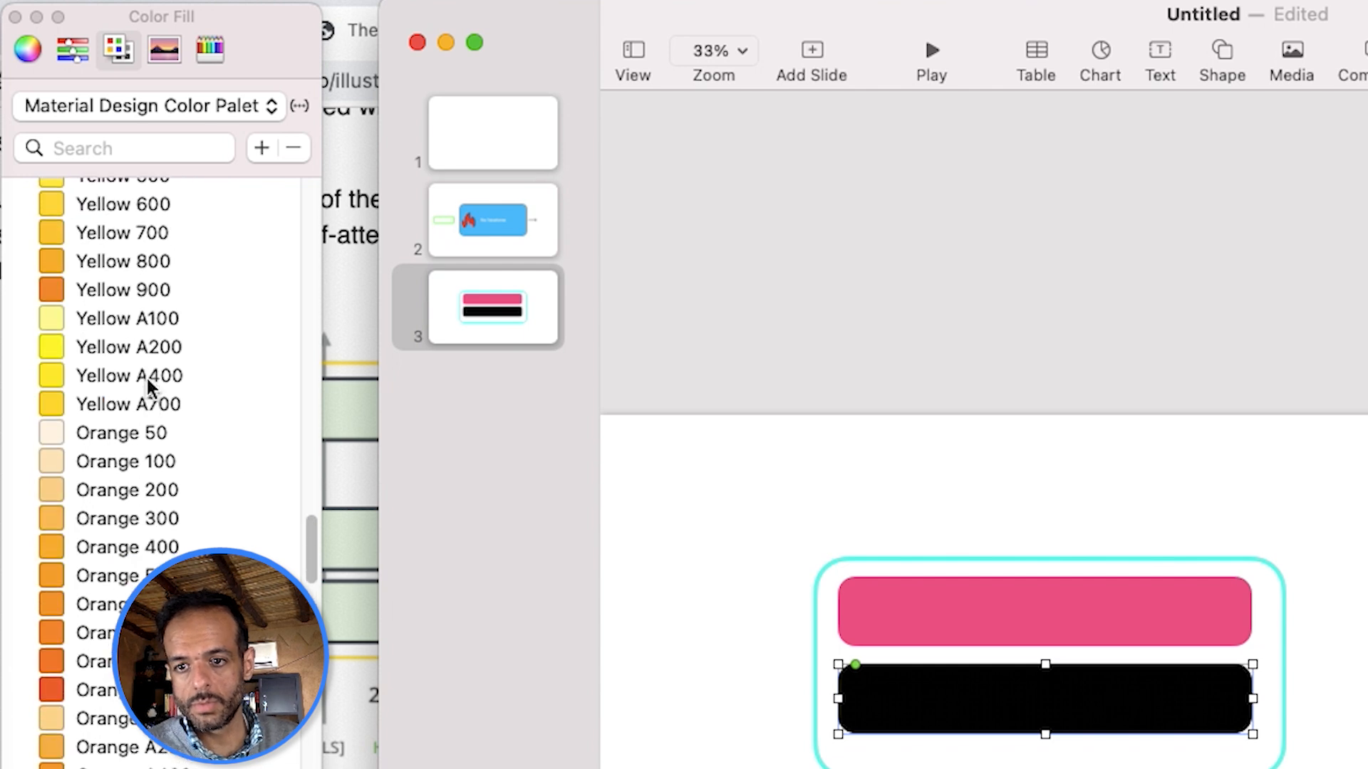
click(144, 556)
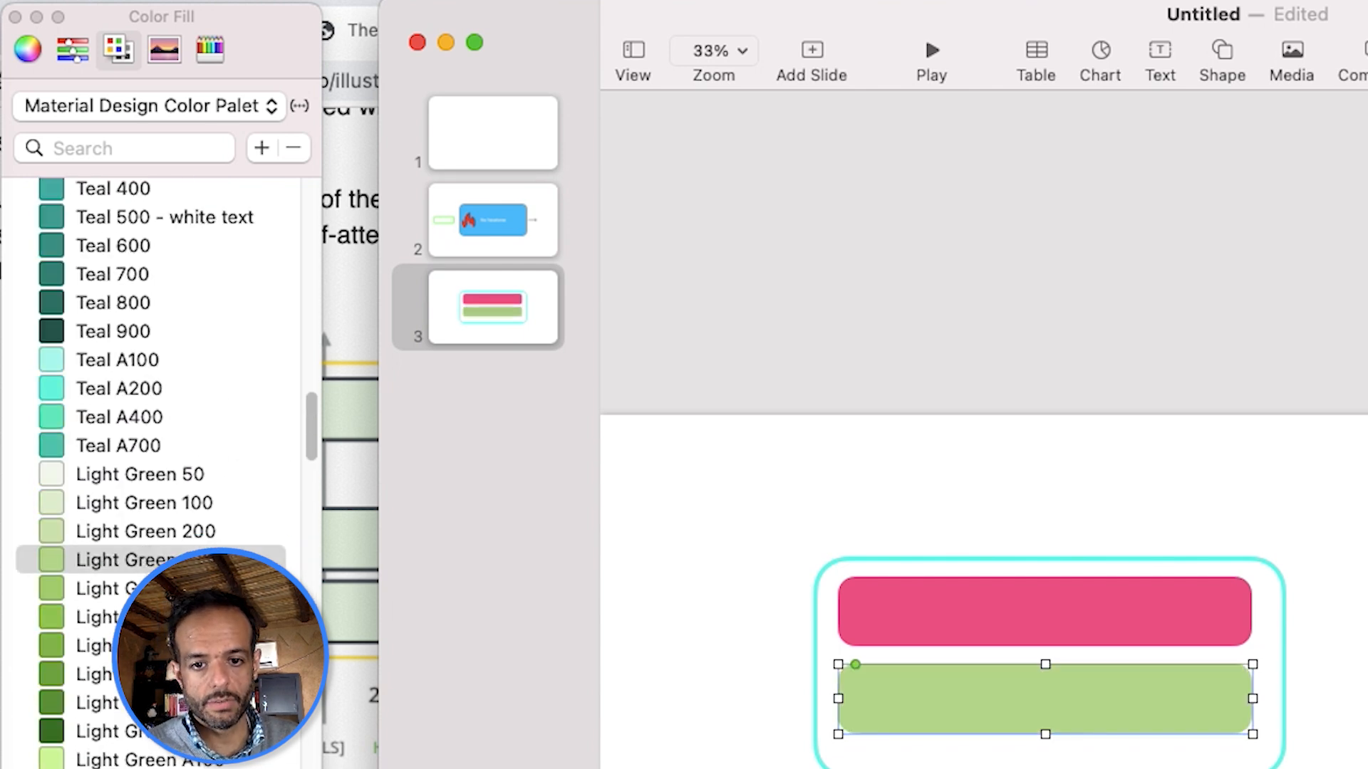
click(132, 588)
click(867, 490)
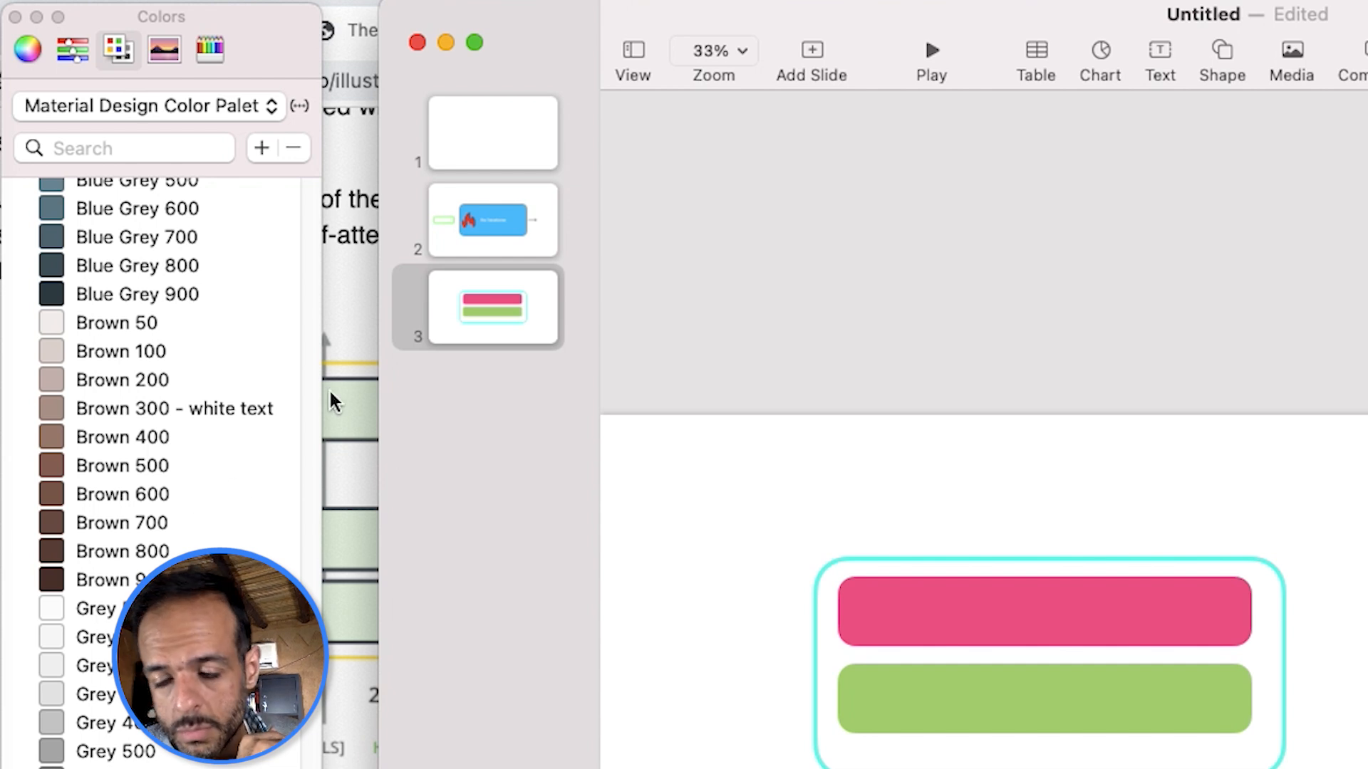
Step: Examine the vectors between encoder layers in the Illustrated BERT article's contextualized embeddings diagram in Chrome
click(344, 301)
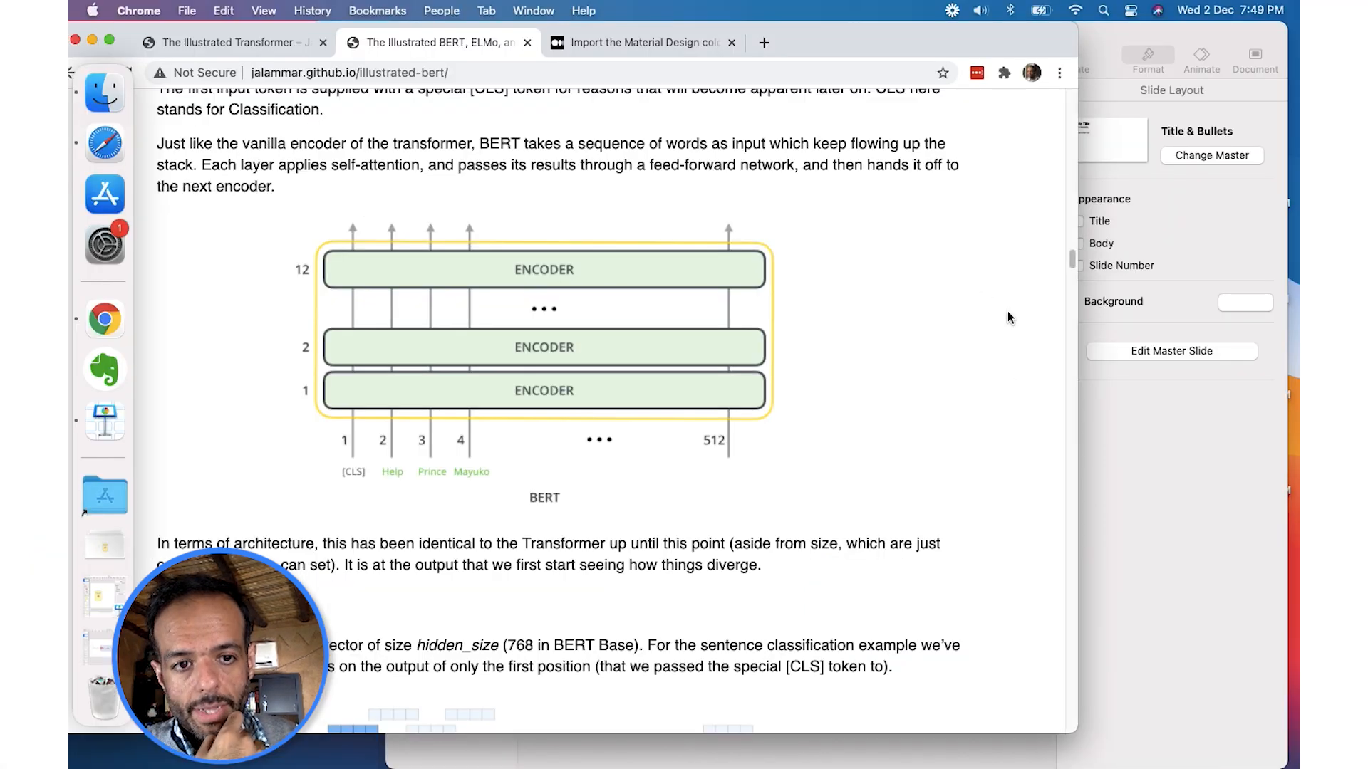
scroll(1009, 317, down, 4)
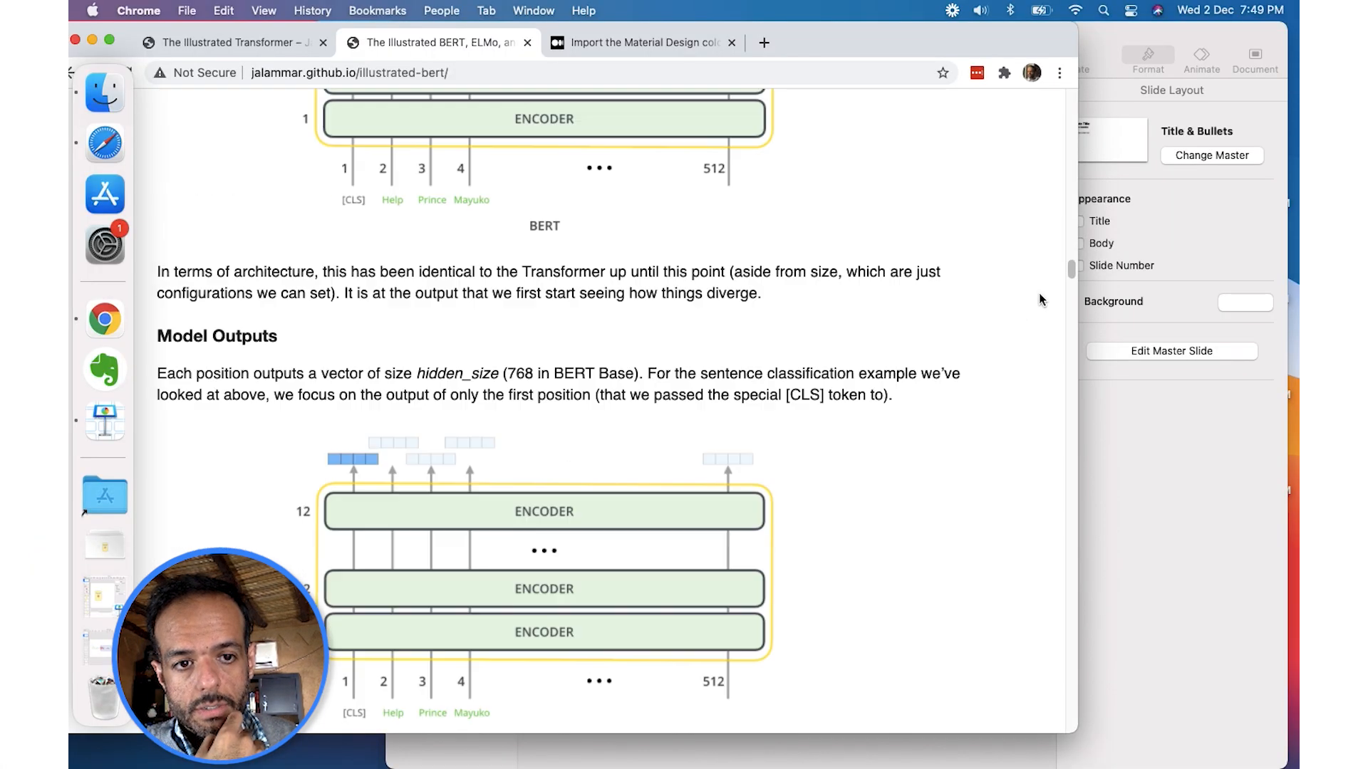
drag(1072, 277, 1071, 668)
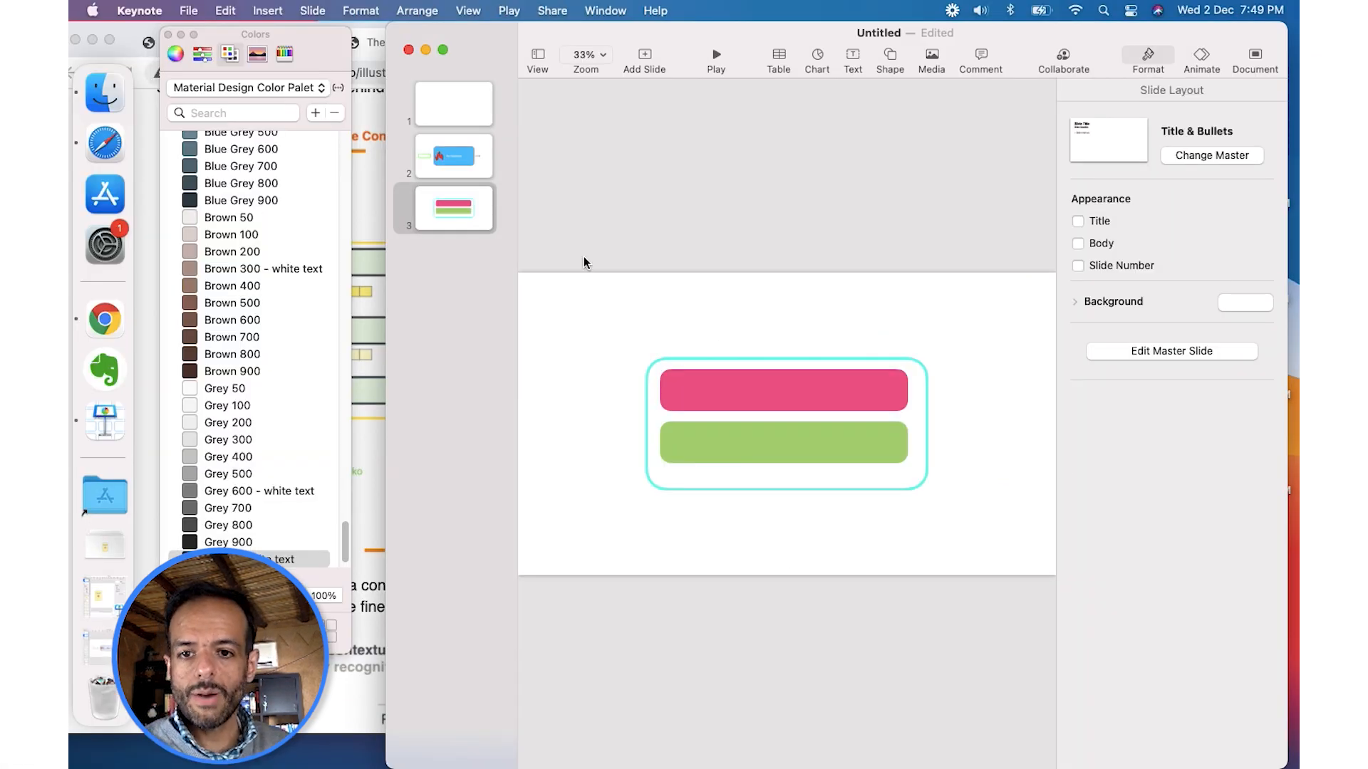
click(369, 396)
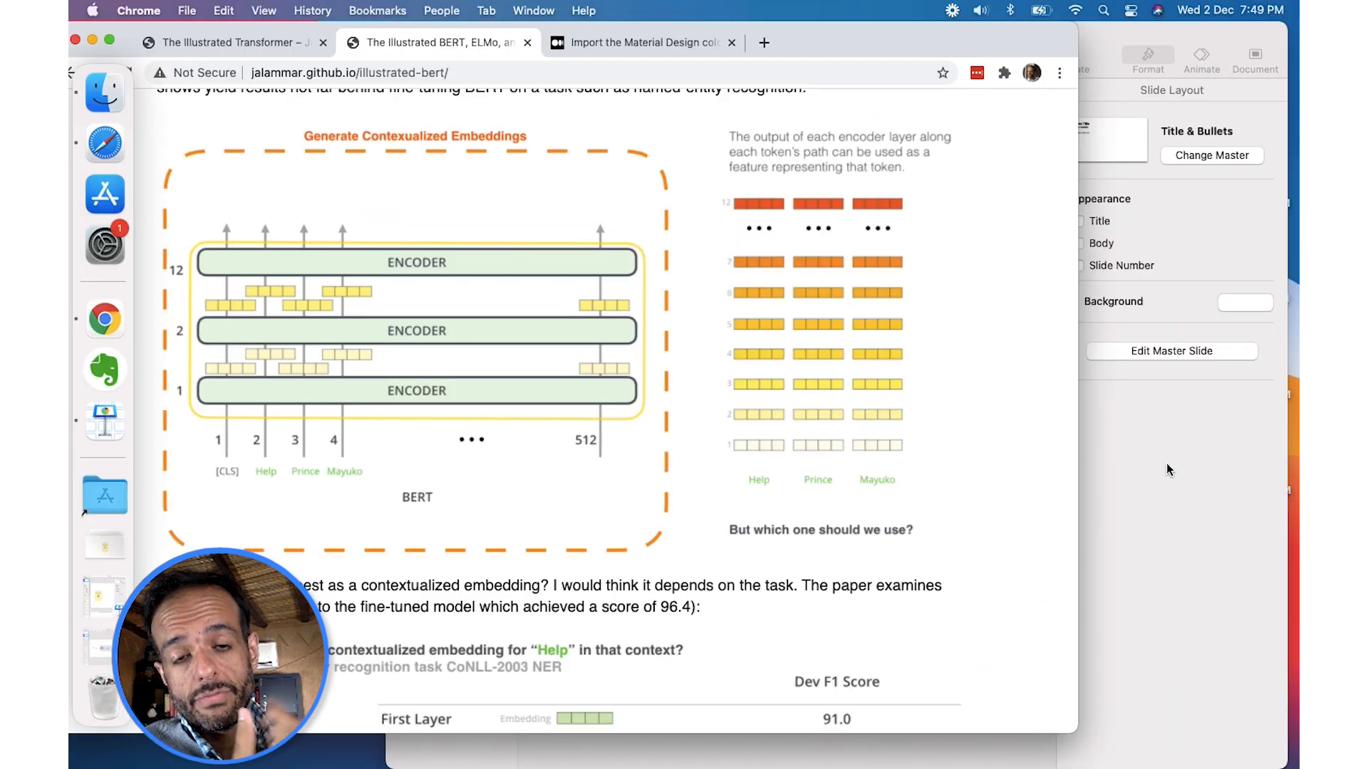
Step: Switch to Keynote, insert a plain table without headers, and reduce it to a single row of four columns
click(1165, 468)
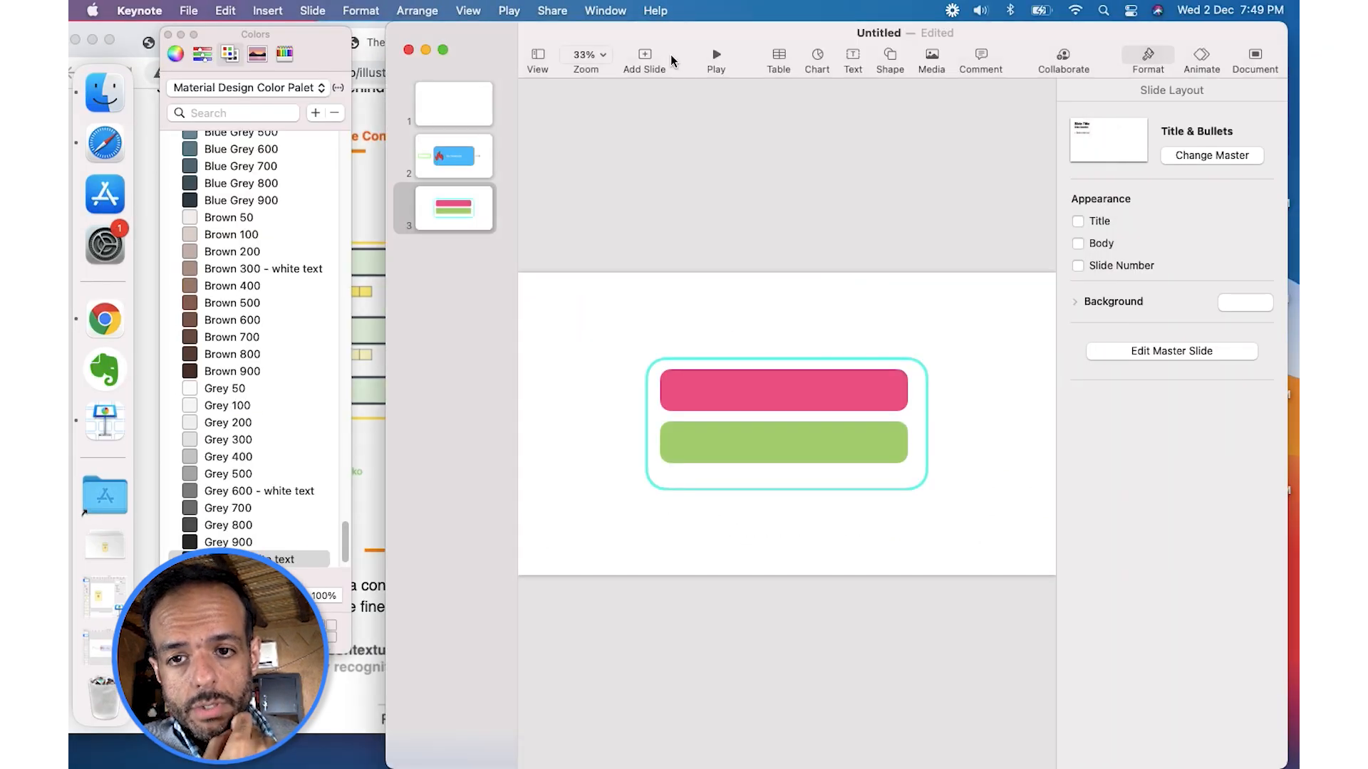
click(780, 56)
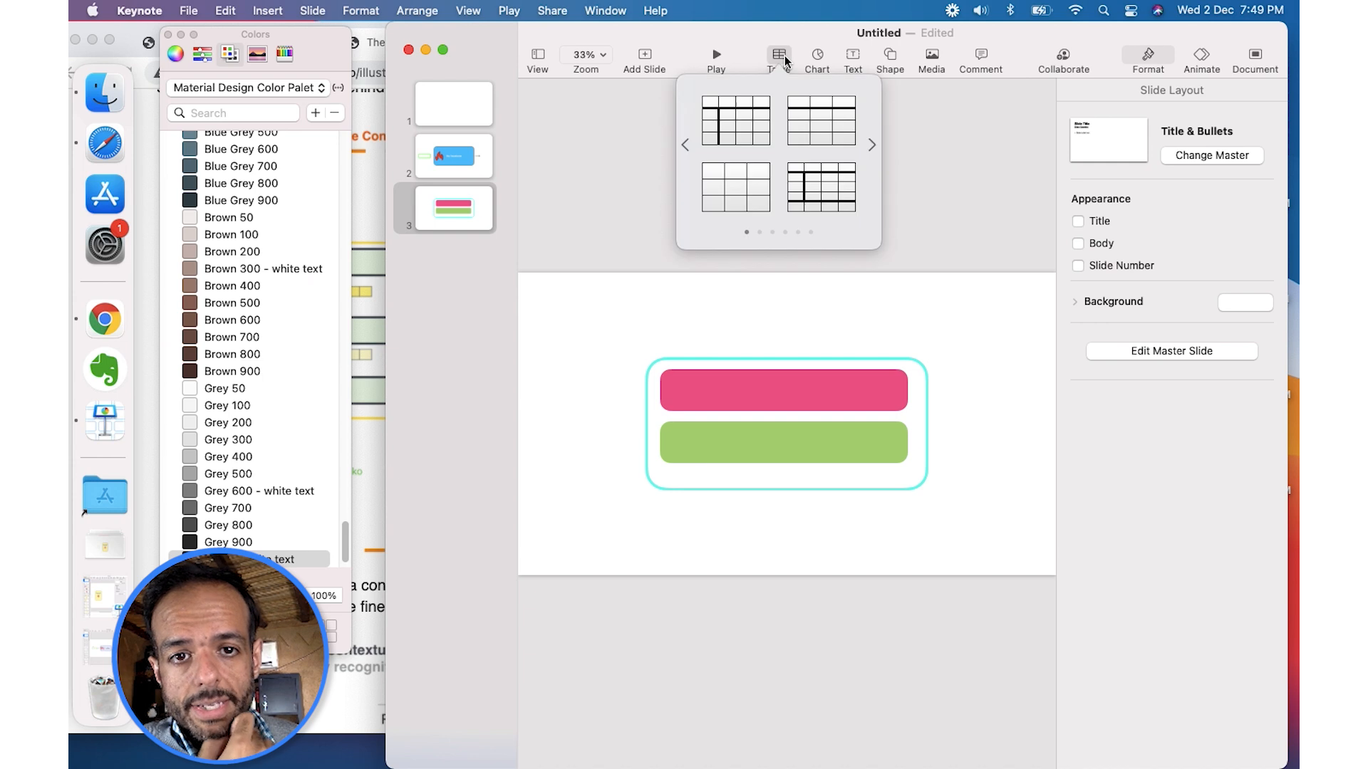
click(721, 186)
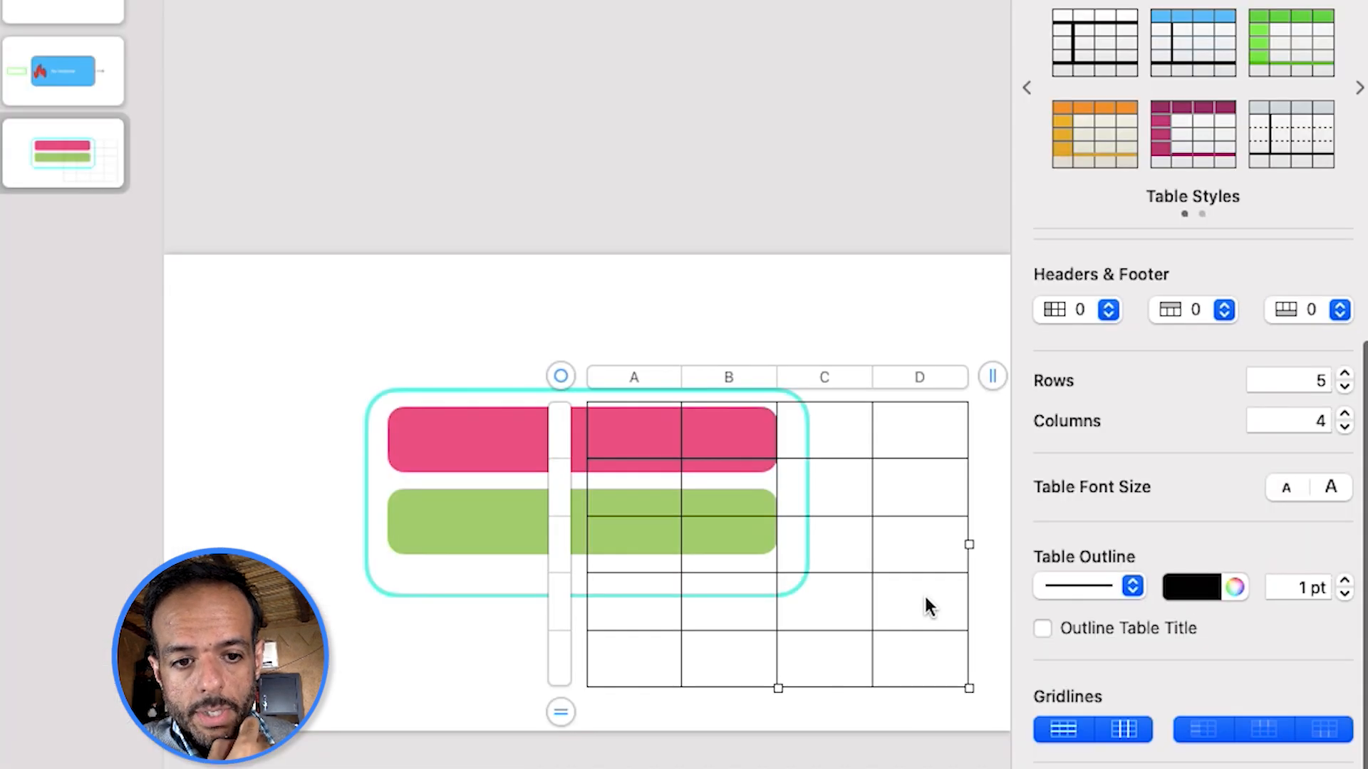
click(560, 713)
click(562, 728)
click(562, 728)
click(562, 728)
click(562, 728)
drag(778, 688, 778, 466)
Step: Move the one-row table above the turquoise frame and set its row height and column width to 100 pt
drag(874, 404, 744, 297)
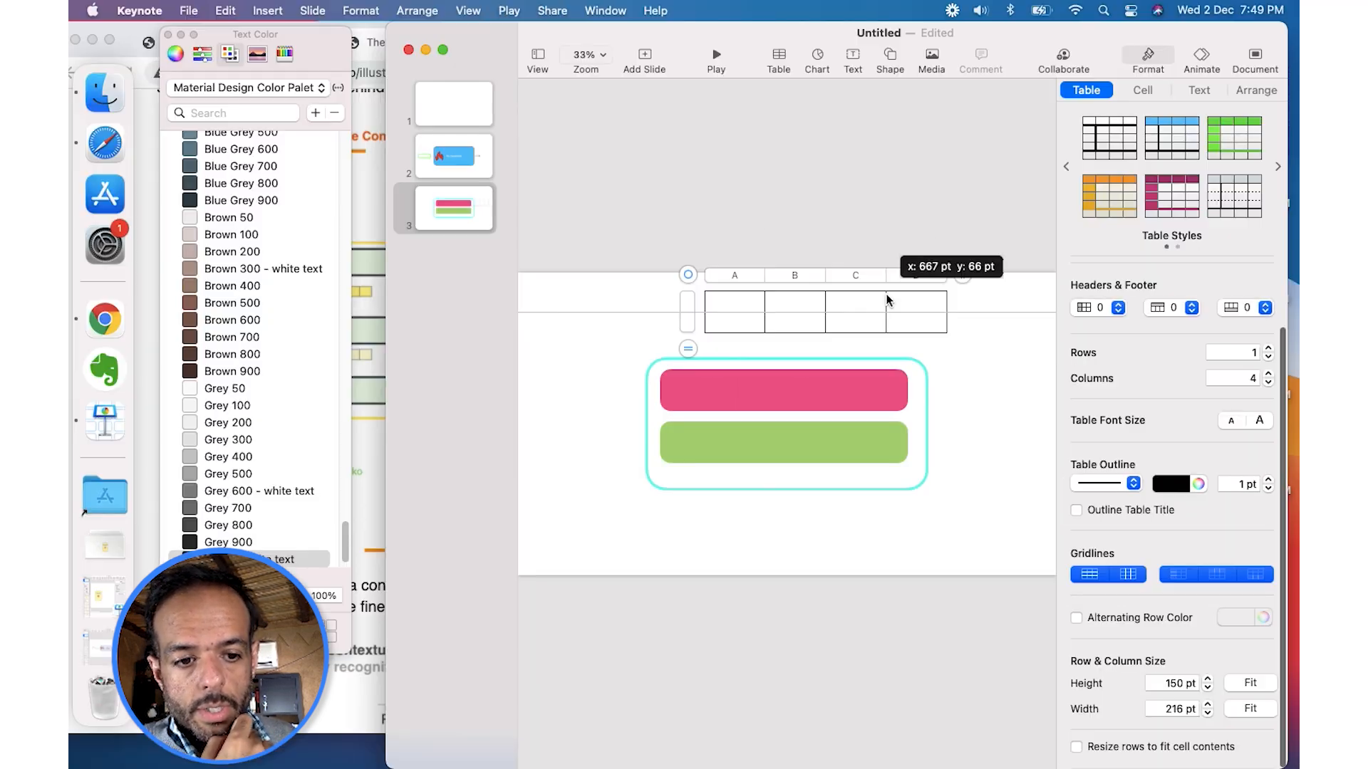
drag(887, 299, 887, 300)
click(1179, 684)
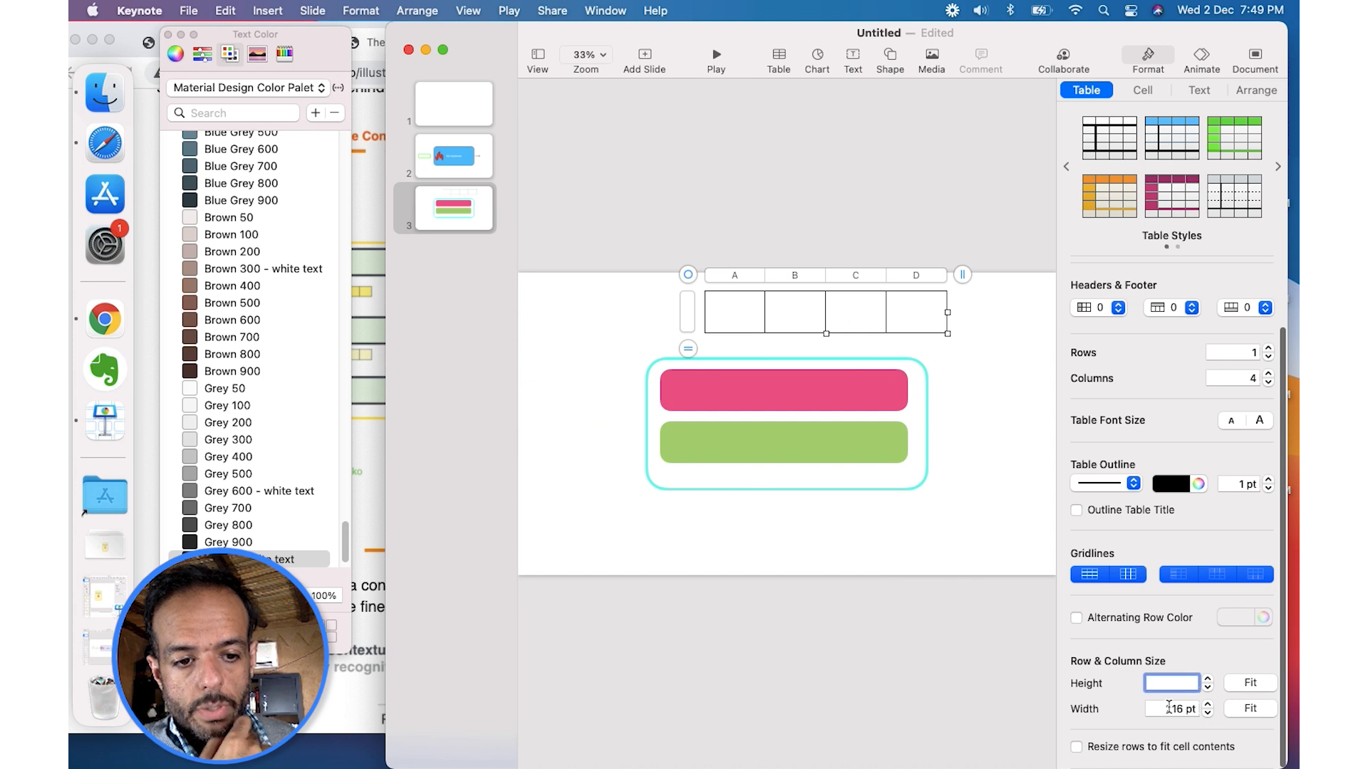
text(100)
key(Tab)
text(10)
key(Return)
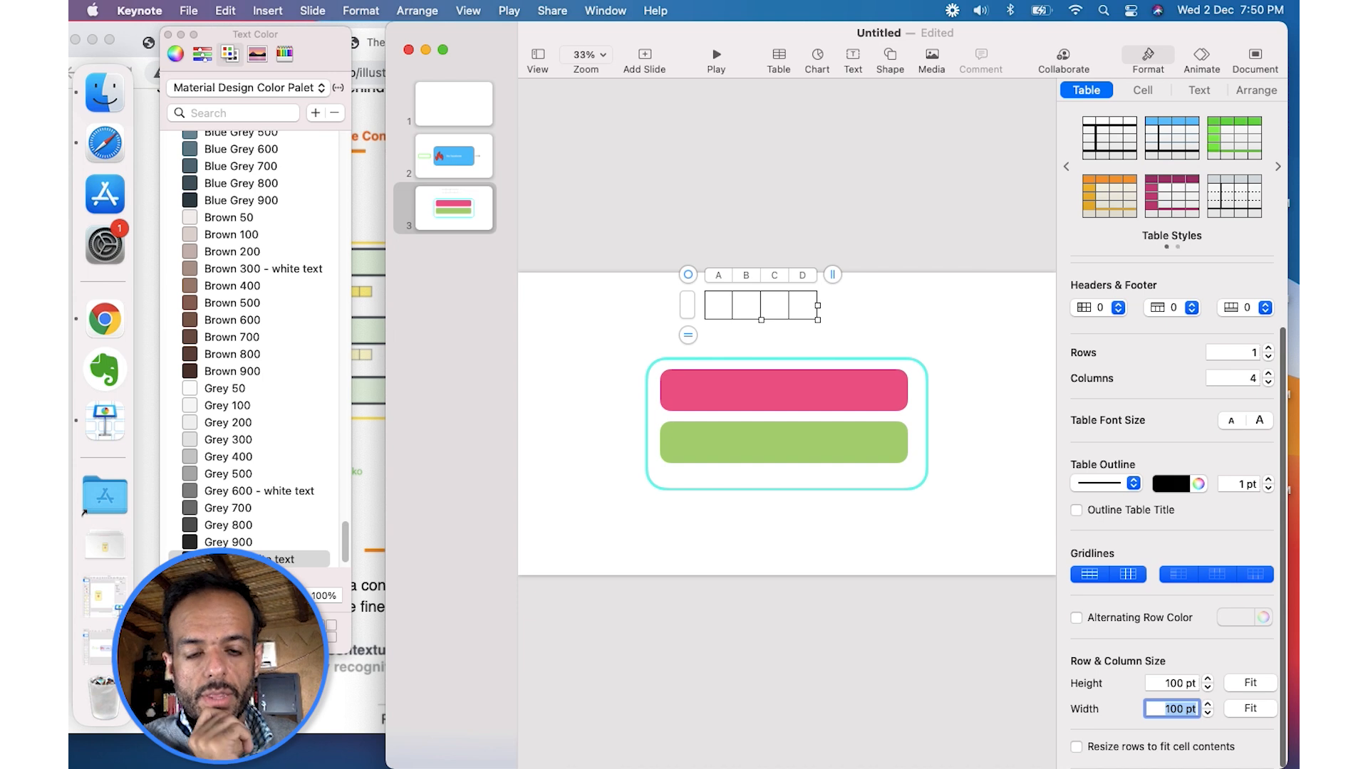
click(958, 310)
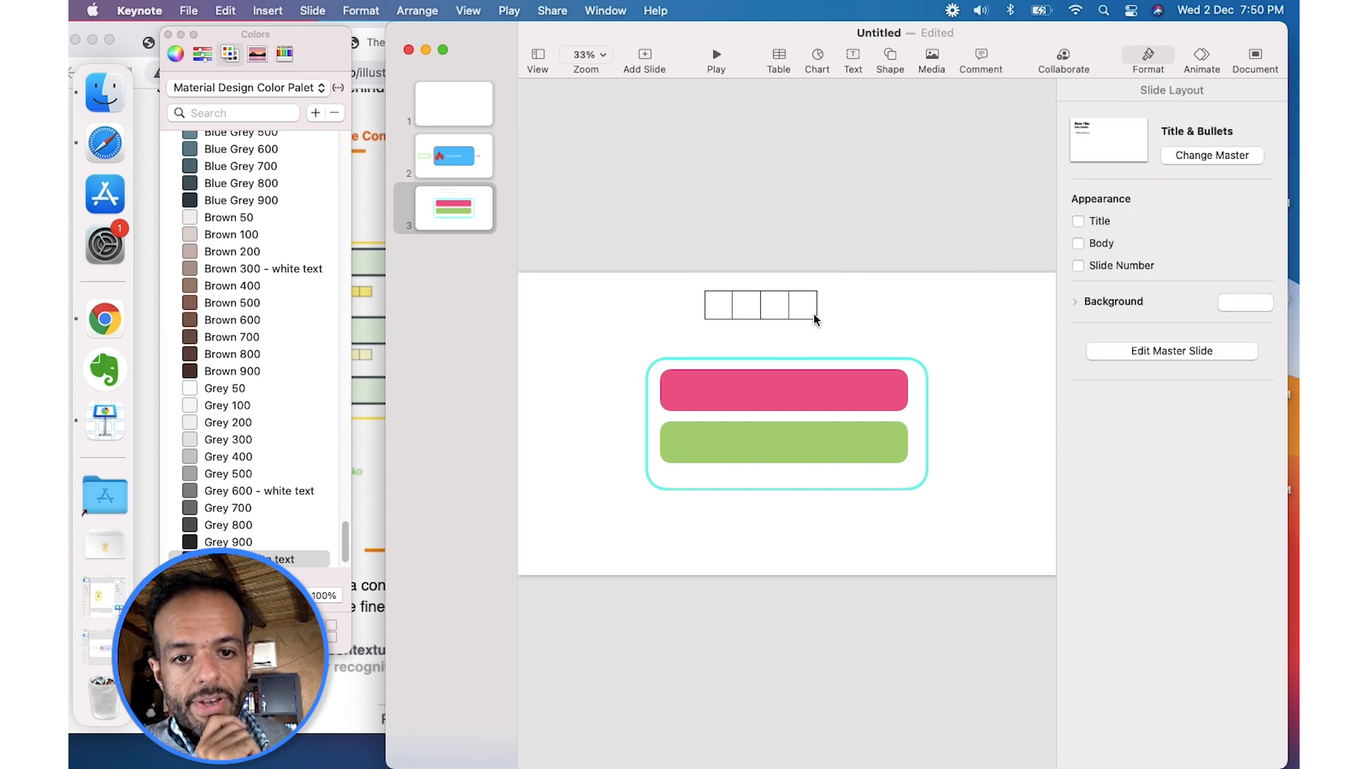
Step: Fill the table's cells with Light Green 50 from the Material Design Color Palette
click(814, 320)
click(1143, 90)
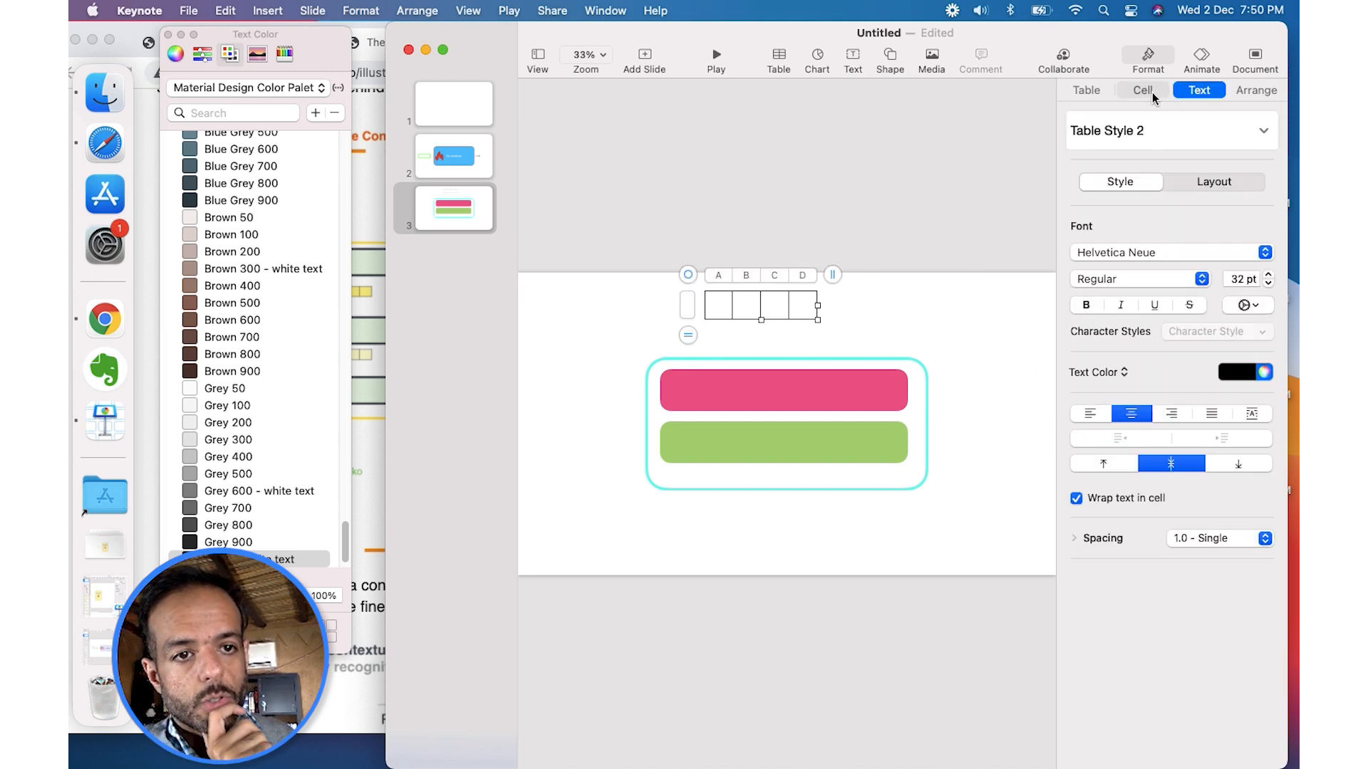
click(1129, 241)
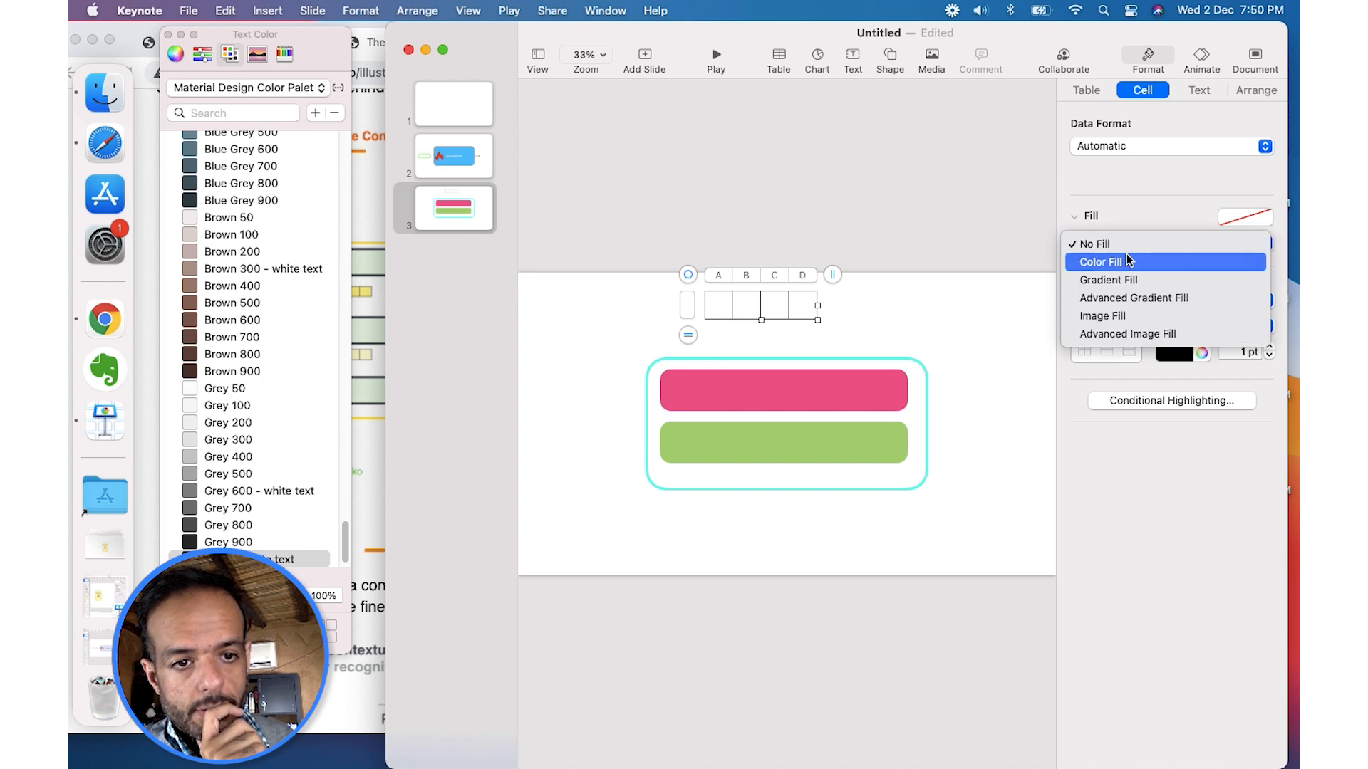
click(1127, 254)
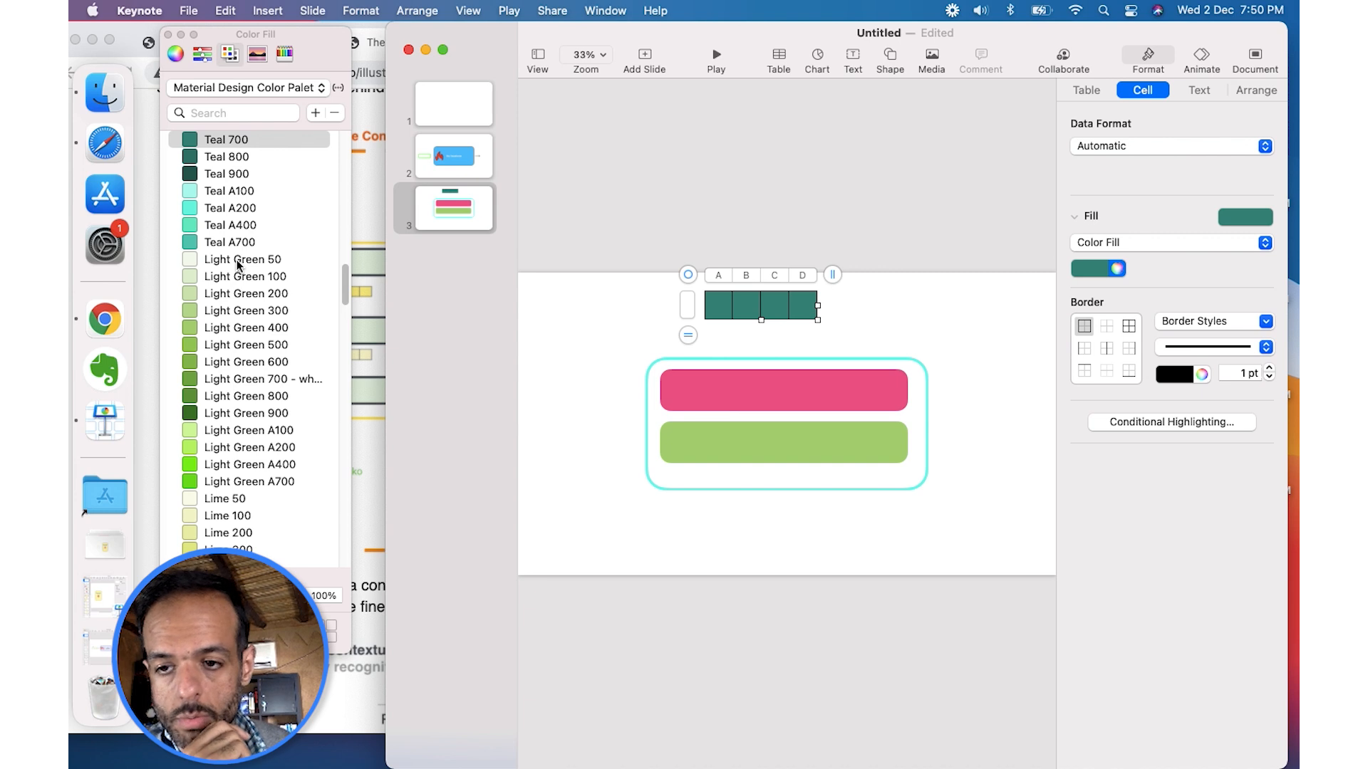
click(238, 261)
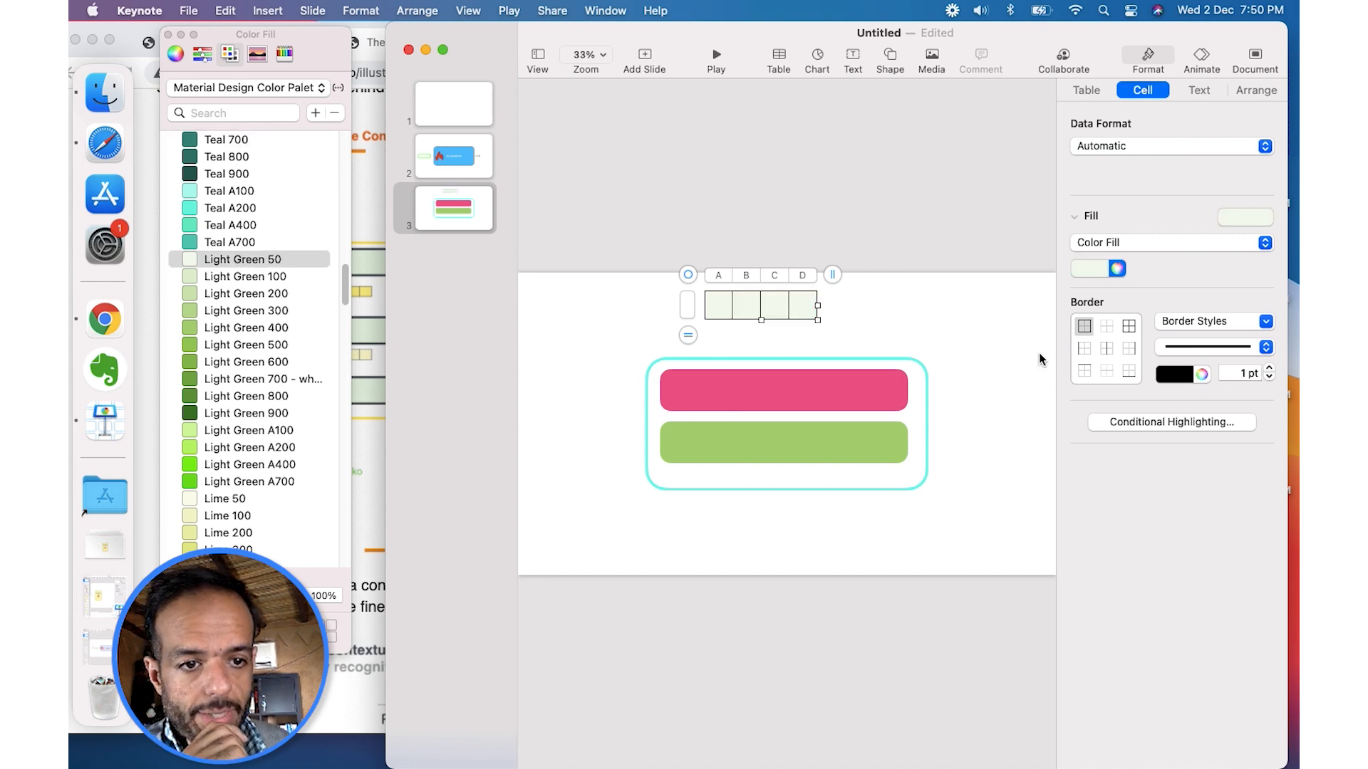
Step: Set all inner and outer borders of the table's cells to 5 pt
click(1130, 325)
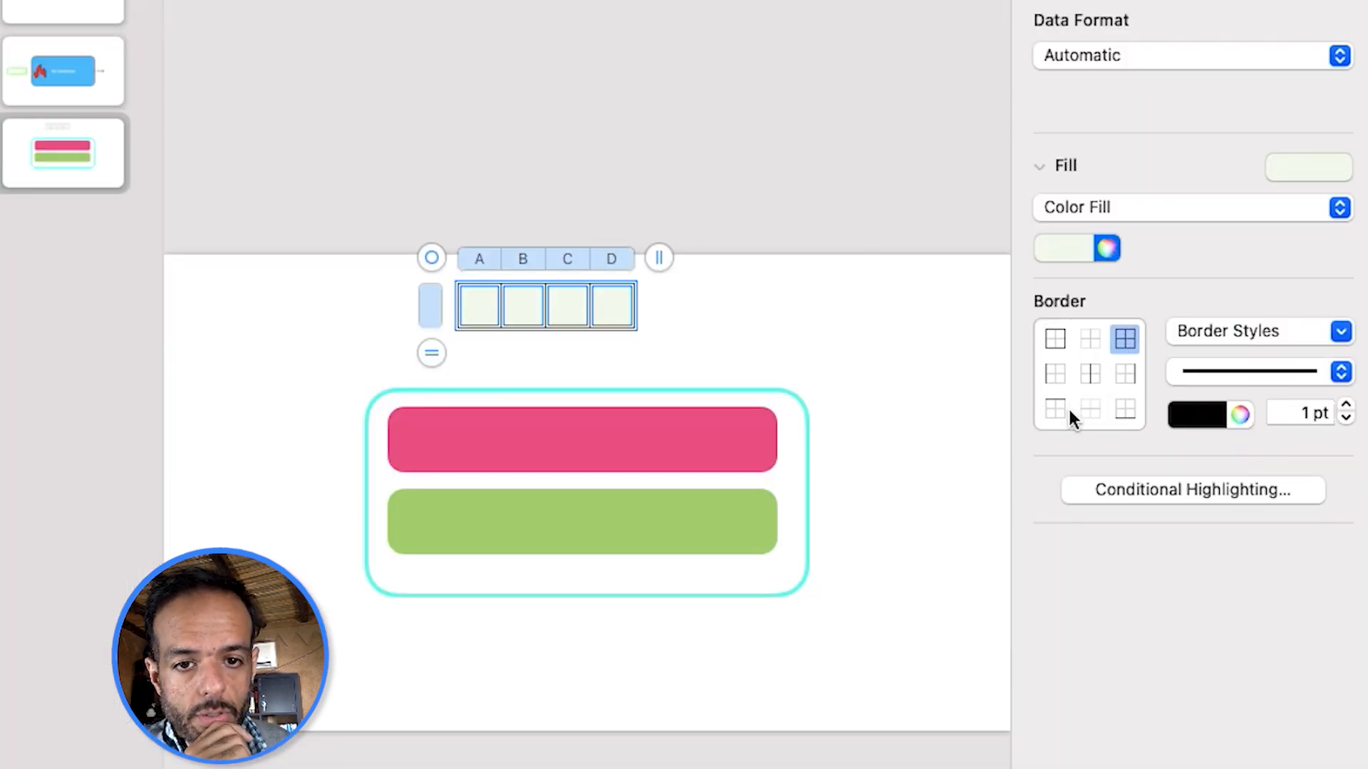
click(1209, 414)
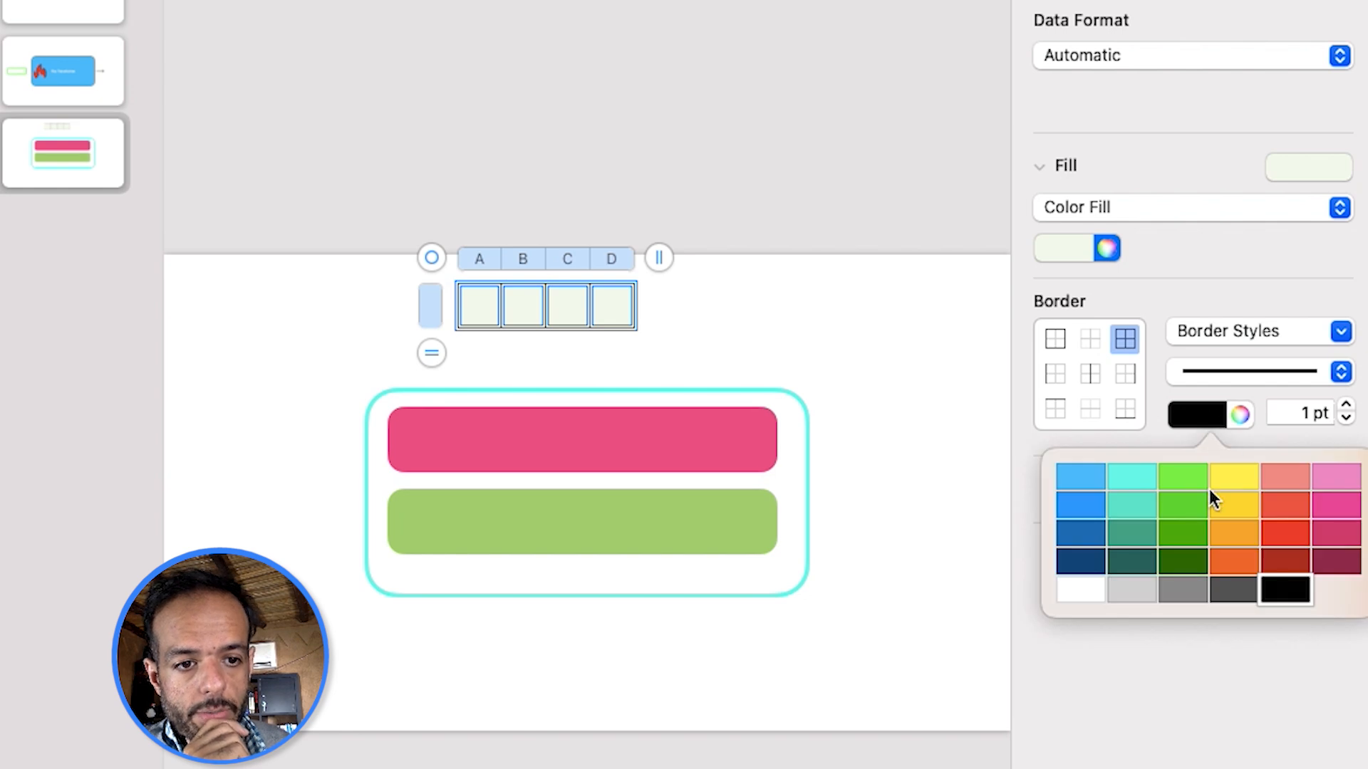
click(1346, 405)
click(1345, 405)
click(1346, 404)
click(1346, 404)
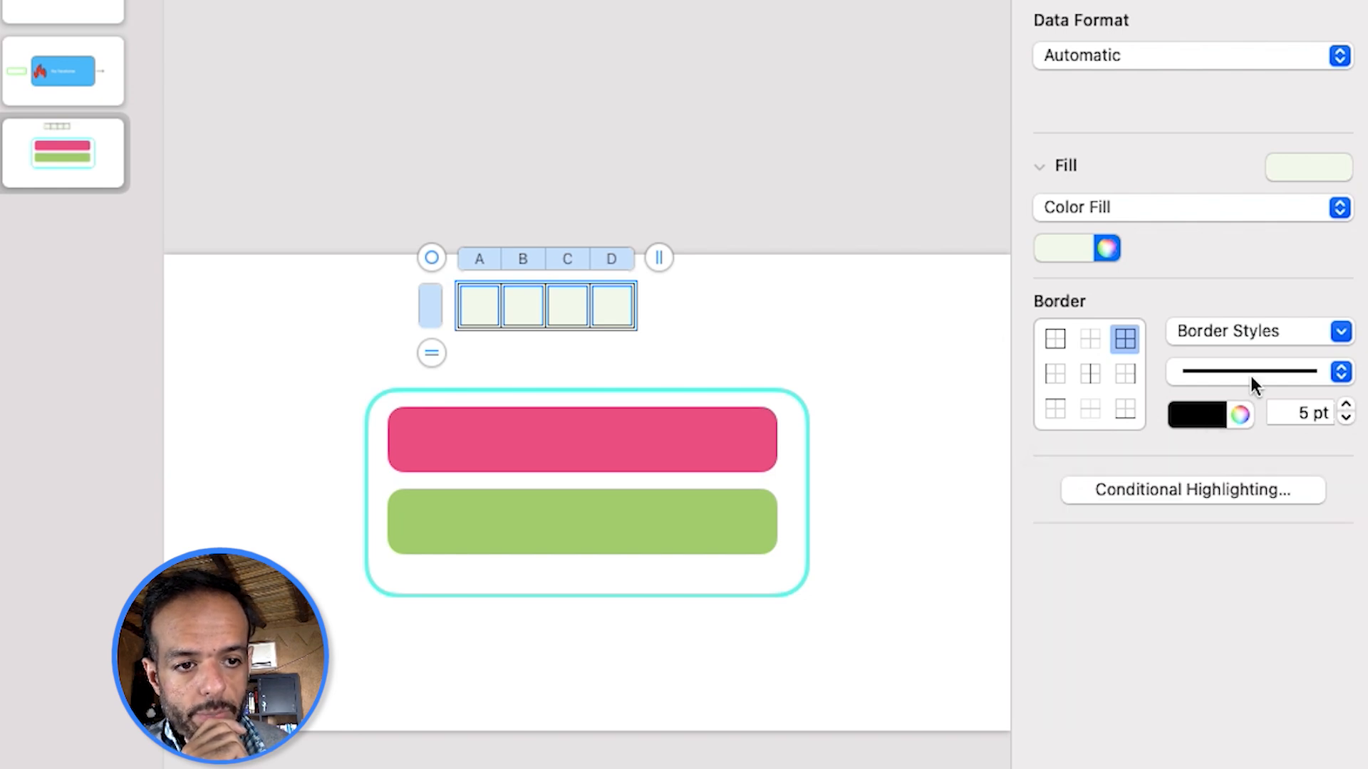
click(874, 298)
click(585, 312)
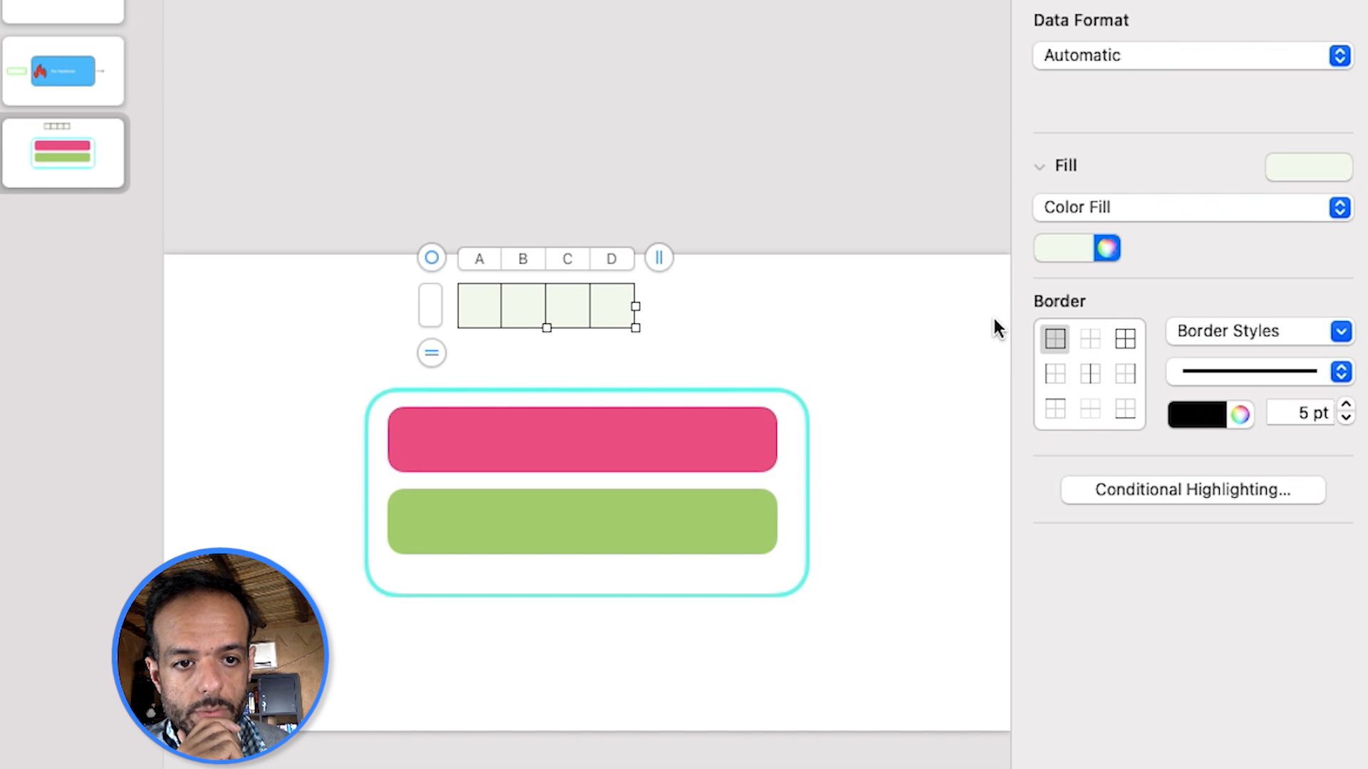
Step: Thicken all of the table's cell borders to 10 pt
click(1130, 340)
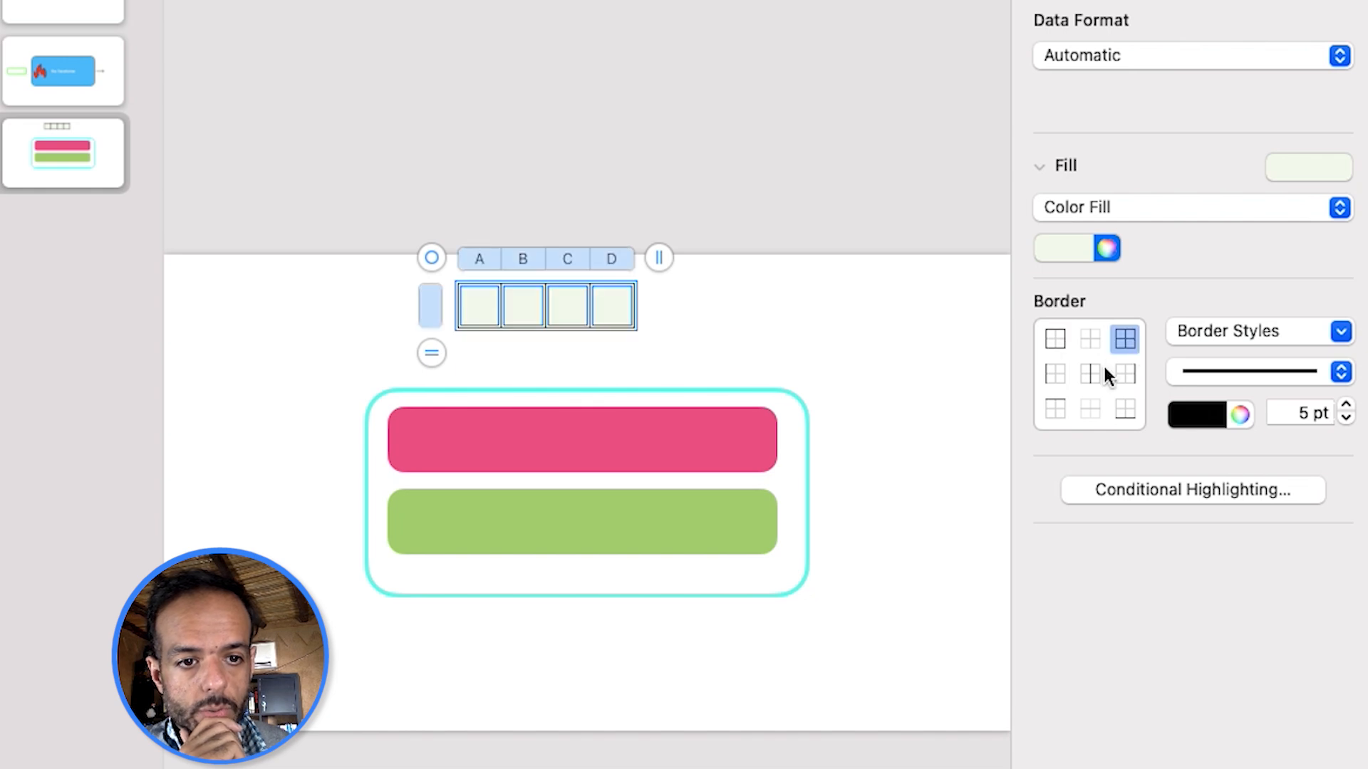
click(1346, 404)
click(1346, 405)
click(1346, 405)
click(1346, 405)
click(1346, 405)
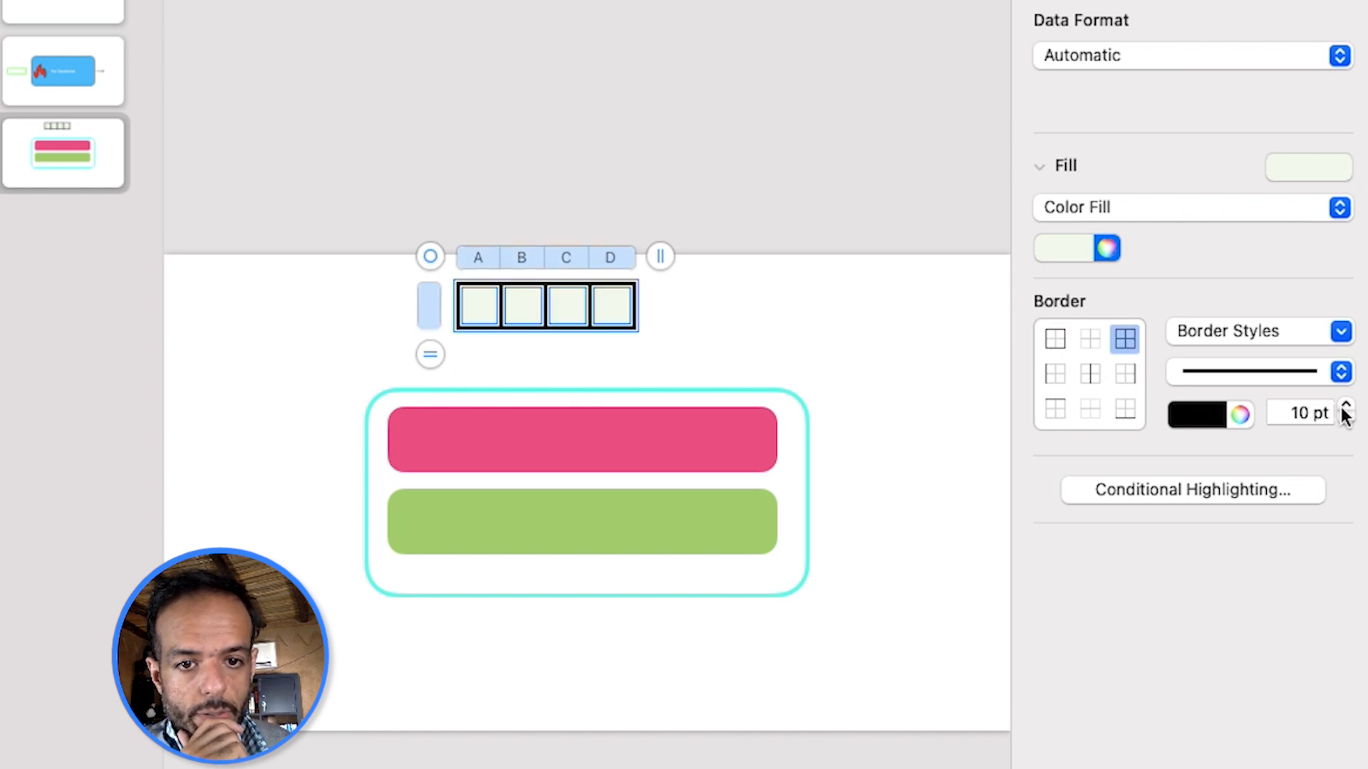
click(937, 331)
Step: Duplicate the four-cell table so that three copies are spaced in a row above the turquoise frame
drag(532, 305, 841, 325)
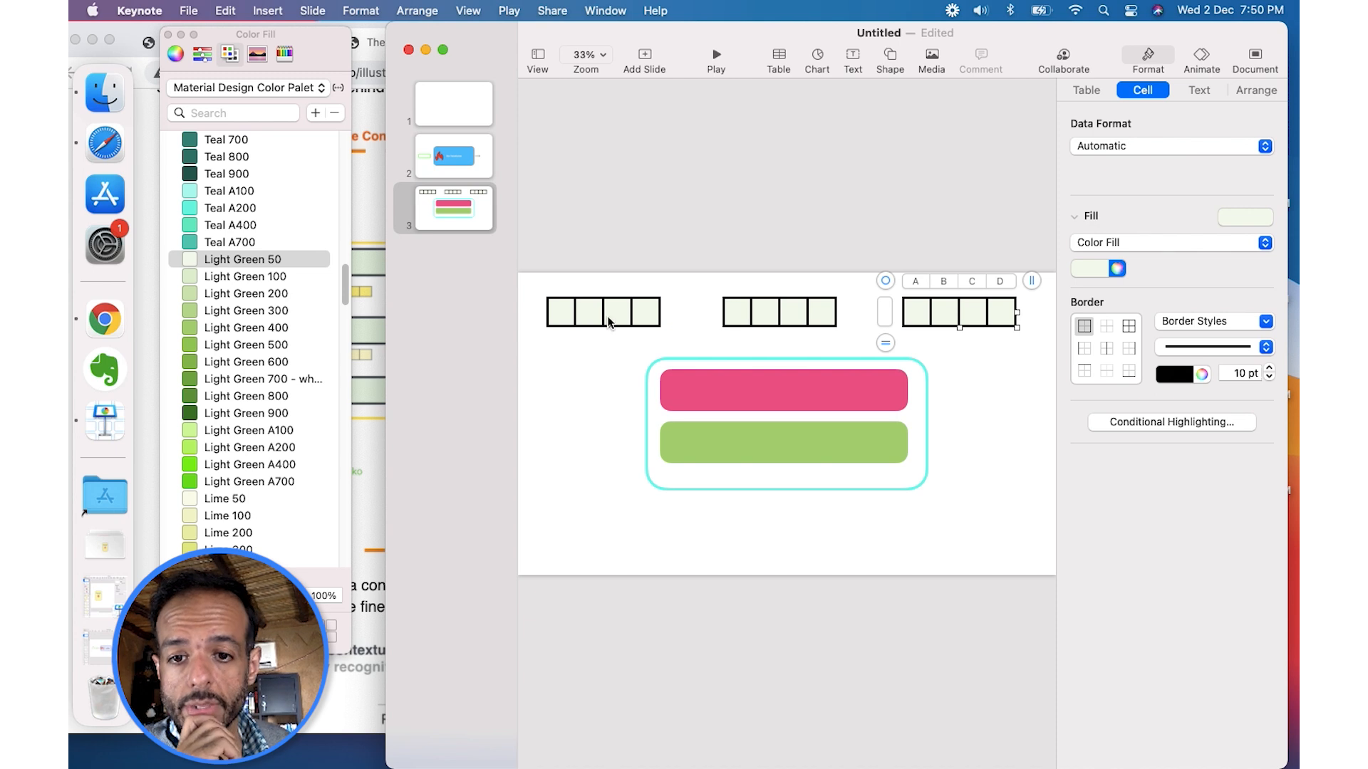
Step: Fill the middle table's cells with Light Green 300 and the rightmost table's cells with Light Green 600
click(305, 325)
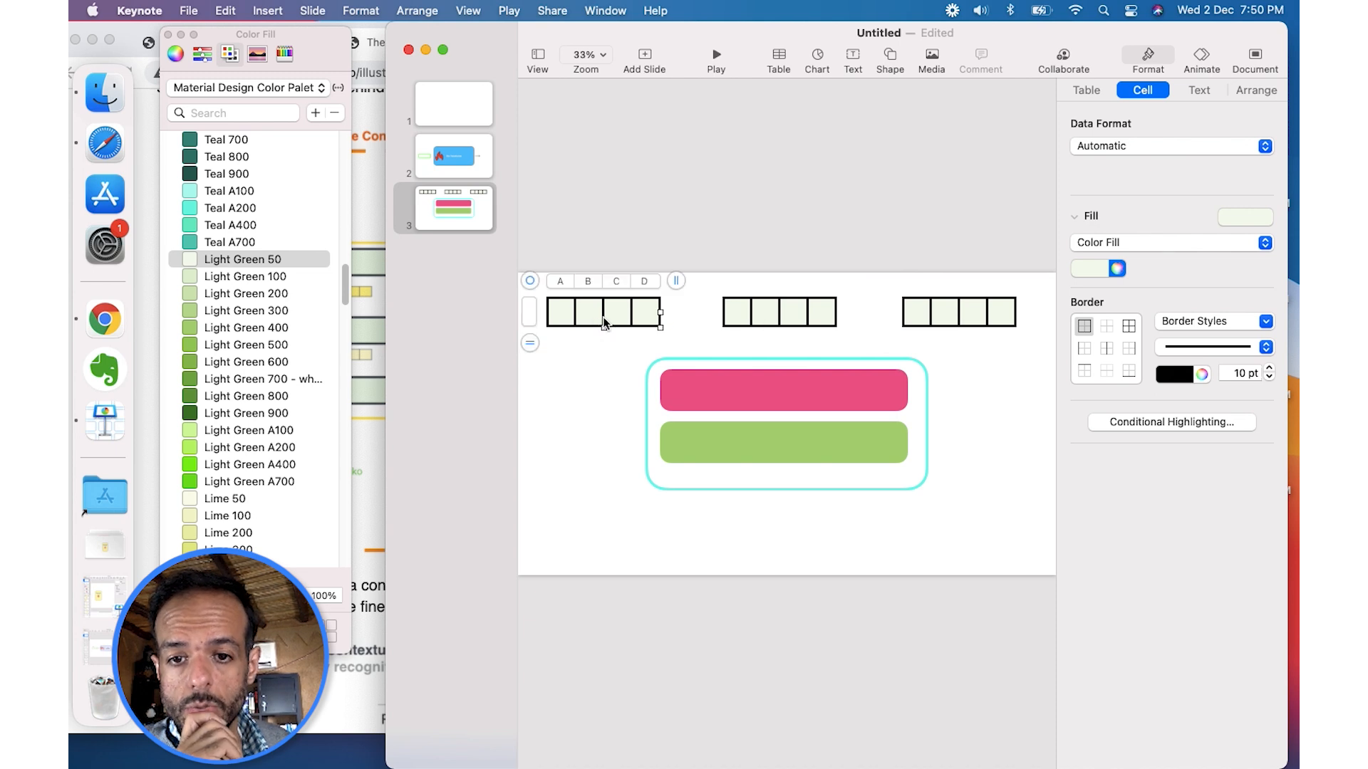
click(788, 306)
click(255, 312)
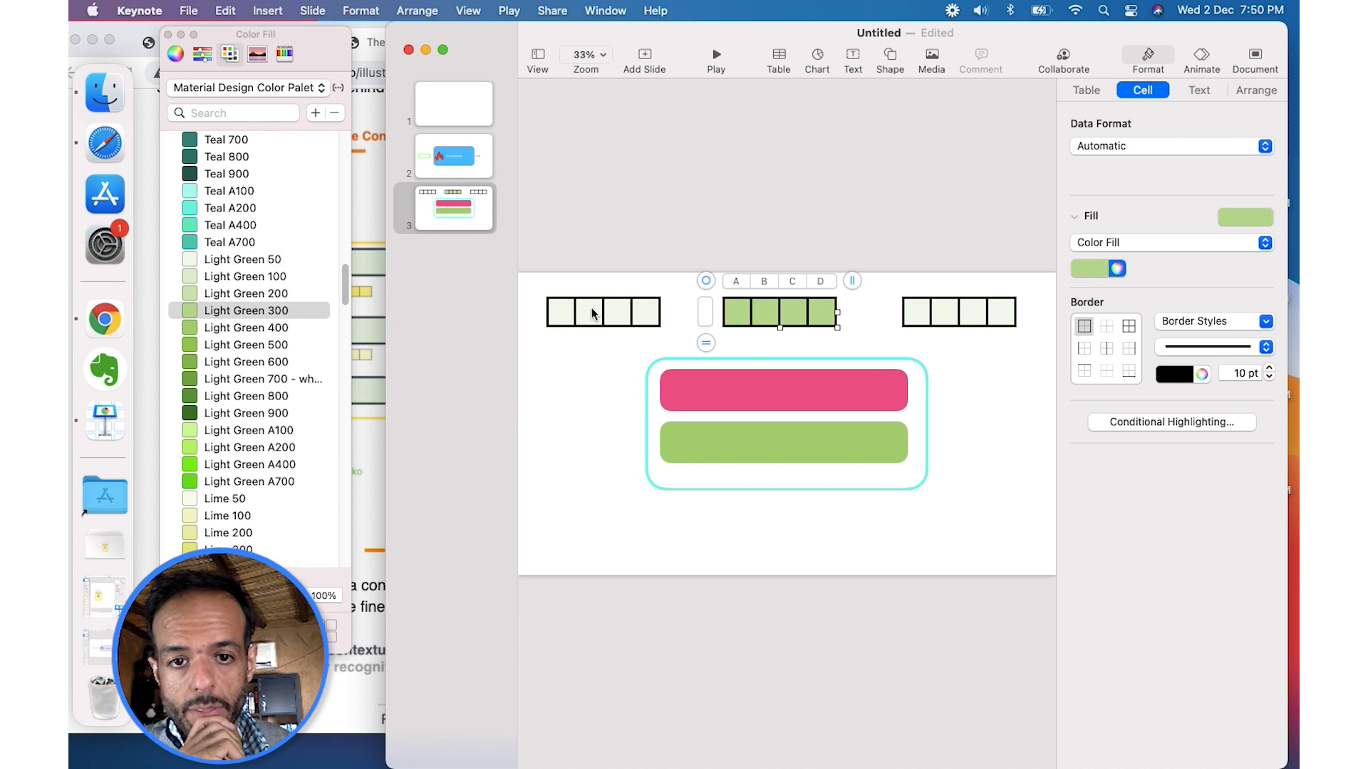
click(911, 322)
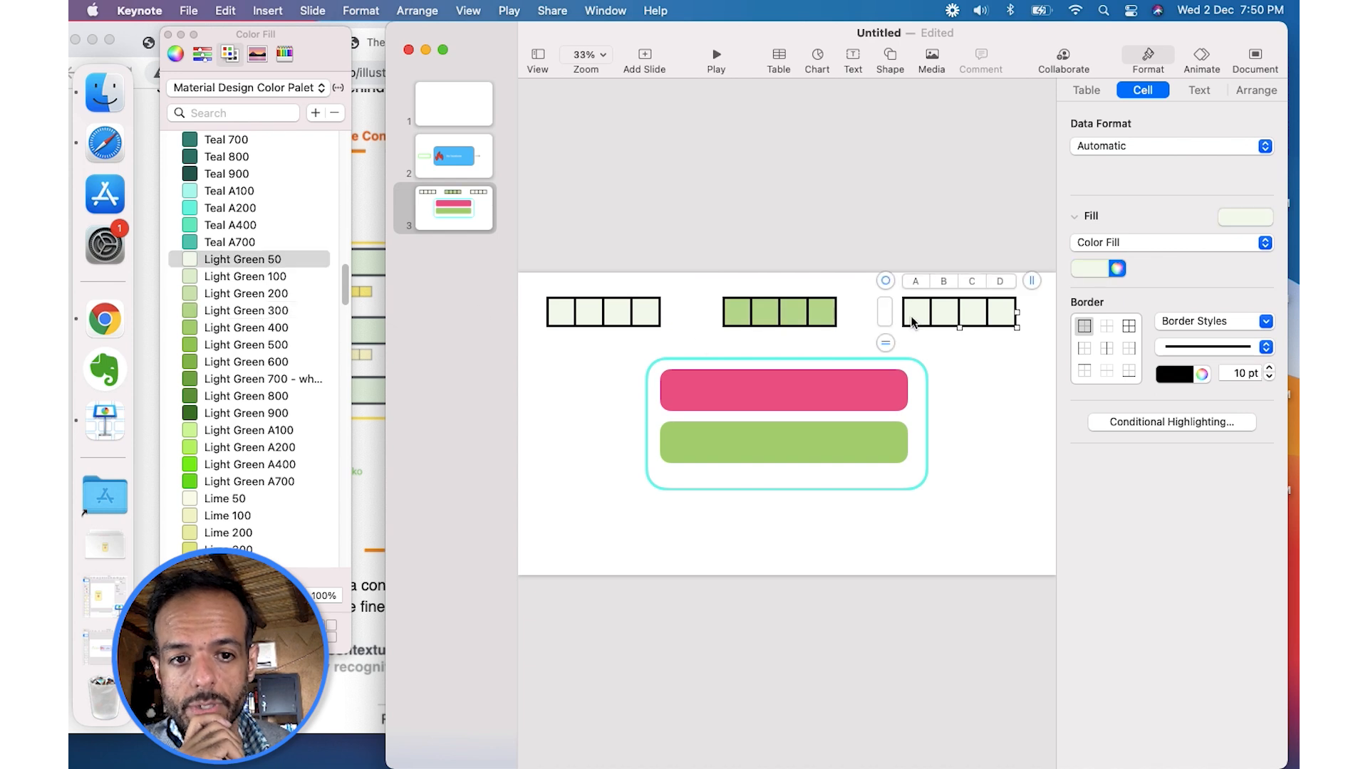
click(233, 363)
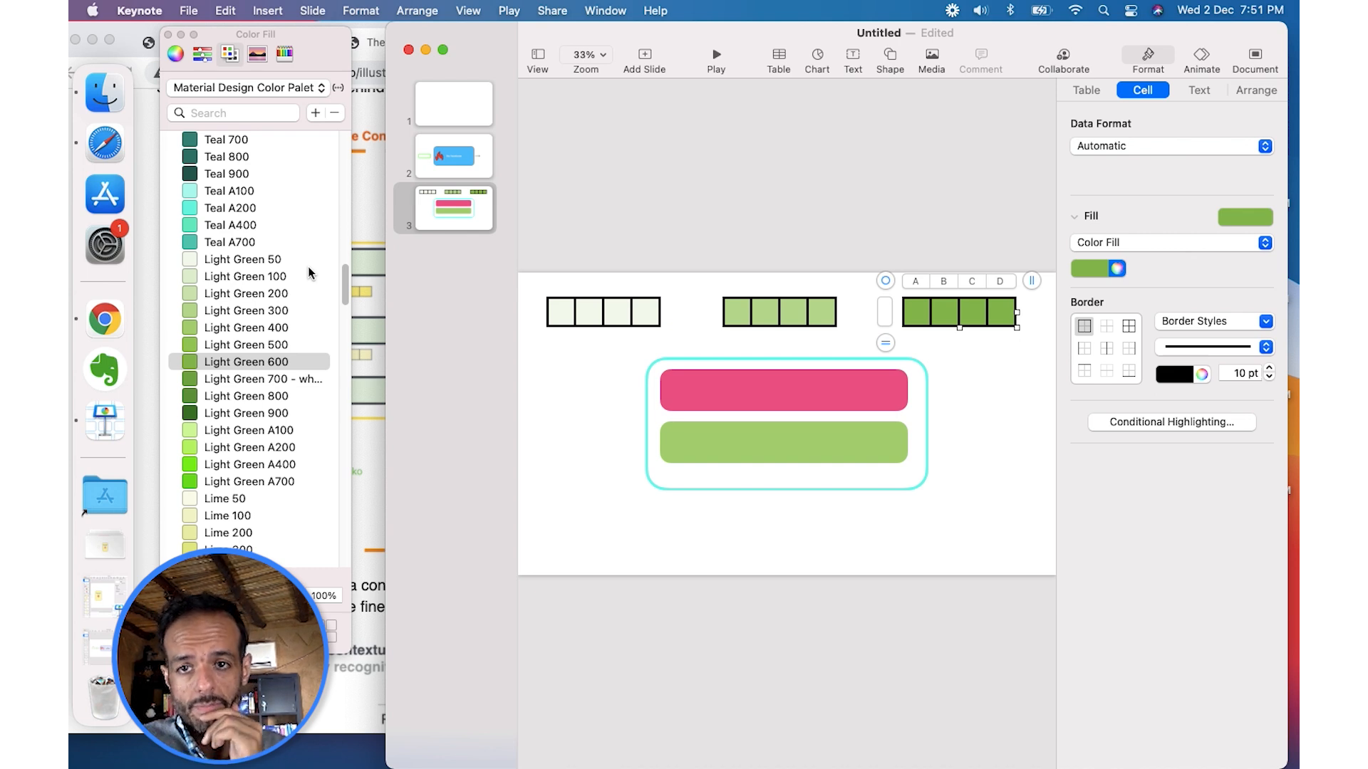
Step: Switch to Chrome, search the web for "viridis colors" in a new tab and open a result about the Matplotlib viridis color map
click(358, 238)
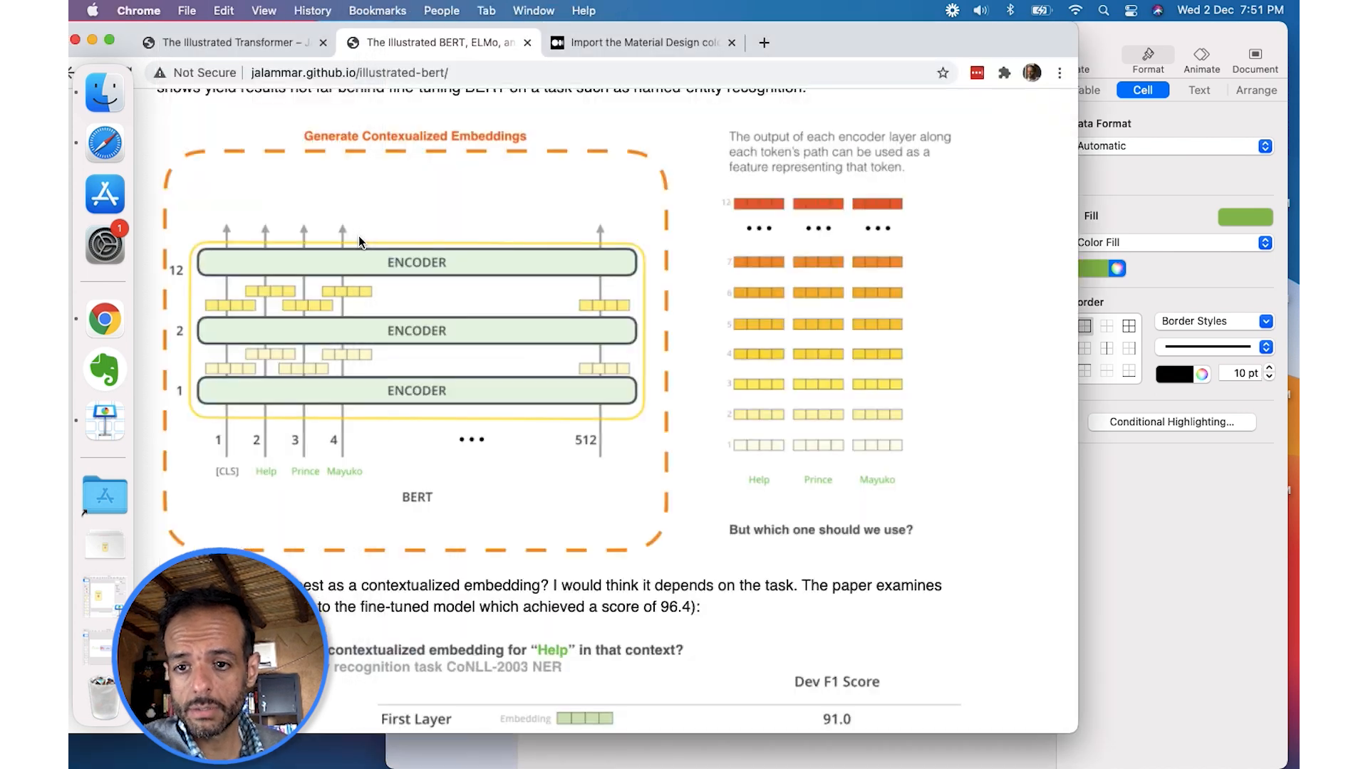
key(super+t)
text(viridis colors)
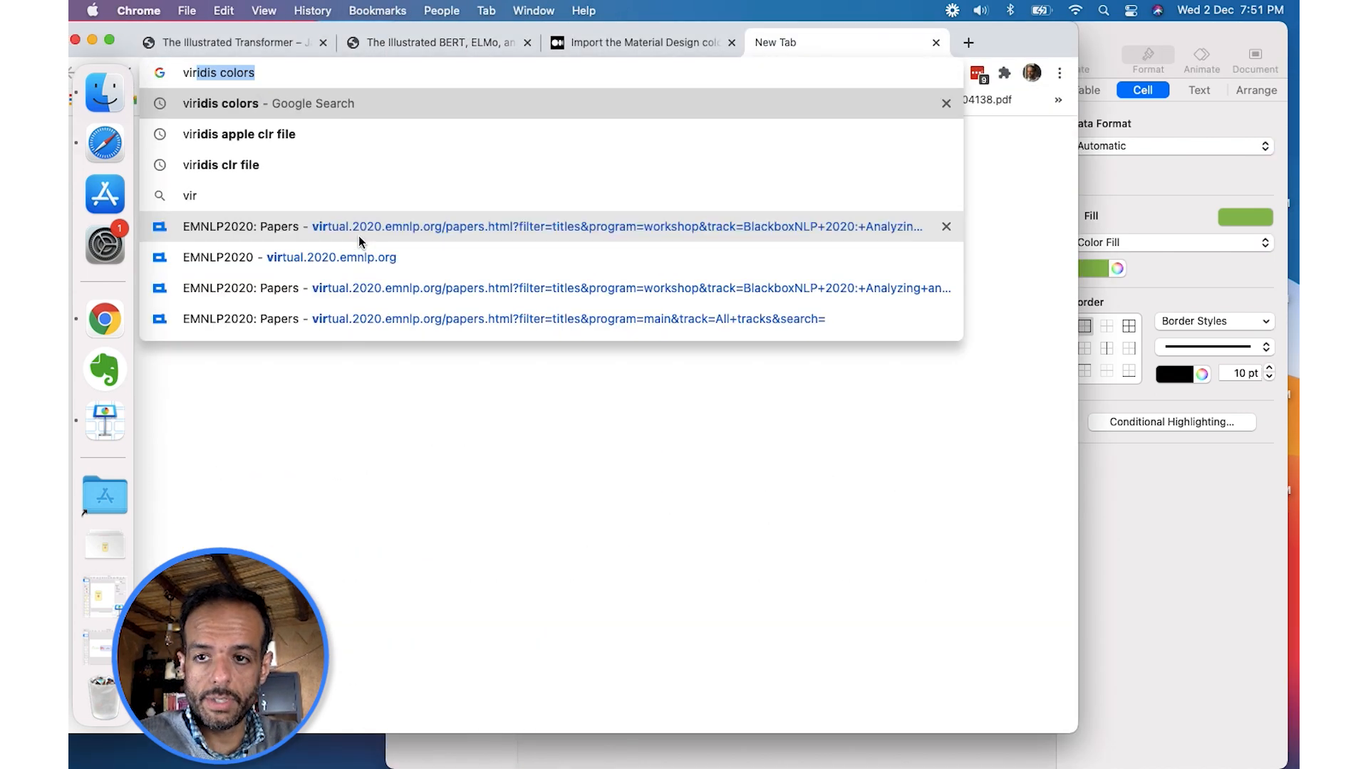
key(Return)
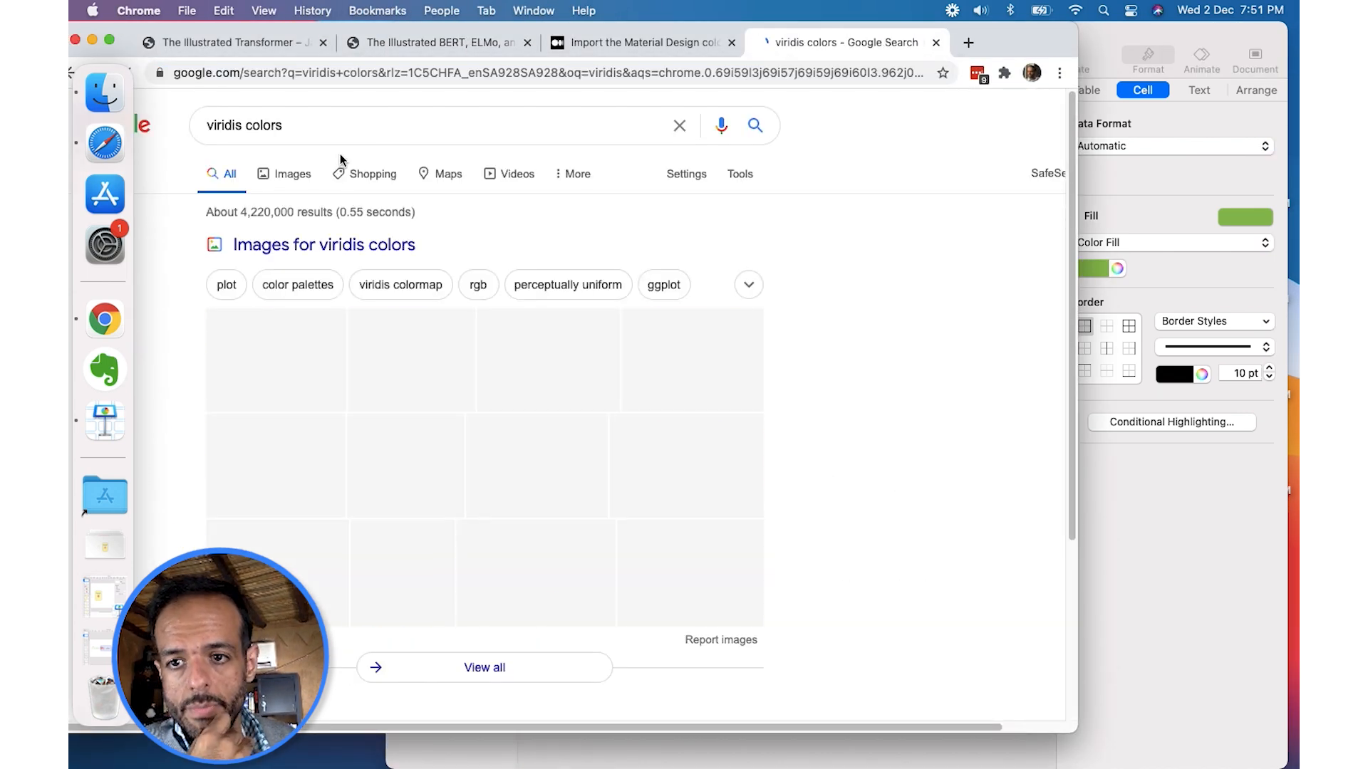
click(229, 354)
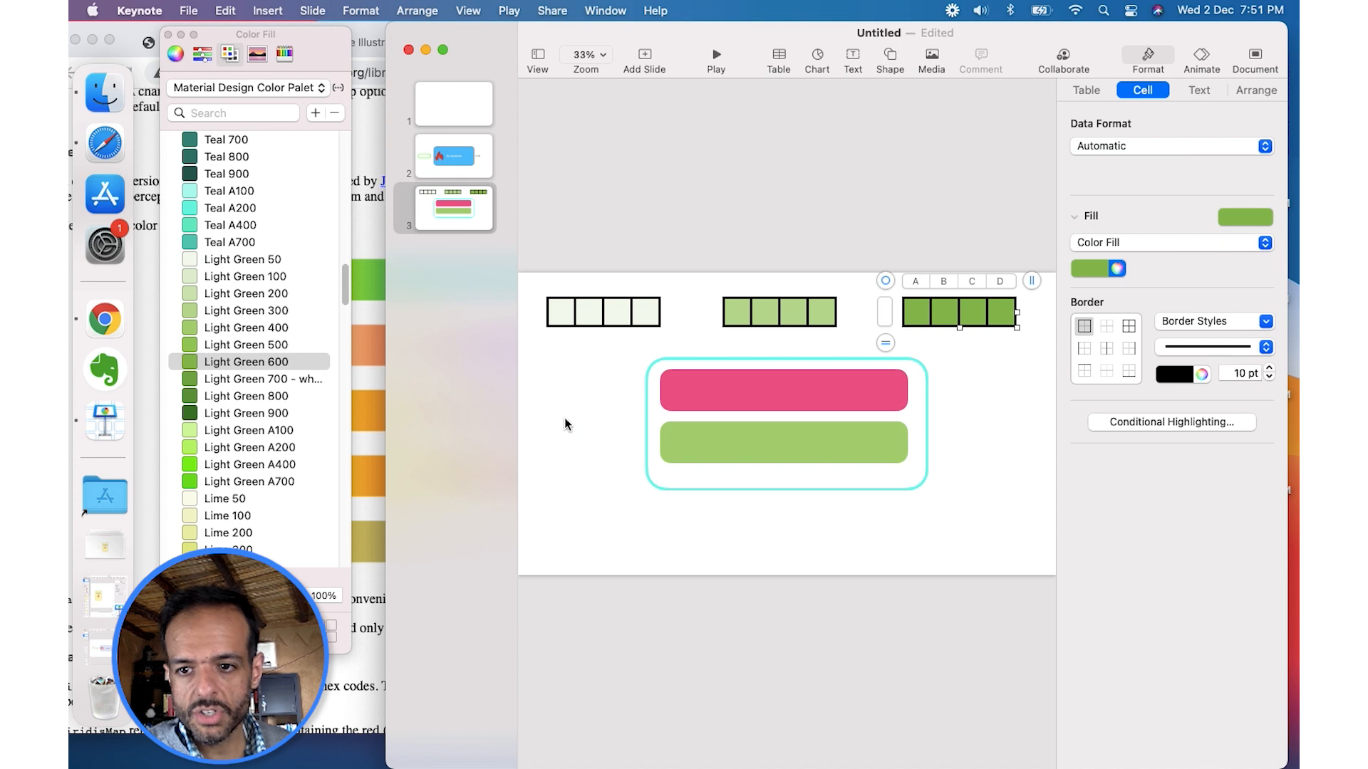
Step: Look through Keynote's Material Design color list, and read Chrome's Medium article on importing that palette, including its download and create-and-share sections
scroll(285, 344, up, 10)
scroll(284, 344, down, 15)
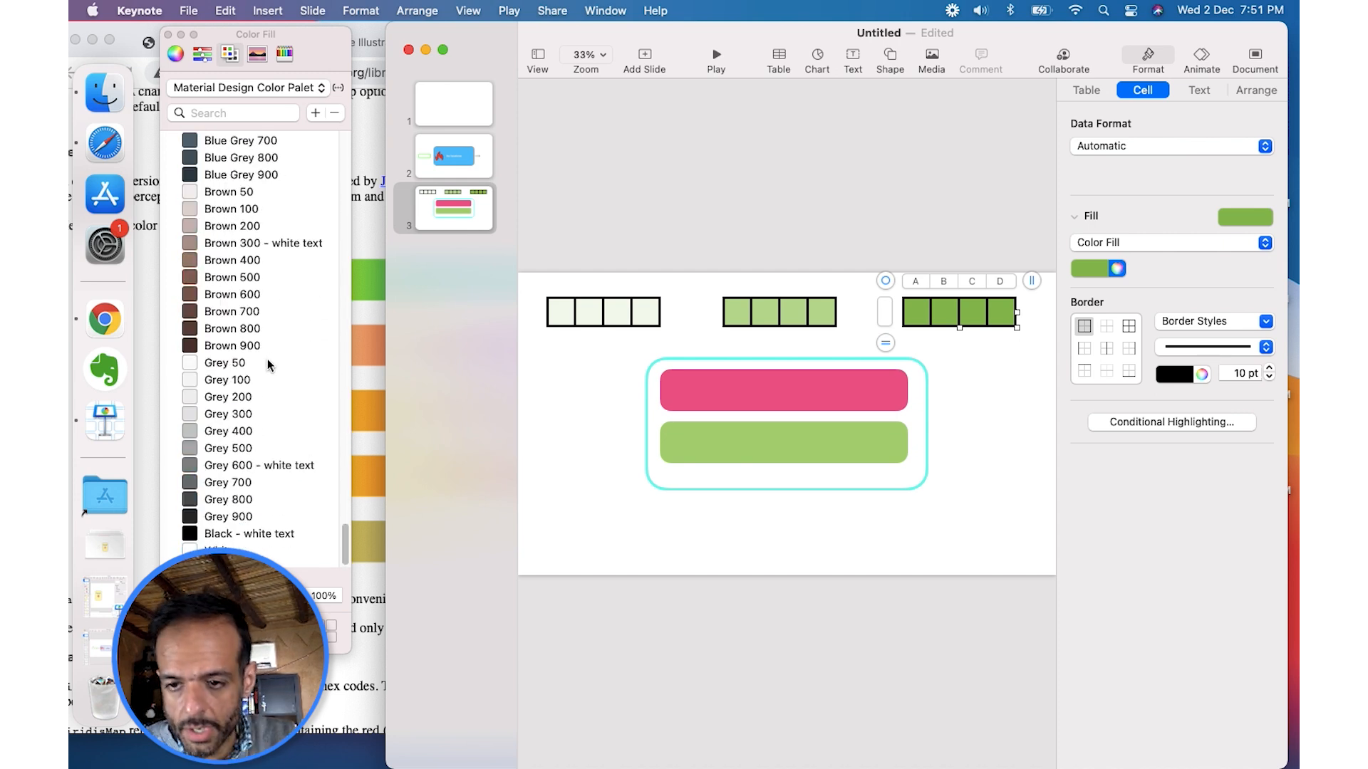
click(364, 210)
click(546, 46)
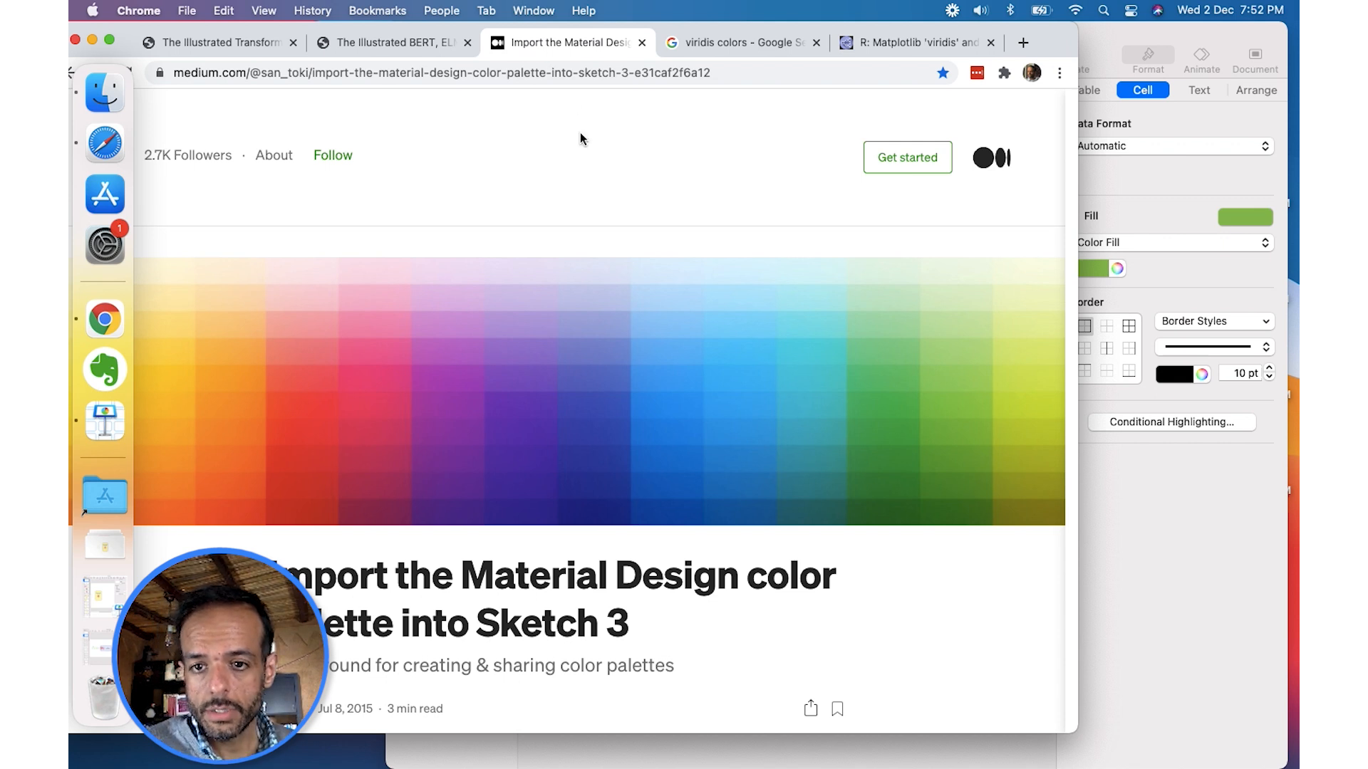
scroll(579, 132, down, 5)
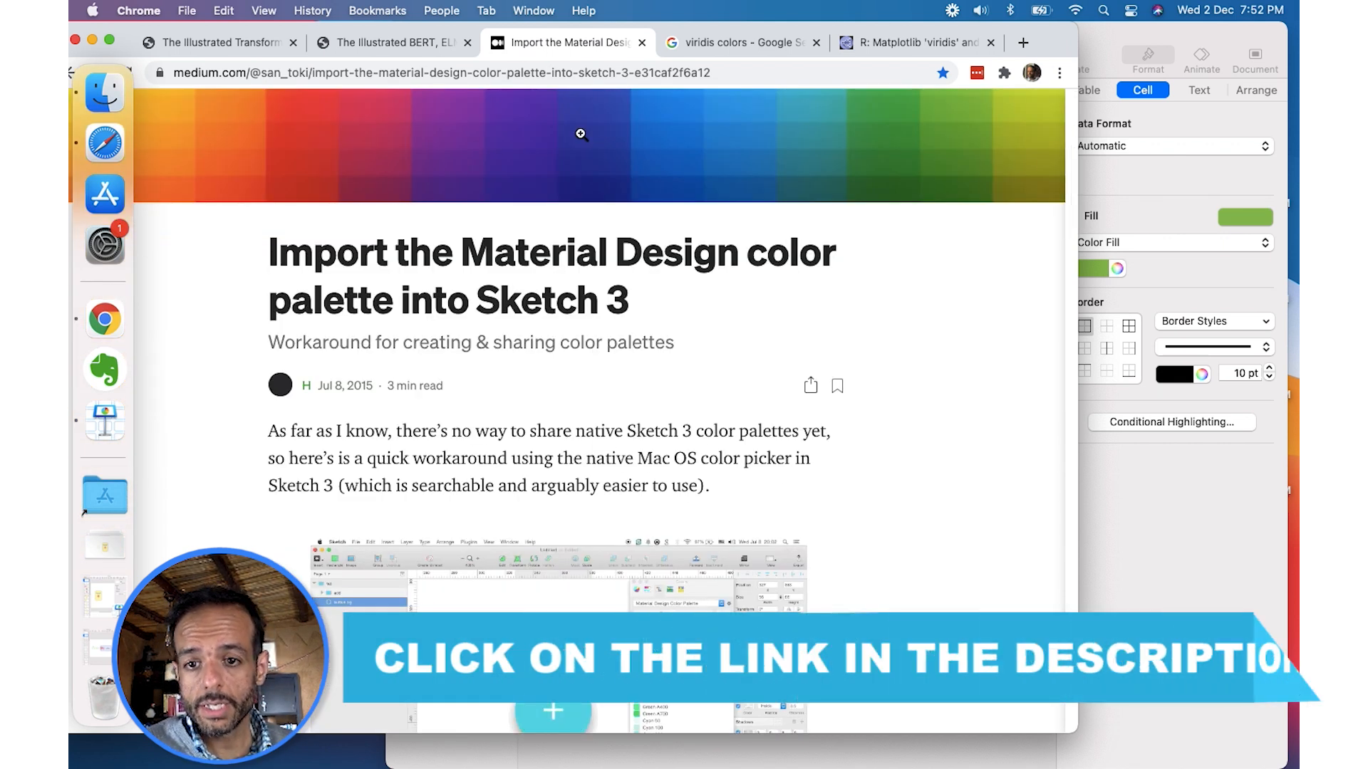
scroll(579, 134, down, 2)
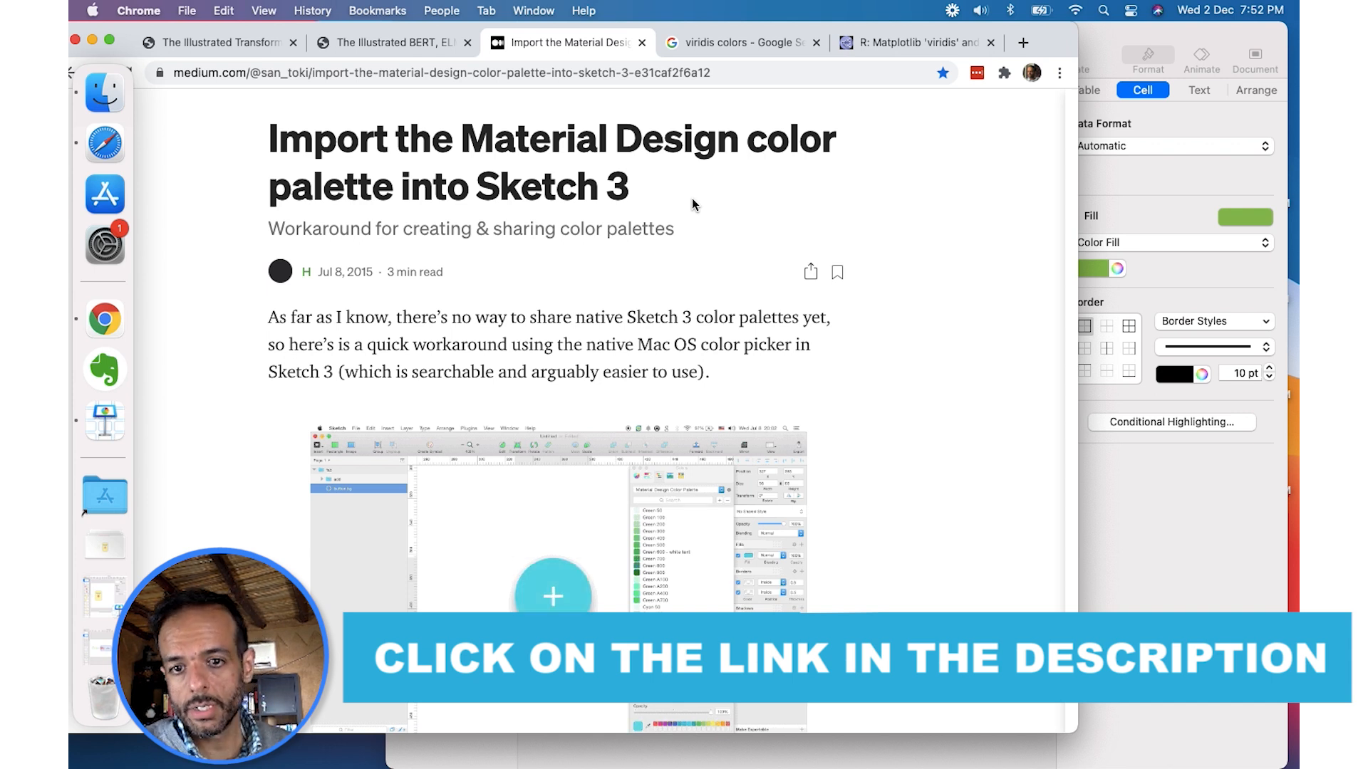
scroll(691, 199, down, 20)
scroll(691, 205, up, 4)
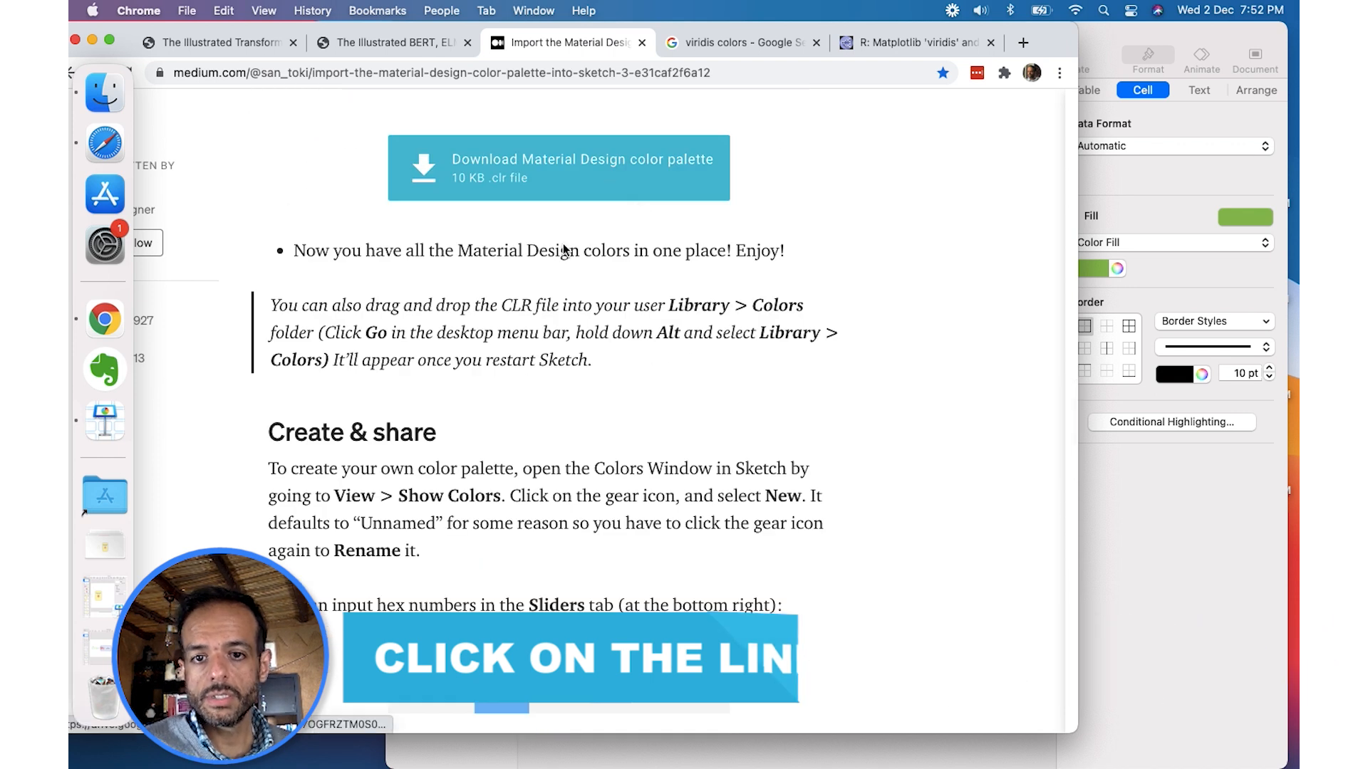
scroll(578, 361, down, 2)
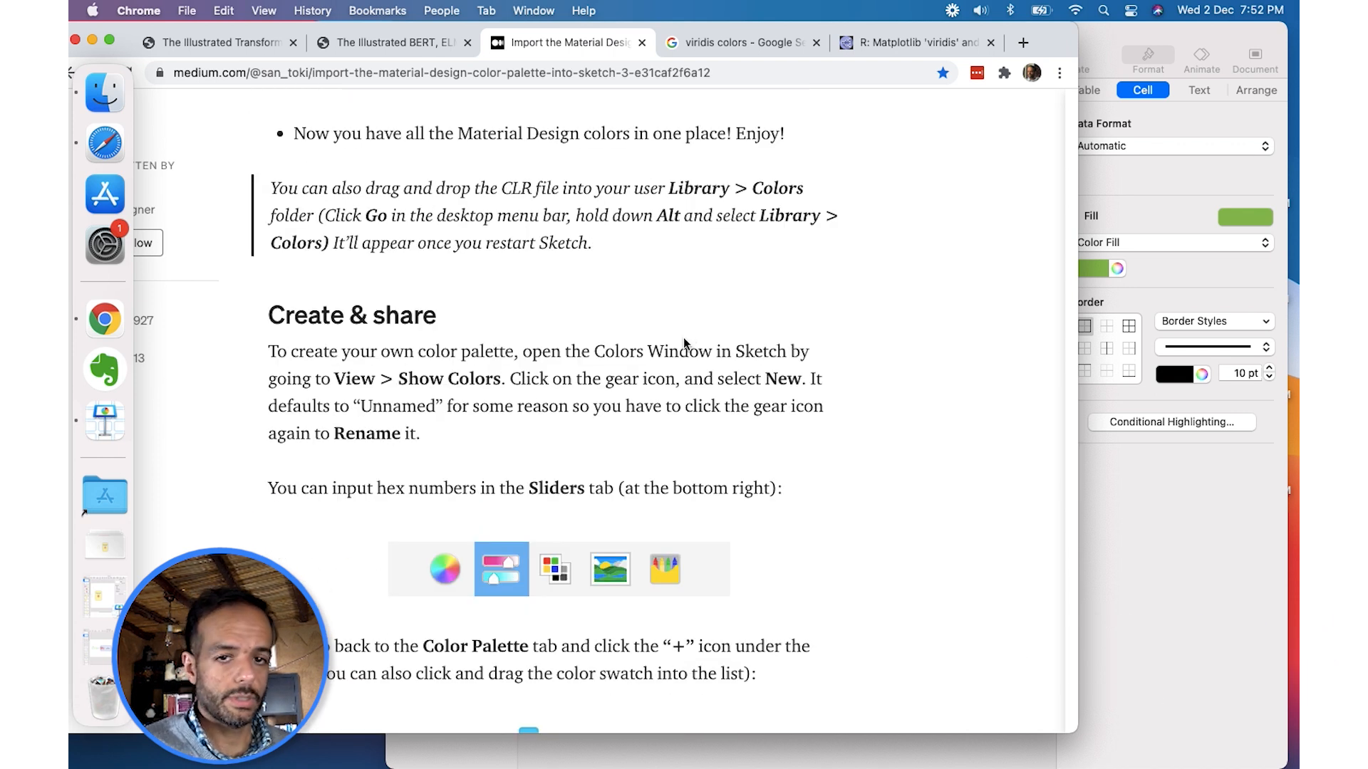